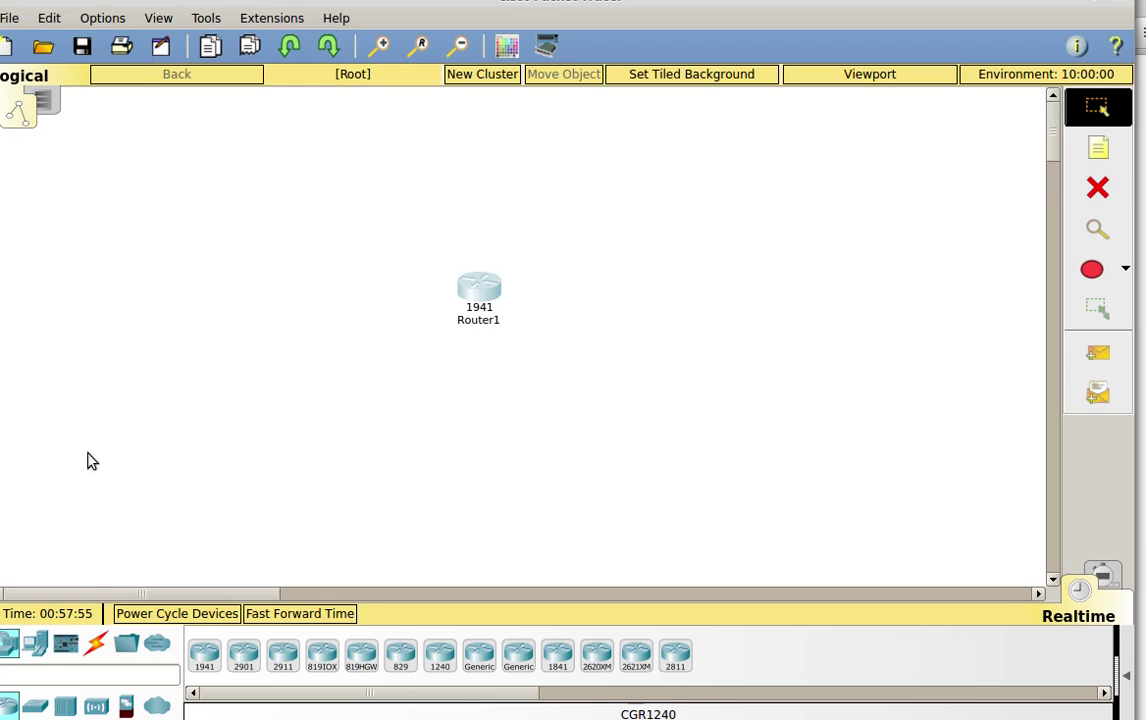
- Add a 2950T-24 switch below the router and a generic PC below the switch
click(36, 707)
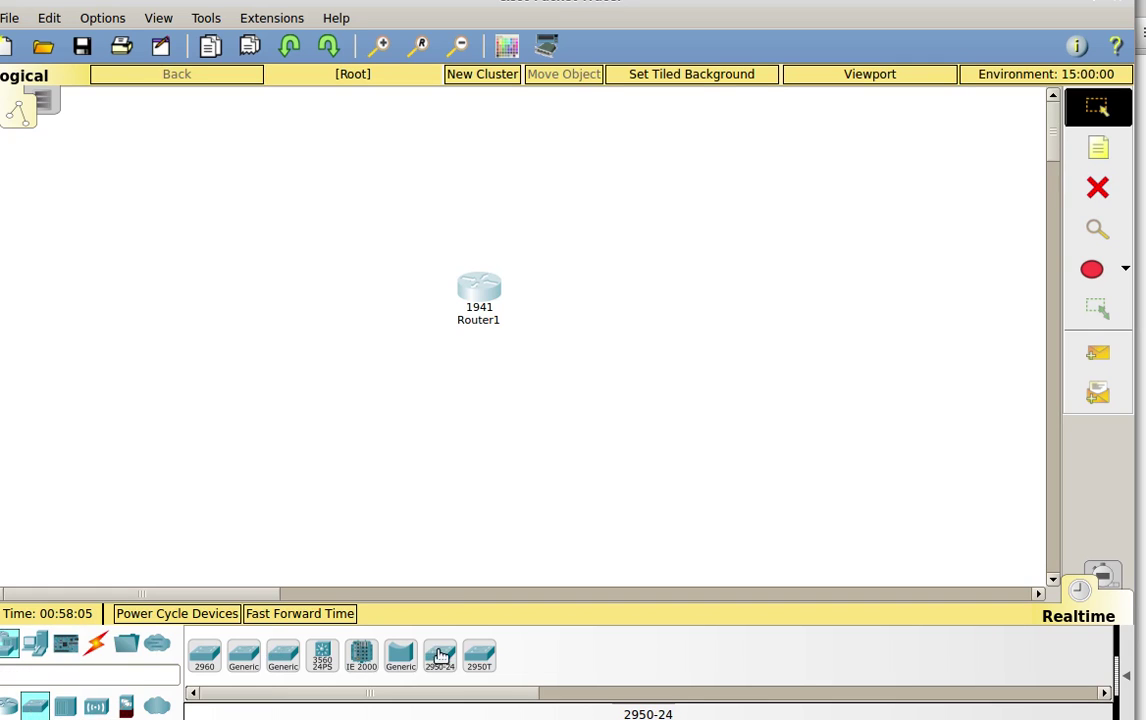
drag(484, 656, 390, 395)
mouse_move(390, 395)
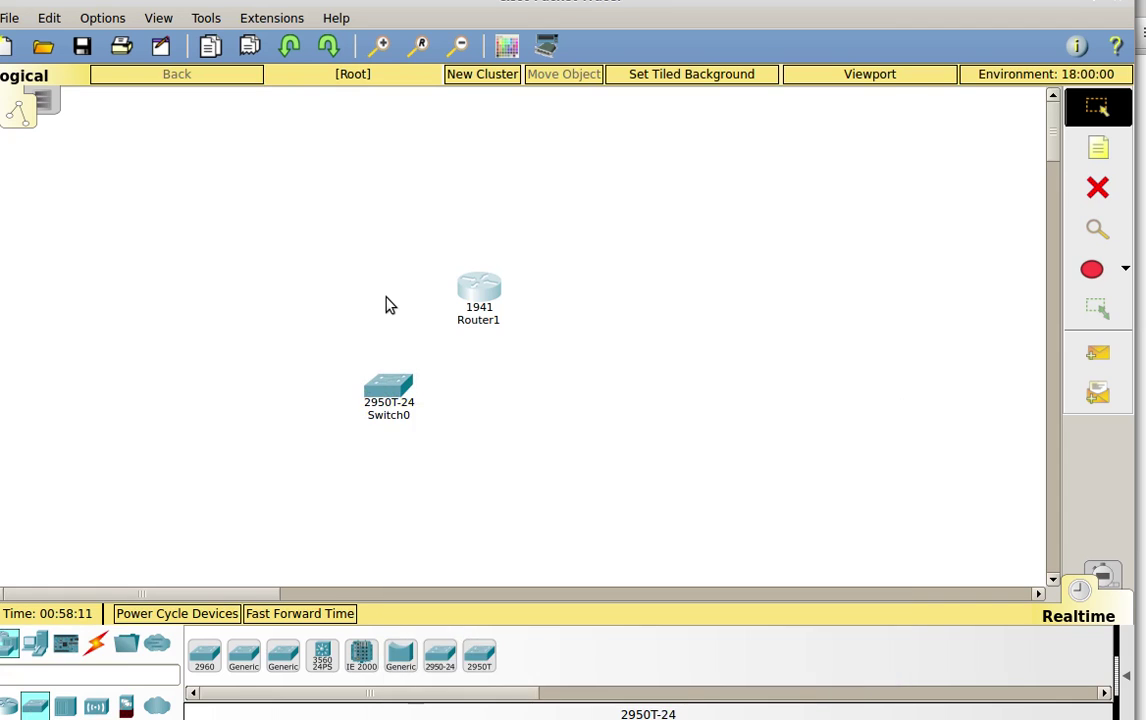
click(41, 654)
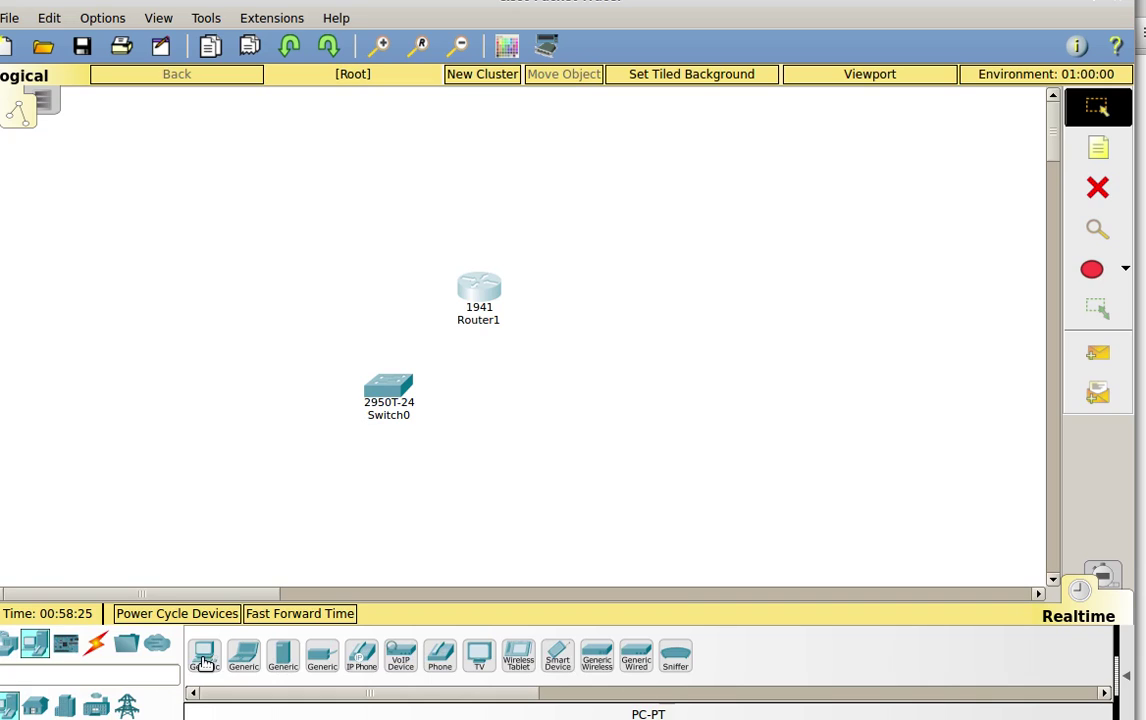
drag(204, 655, 323, 445)
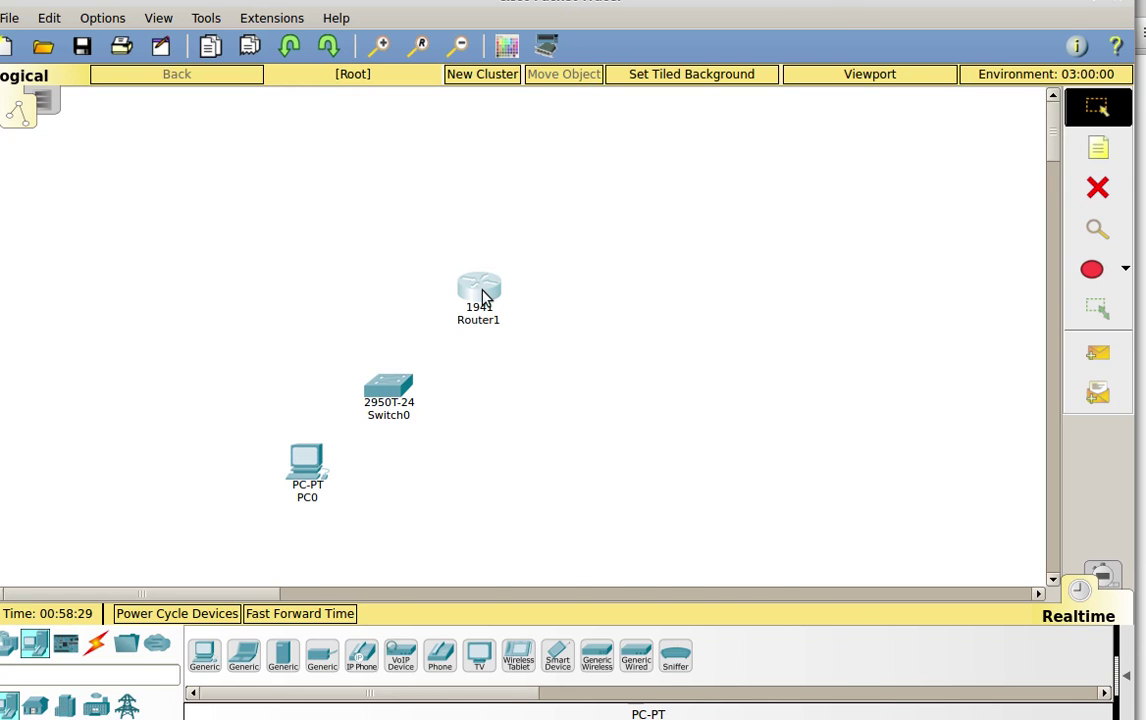
click(483, 290)
click(831, 18)
click(480, 290)
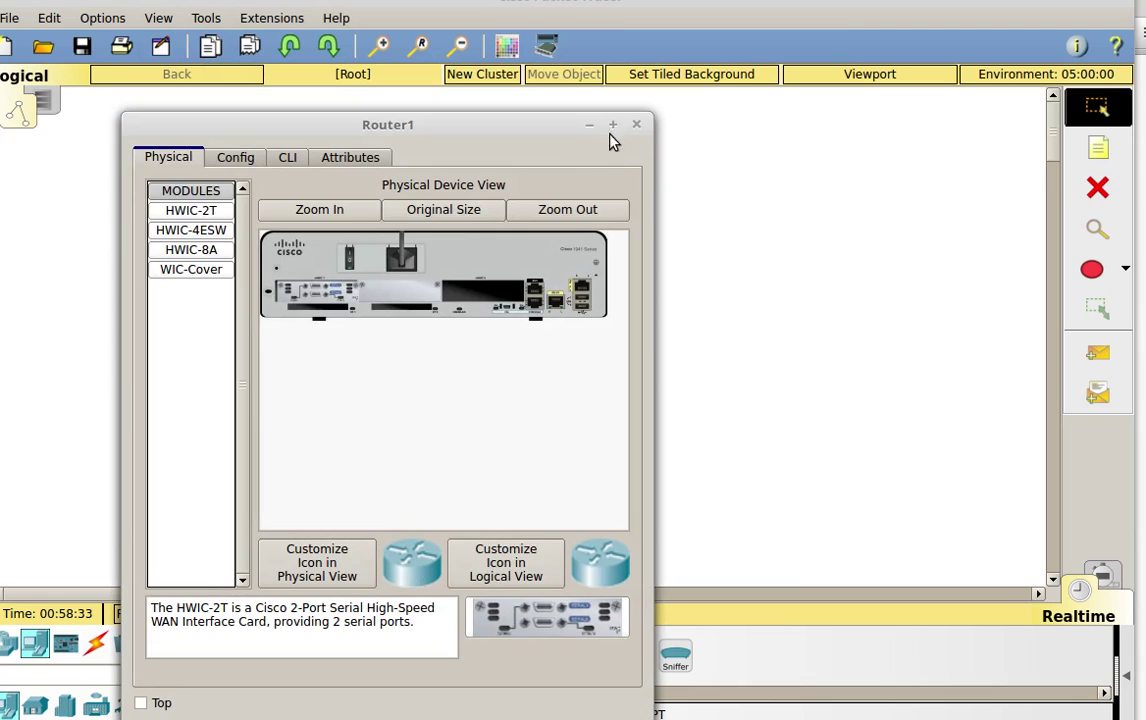
click(636, 125)
- Arrange the router, the switch and the PC in a vertical column, with the router above and the PC below
drag(384, 389, 359, 322)
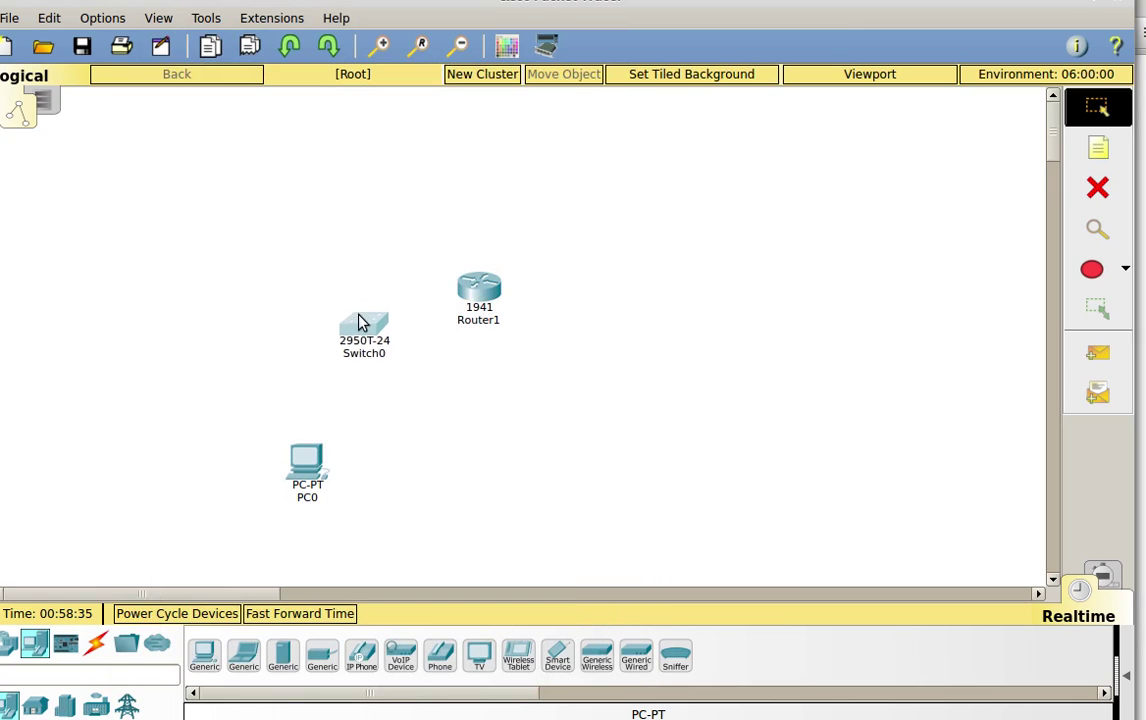
drag(486, 287, 352, 193)
drag(370, 330, 347, 343)
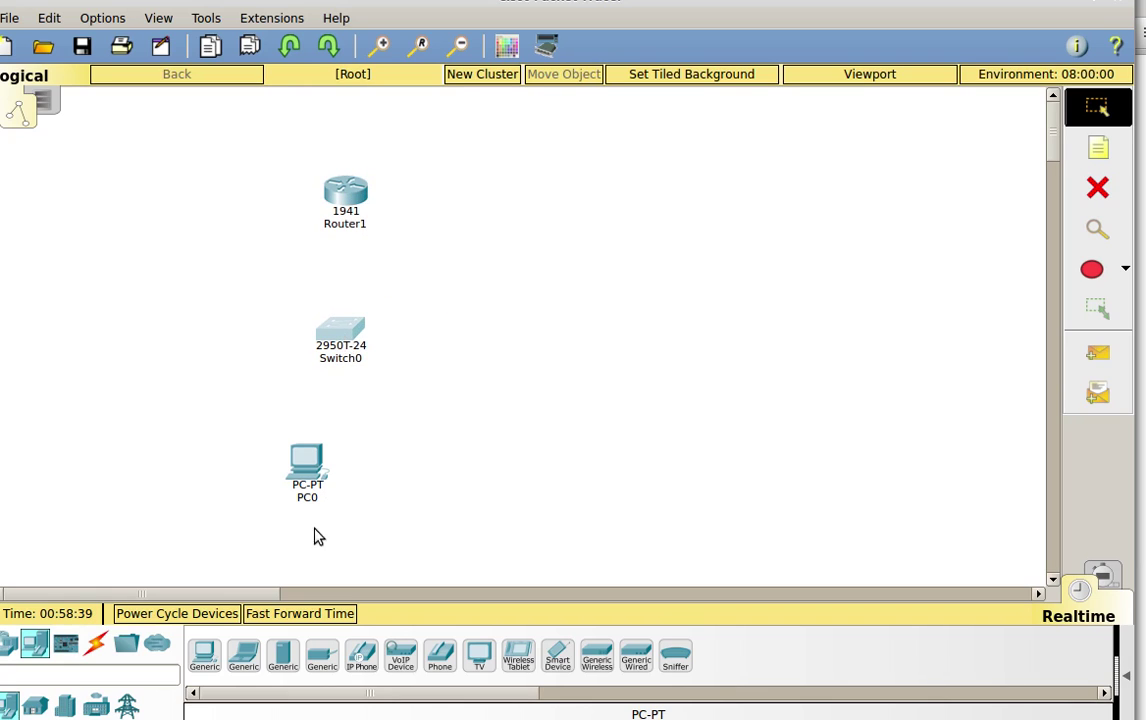
drag(307, 477, 342, 480)
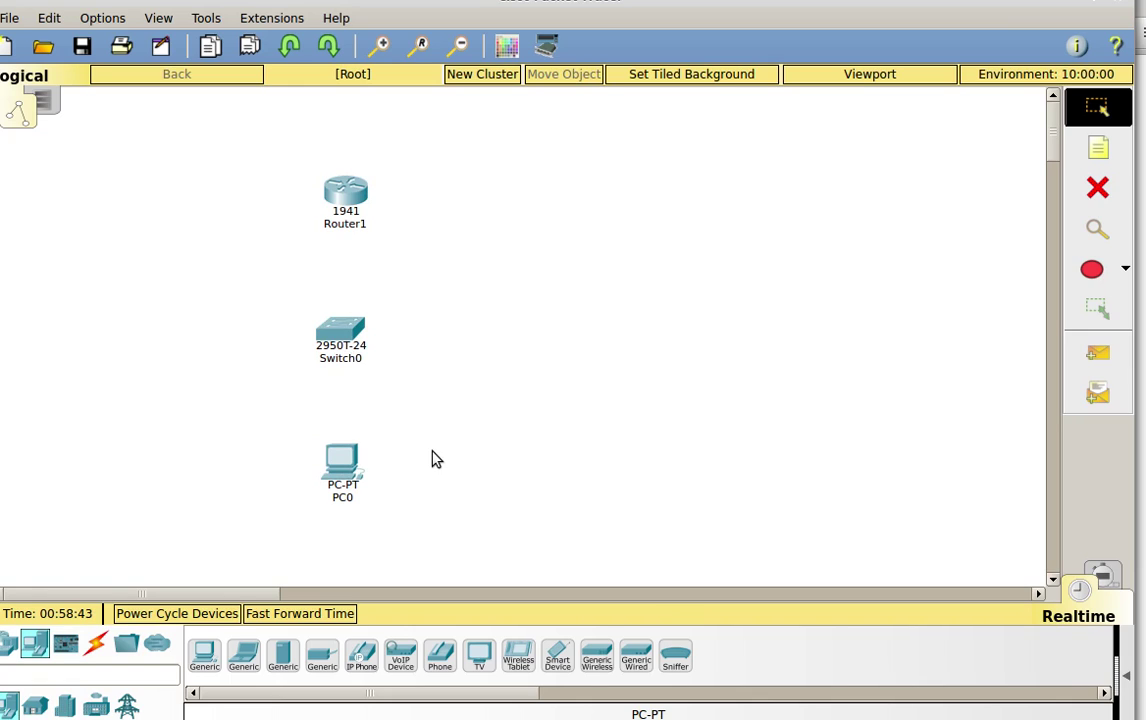
- Connect PC0's FastEthernet0 port to Switch0's FastEthernet0/1 port with a copper straight-through cable
click(97, 645)
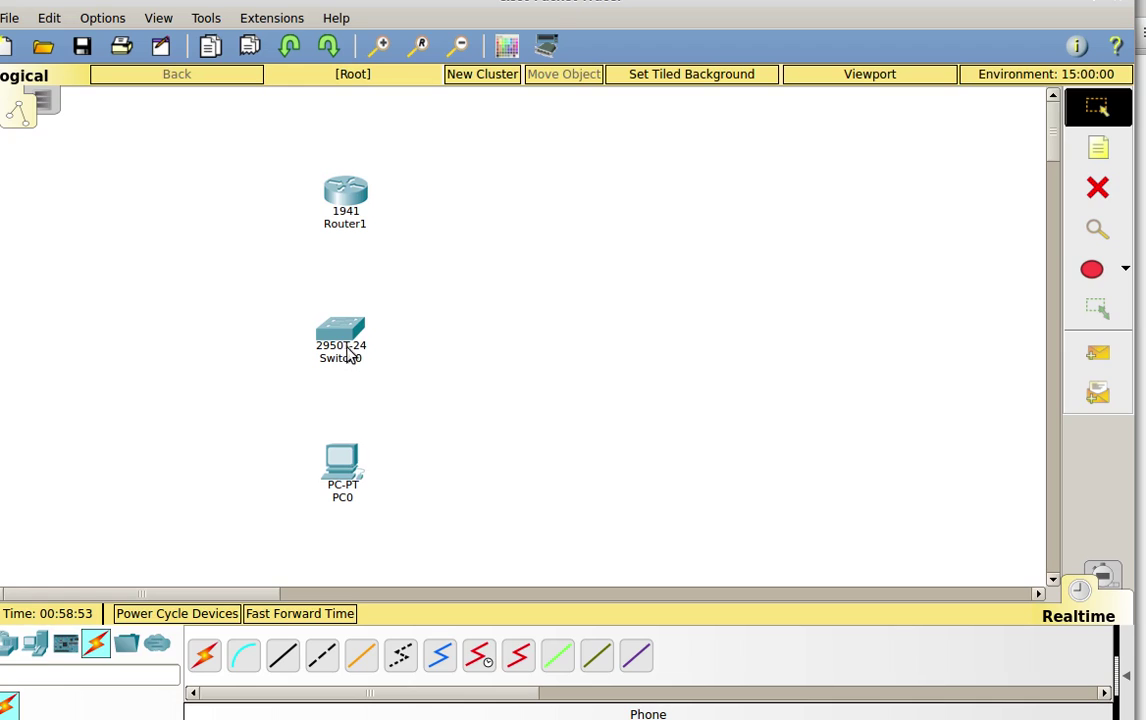
click(286, 655)
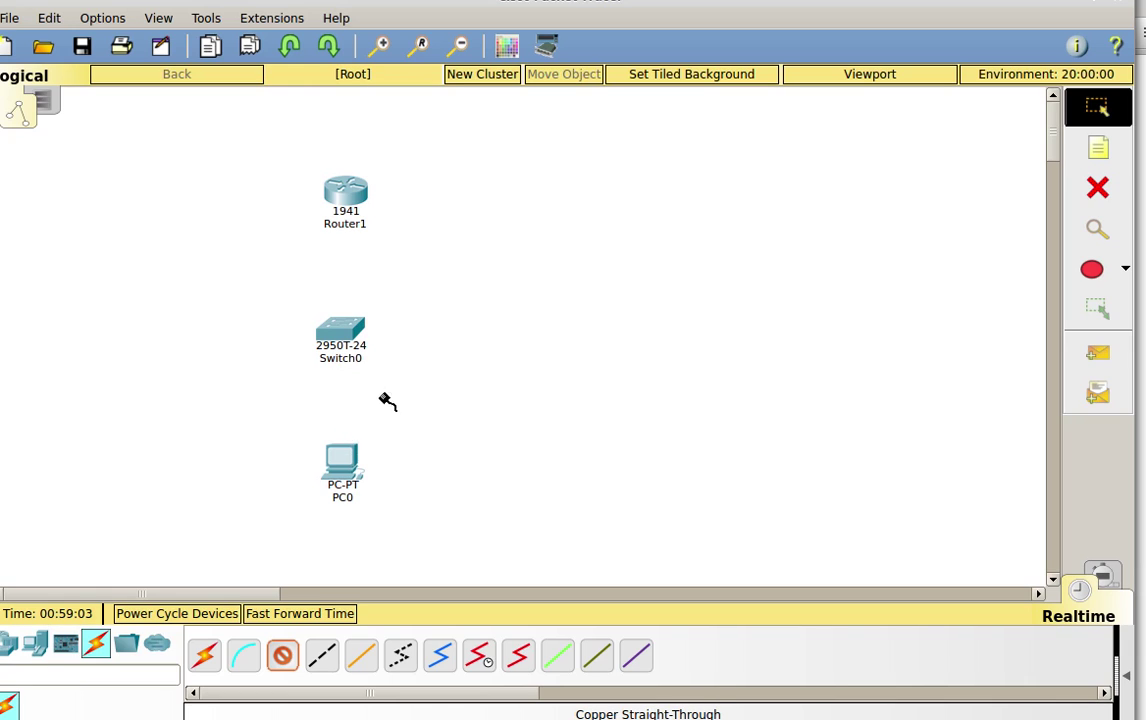
click(331, 456)
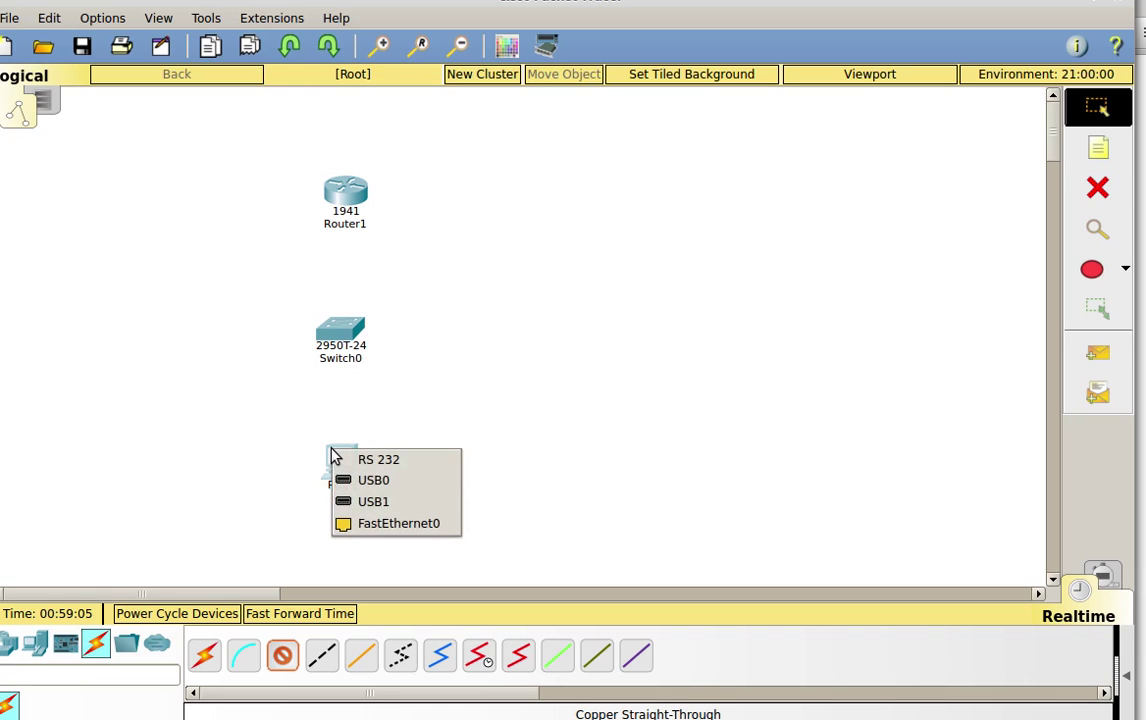
click(376, 523)
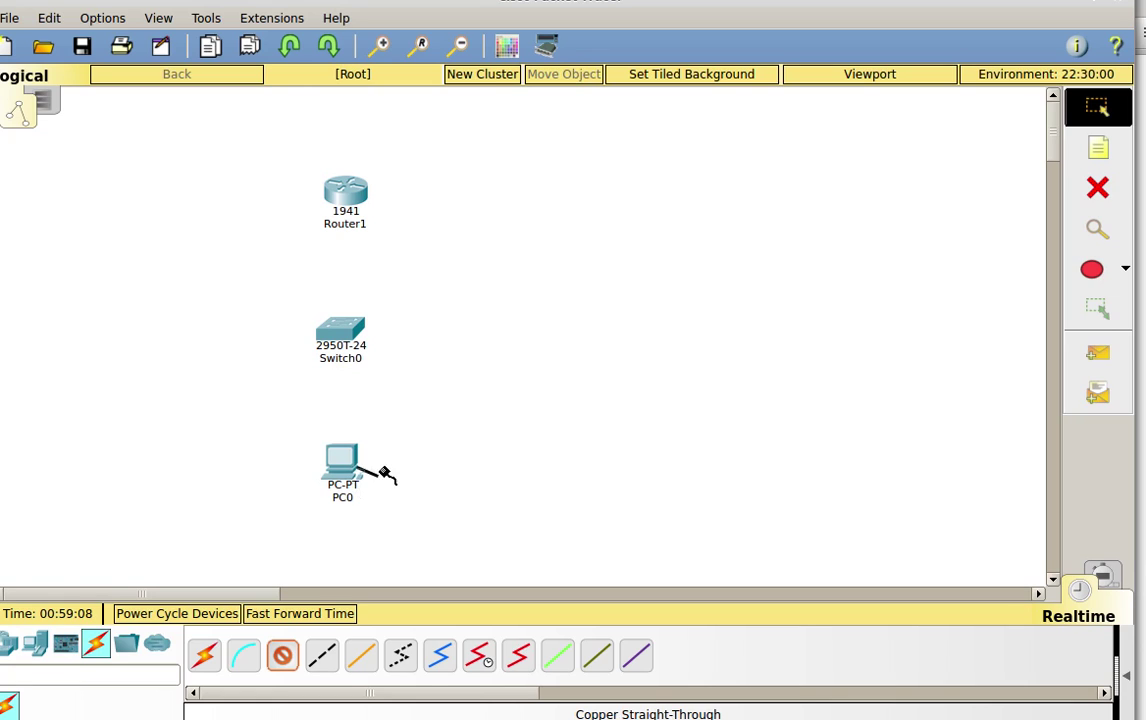
click(340, 325)
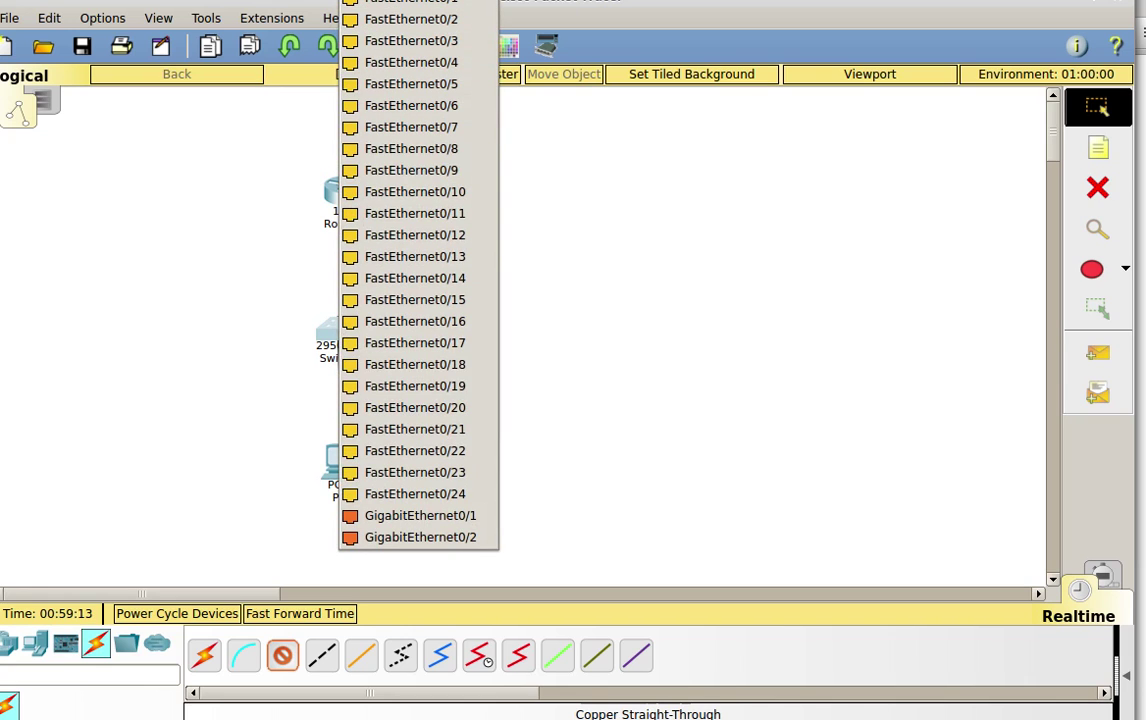
click(410, 3)
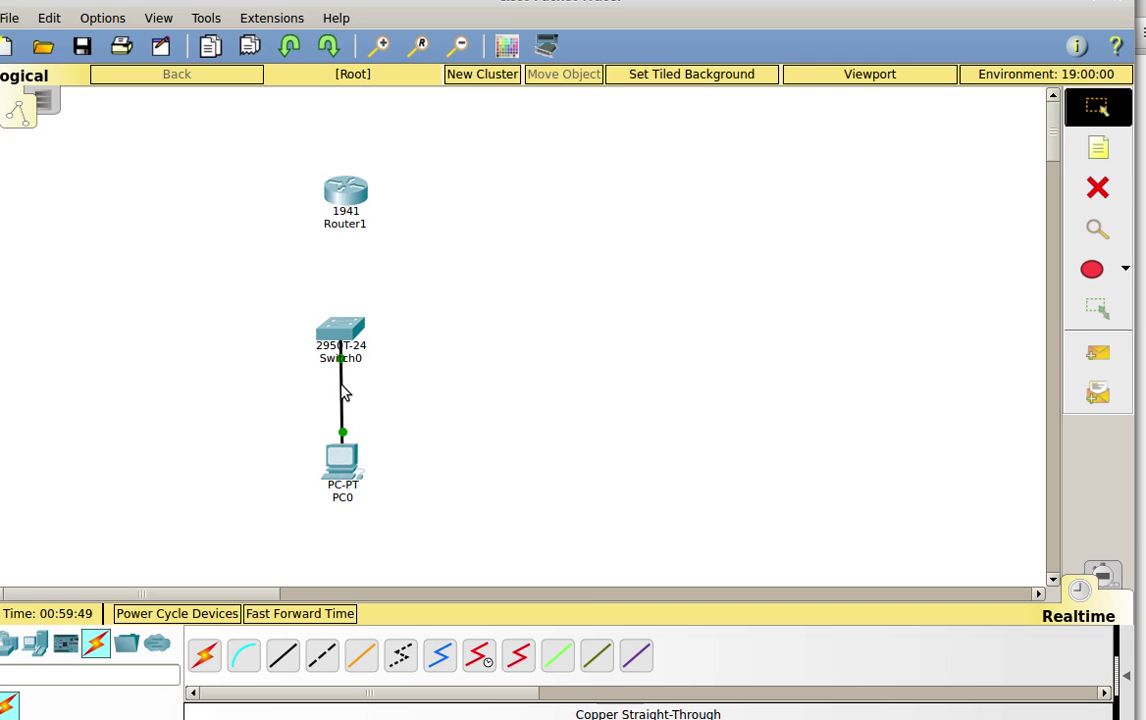
- Connect Switch0's GigabitEthernet0/1 port to Router1's GigabitEthernet0/0 port with a copper straight-through cable
mouse_move(342, 389)
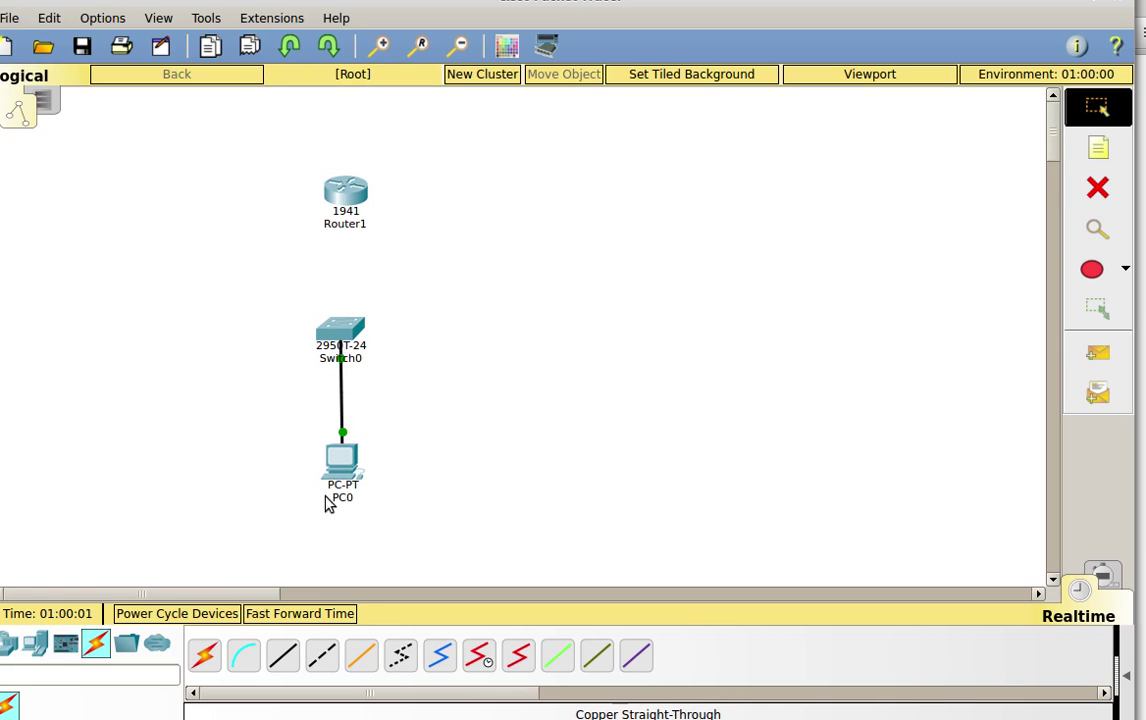
click(285, 655)
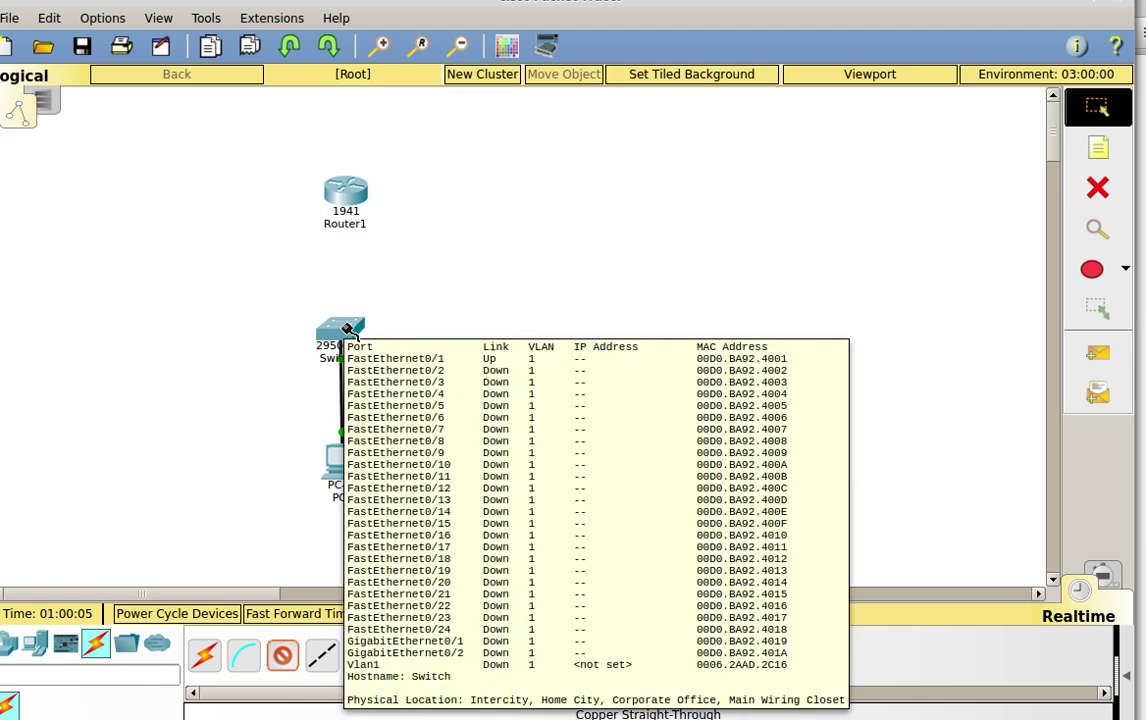
click(347, 330)
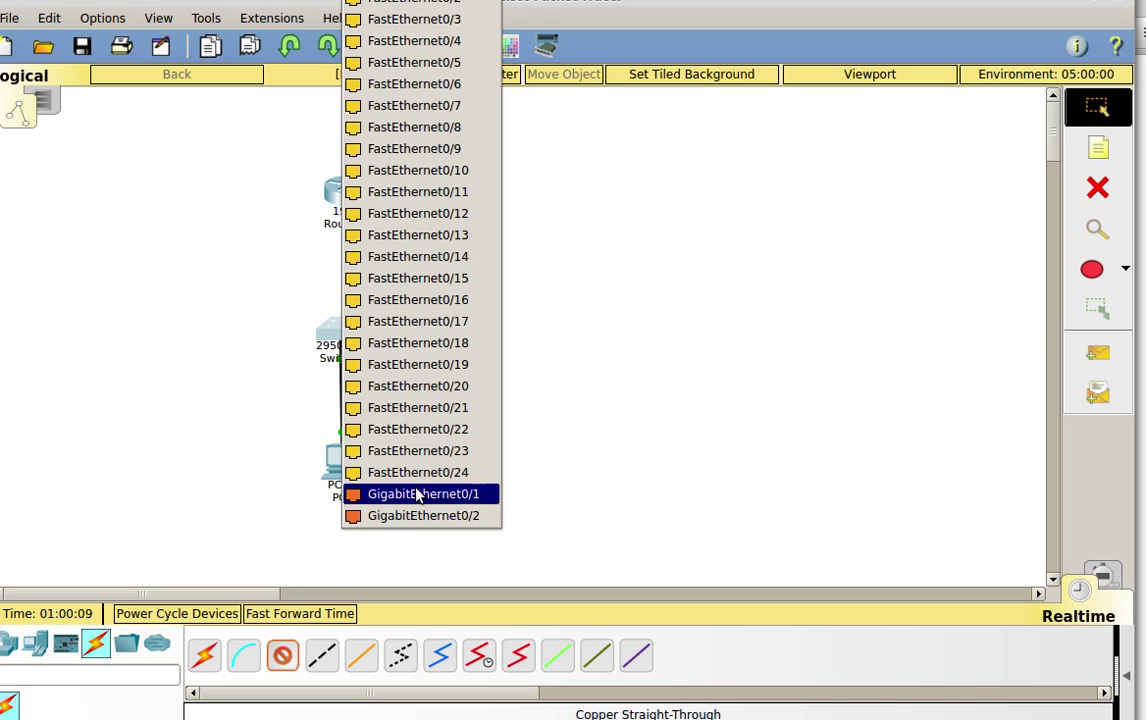
click(418, 495)
click(345, 205)
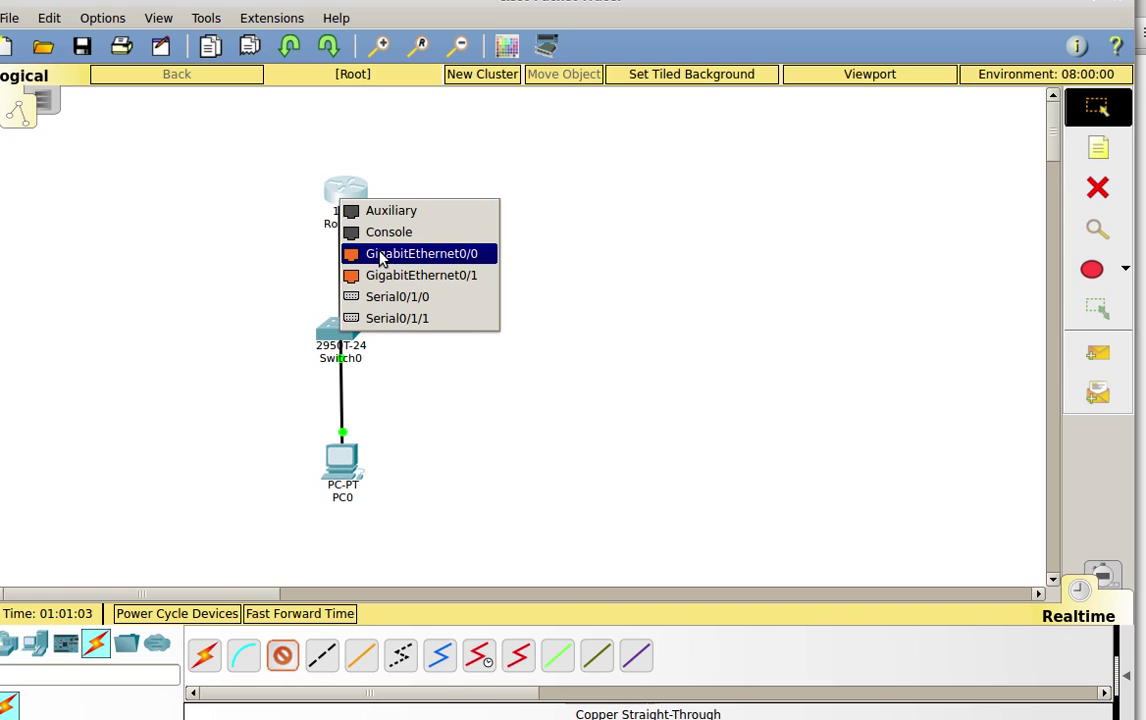
click(380, 255)
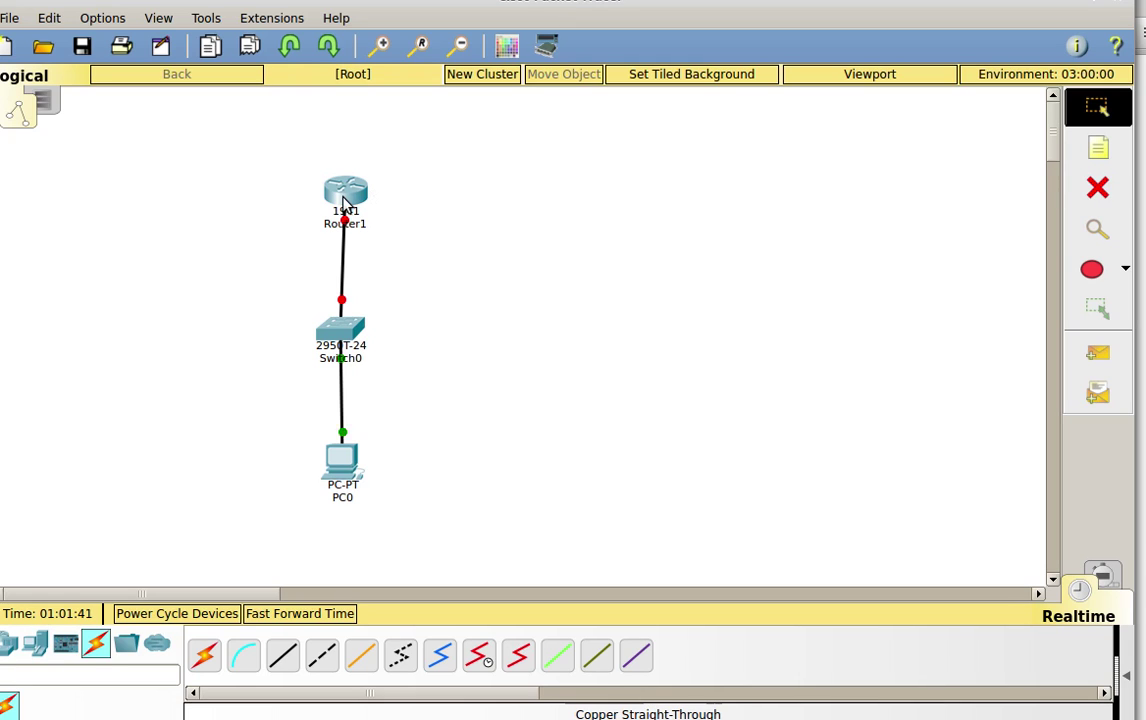
- Move Router1 up and to the right of the switch, and open its command line in a widened window
drag(343, 200, 469, 206)
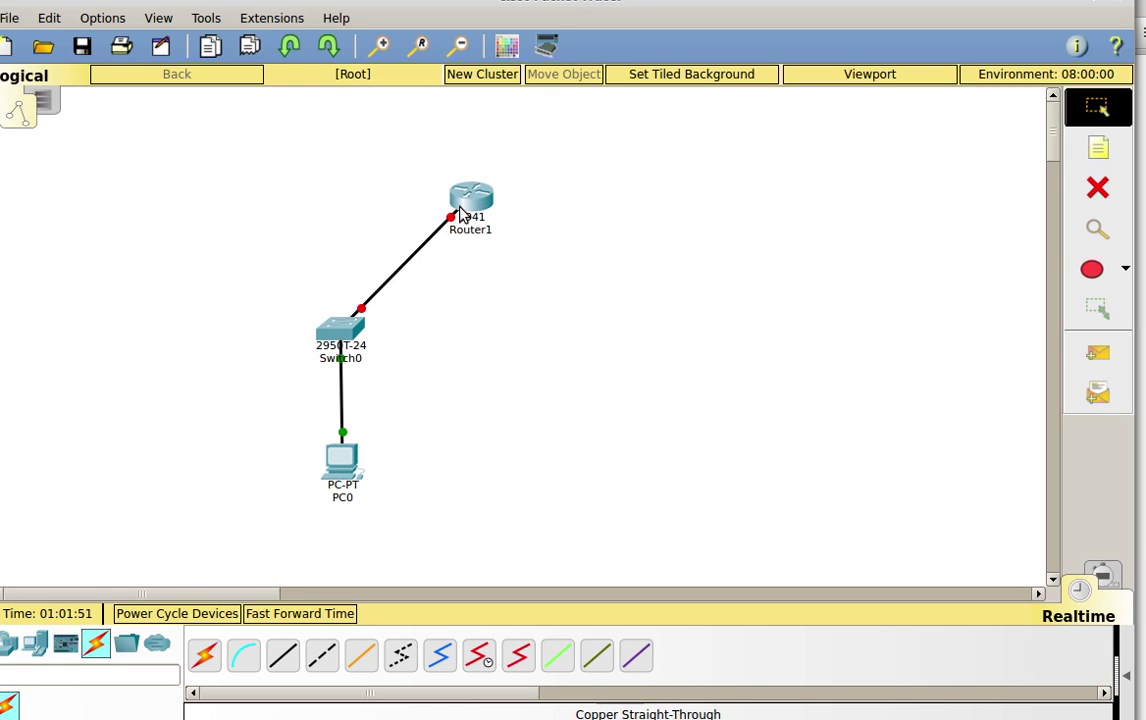
mouse_move(453, 225)
click(471, 208)
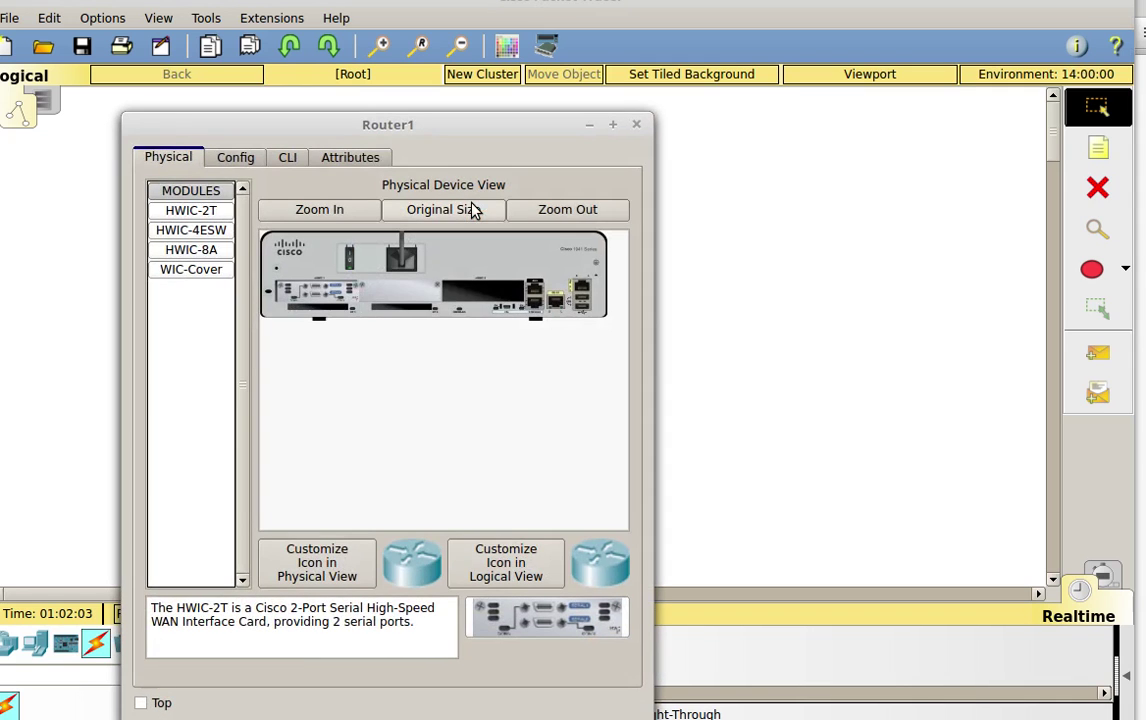
click(288, 158)
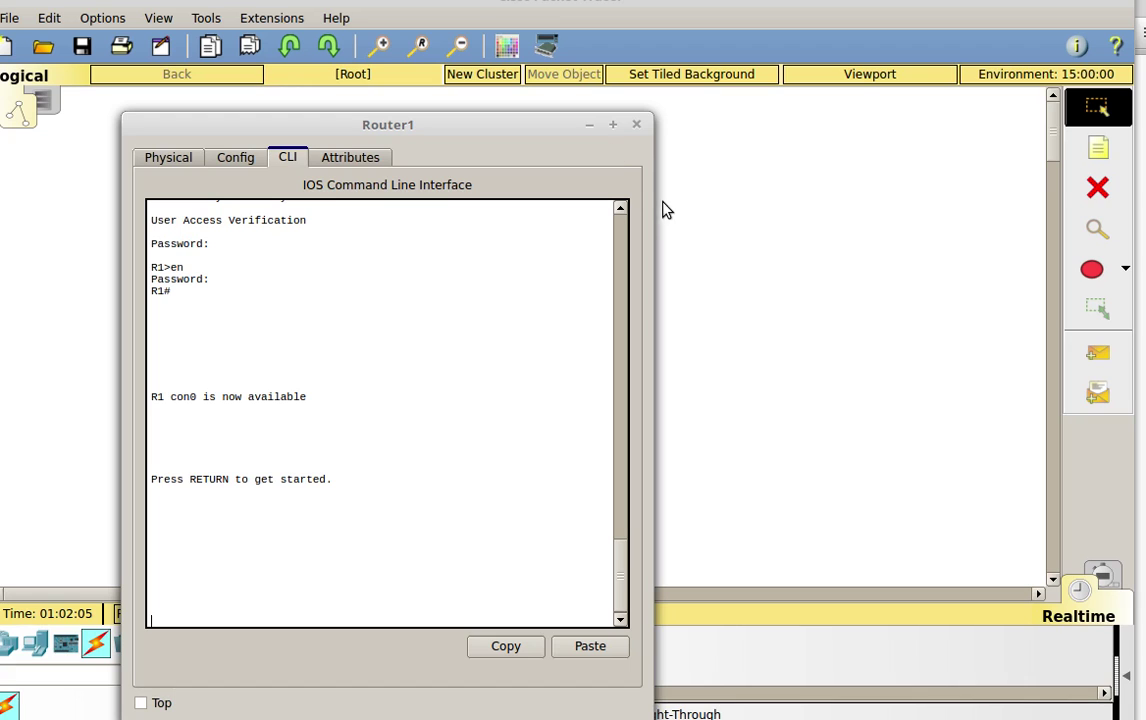
drag(652, 205, 982, 179)
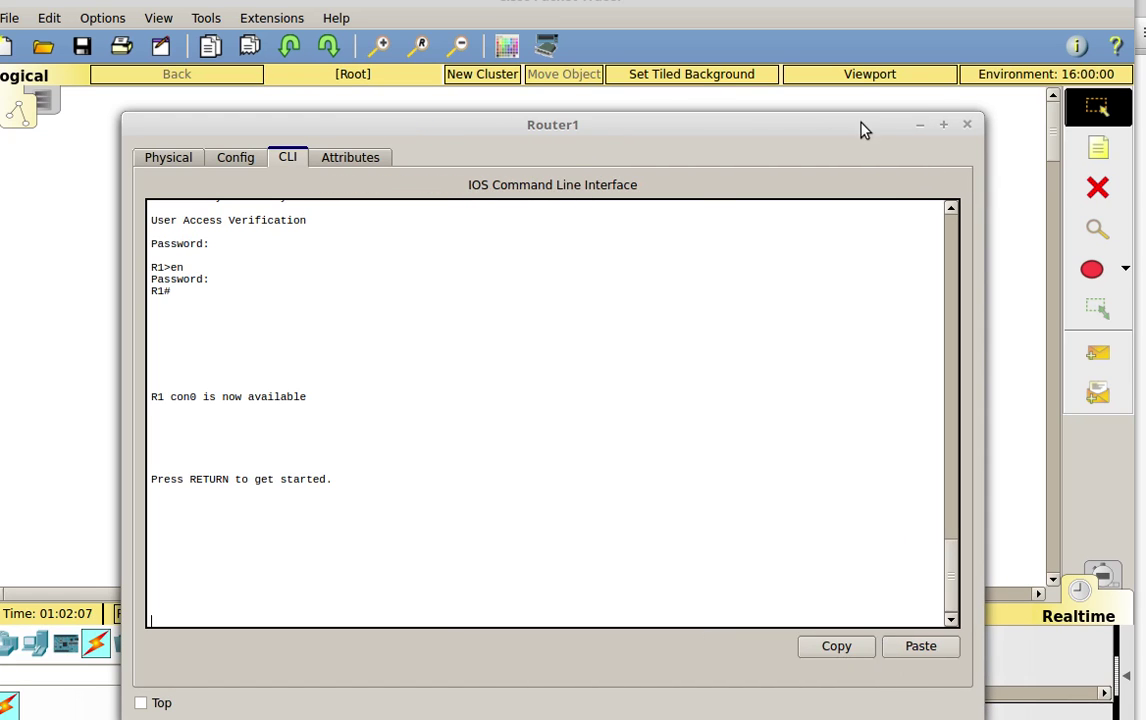
drag(862, 128, 860, 97)
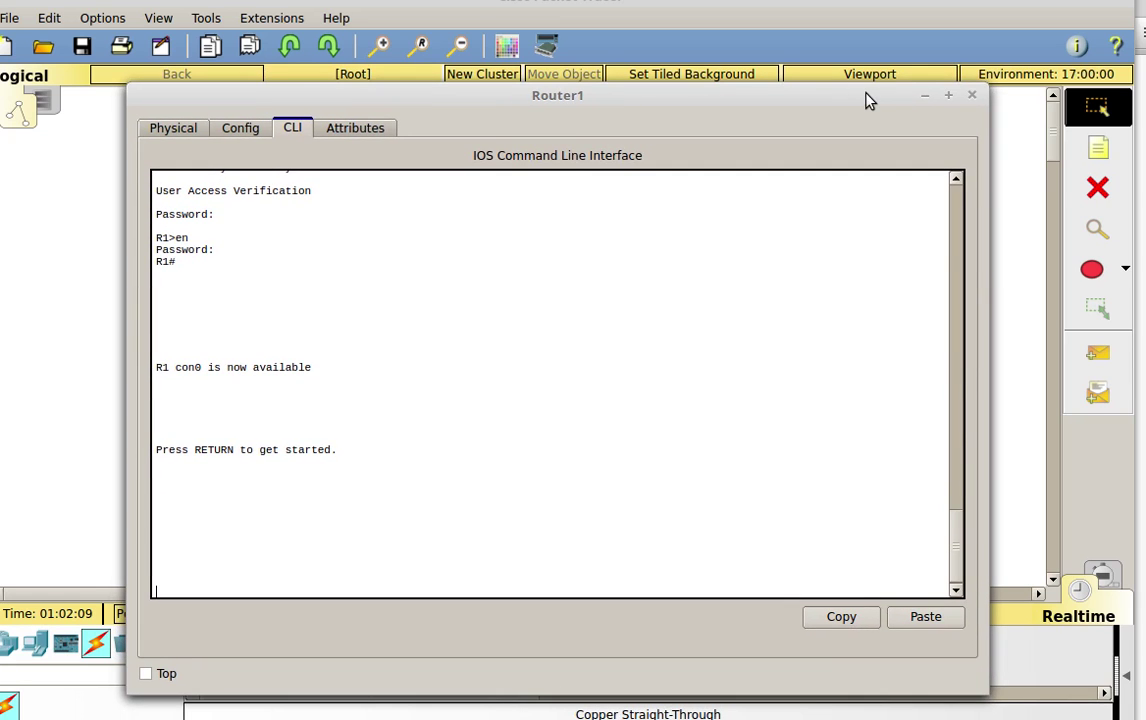
- Log in to the router console with its password and enter privileged EXEC mode using en and the enable password
key(Return)
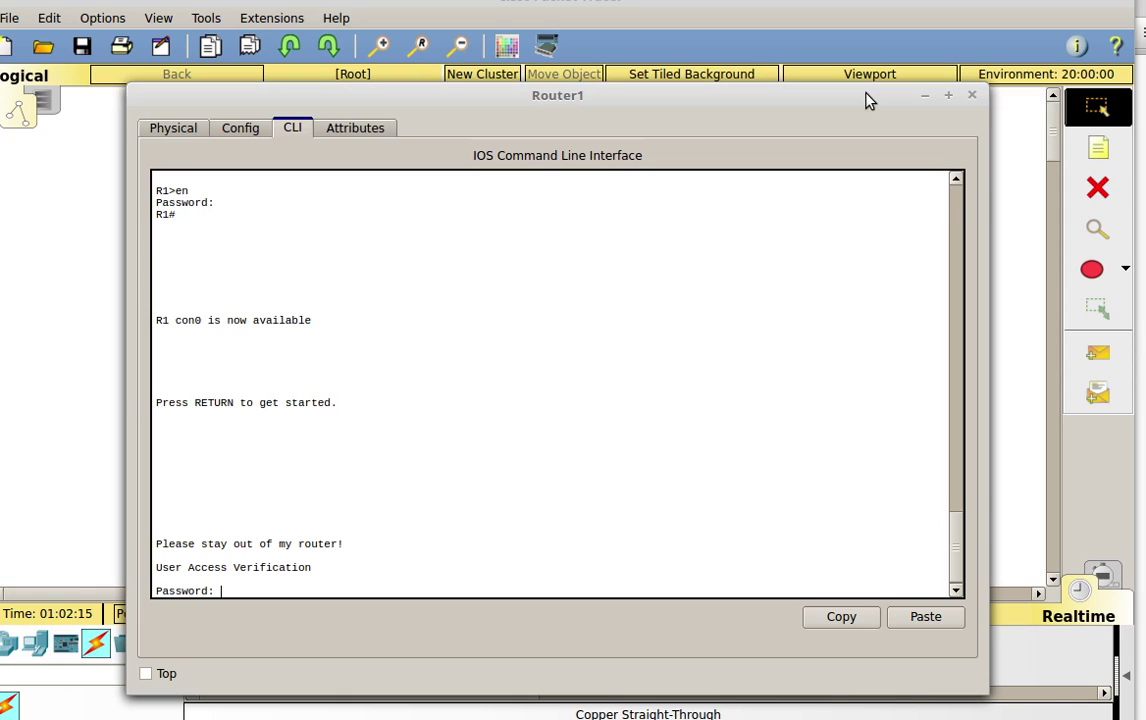
key(Return)
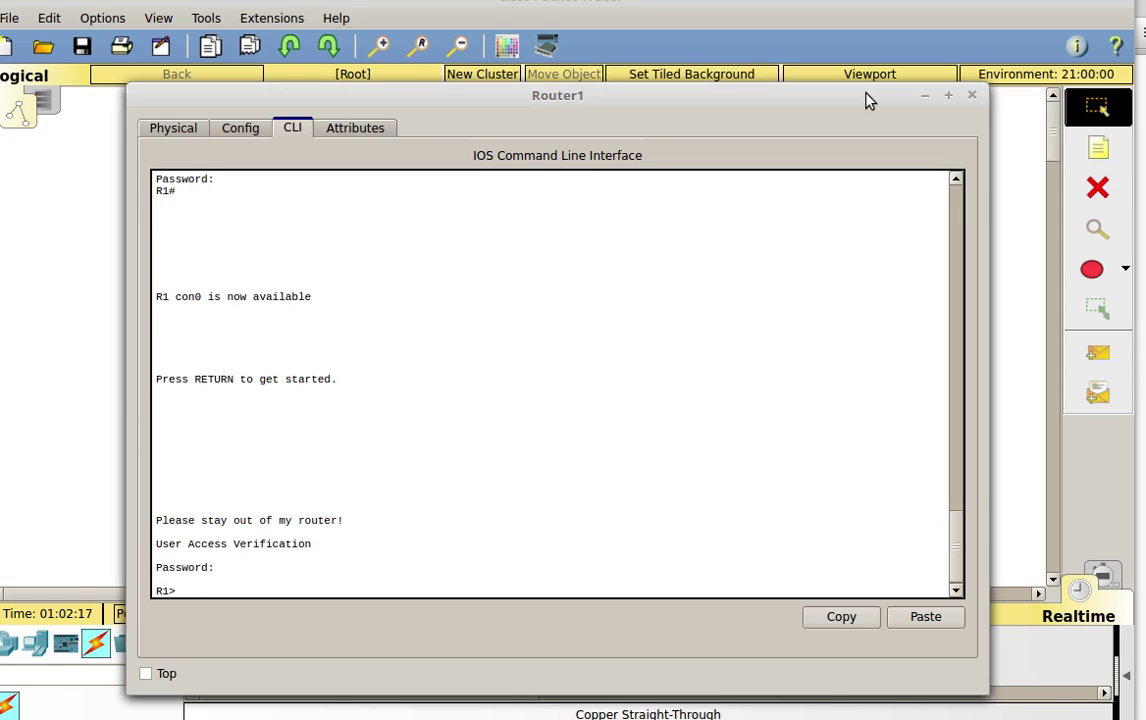
text(en)
key(Return)
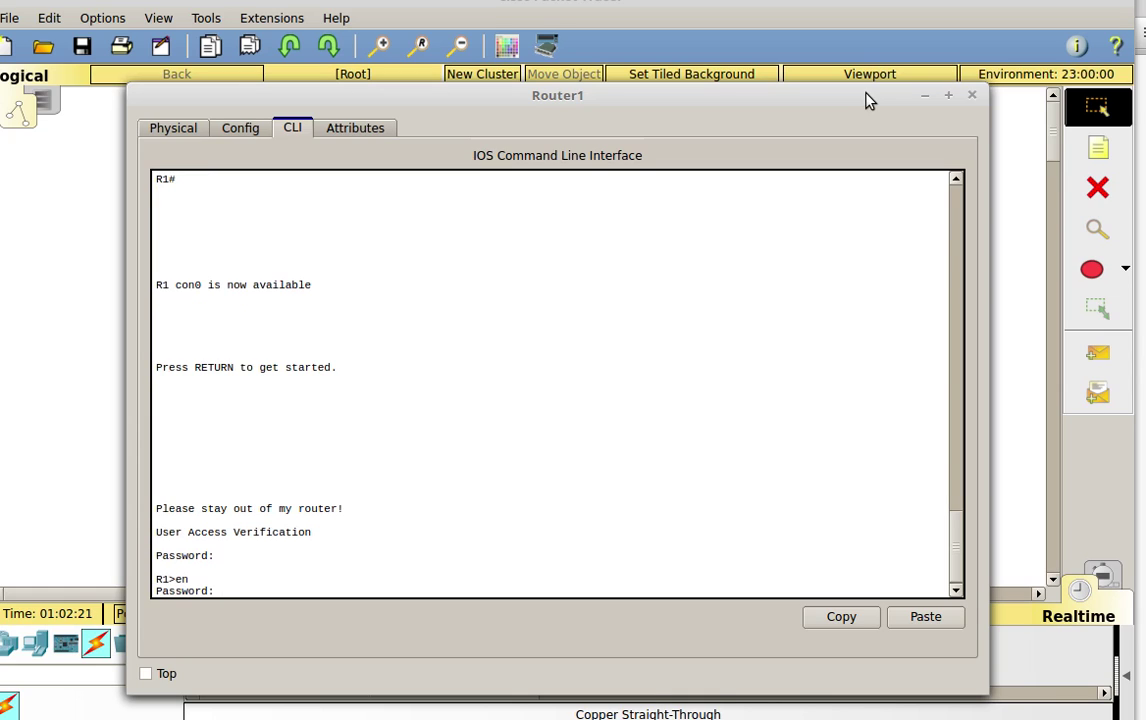
key(Return)
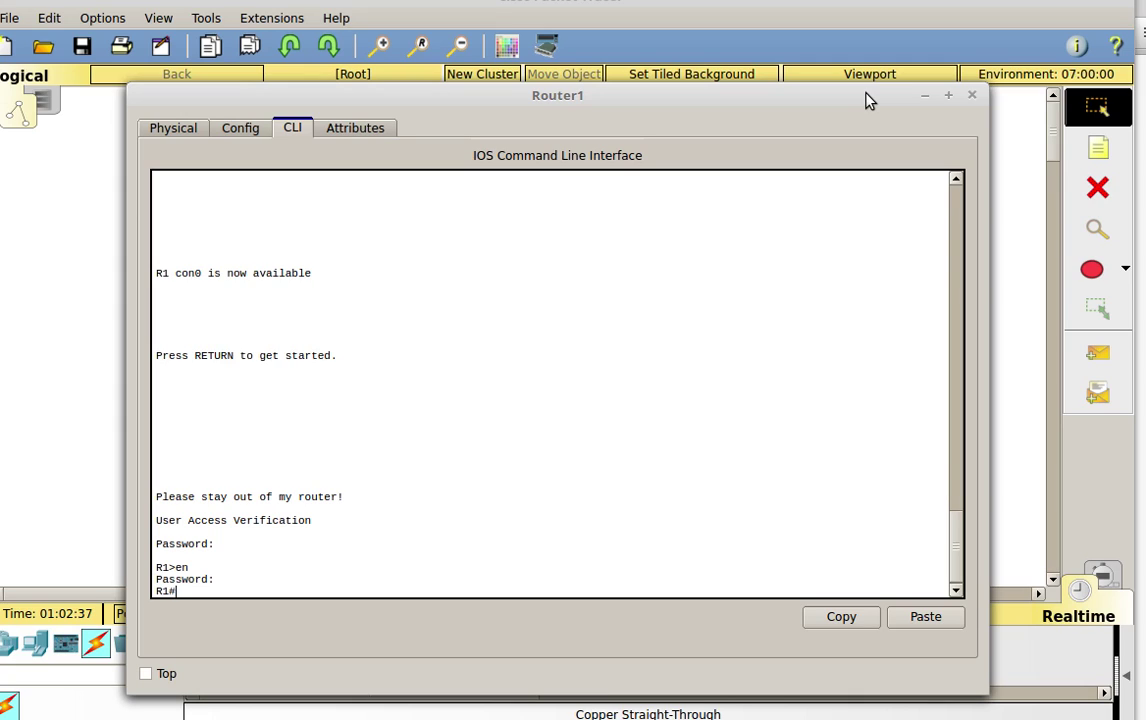
- Enter global configuration mode with config t and open the configuration of interface gigabitEthernet 0/0
text(config t)
key(Return)
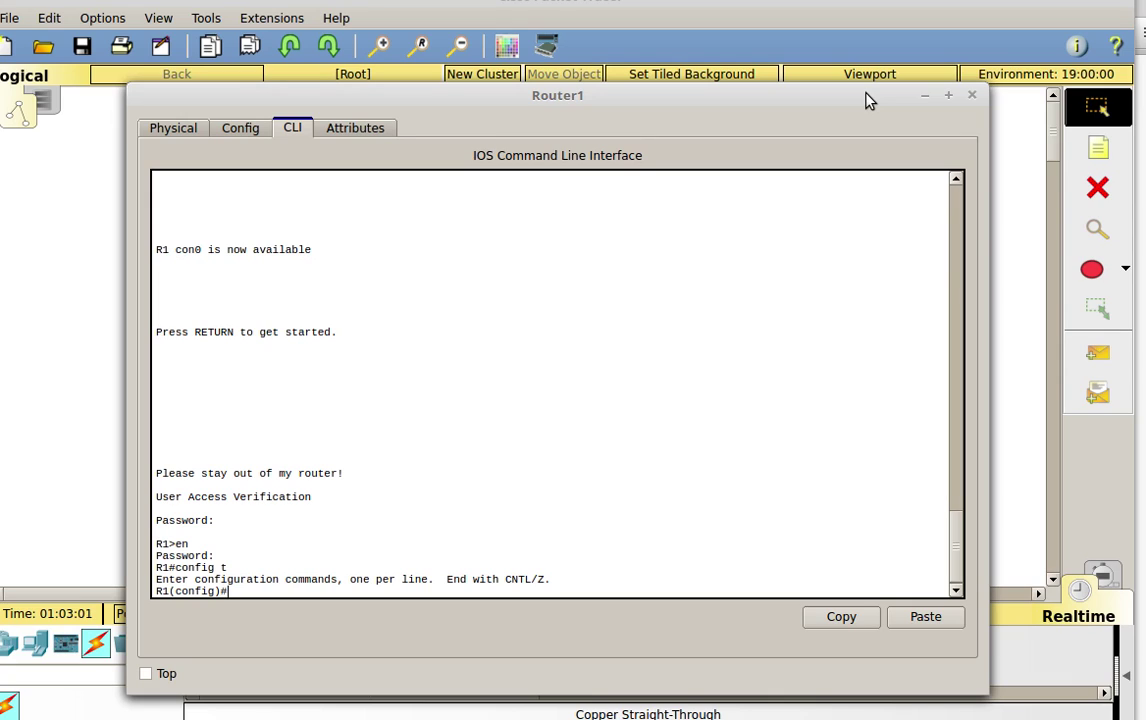
text(int)
key(Tab)
text(g)
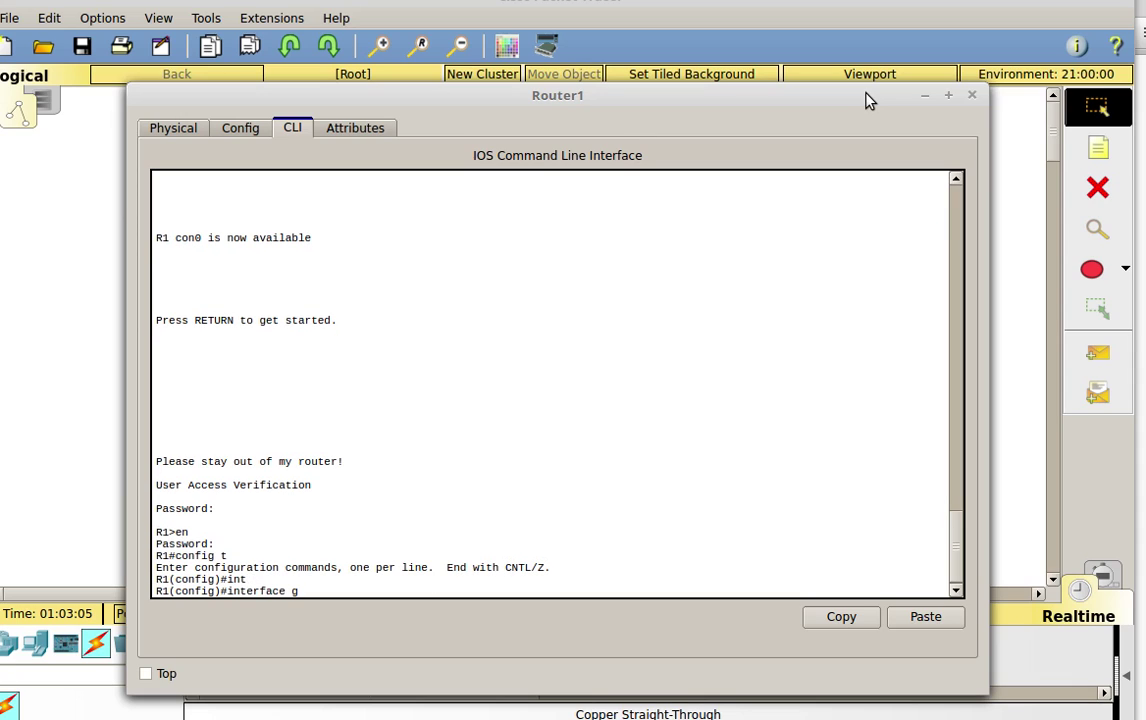
key(Tab)
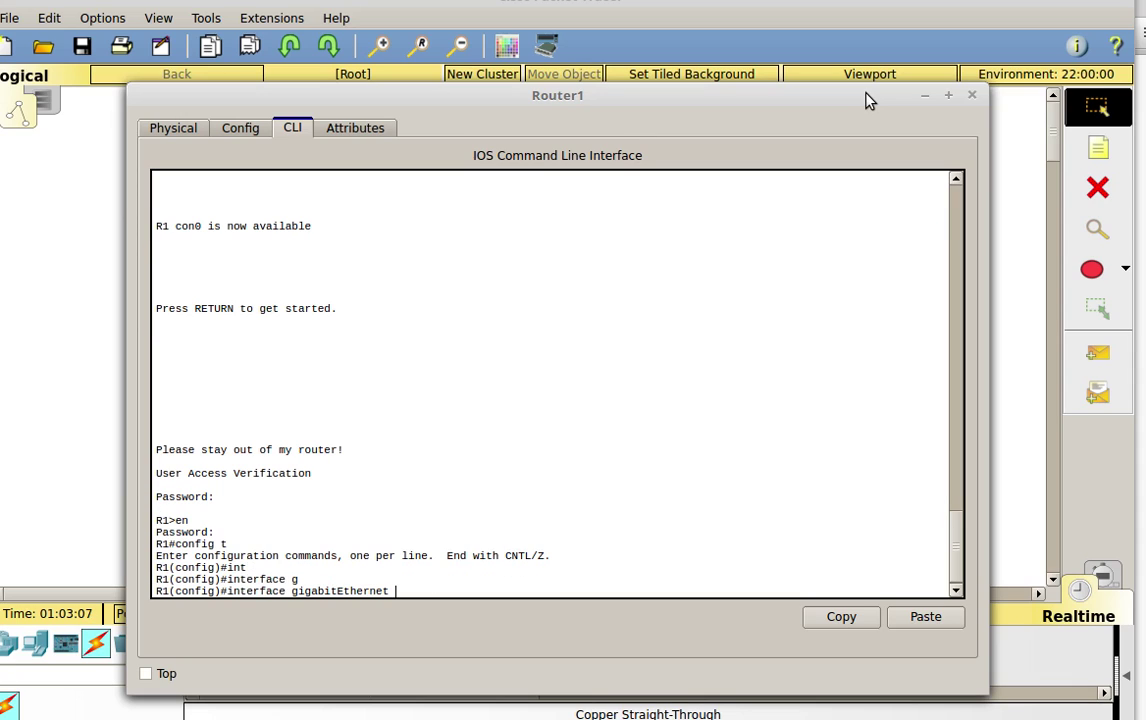
text(0/0)
key(Return)
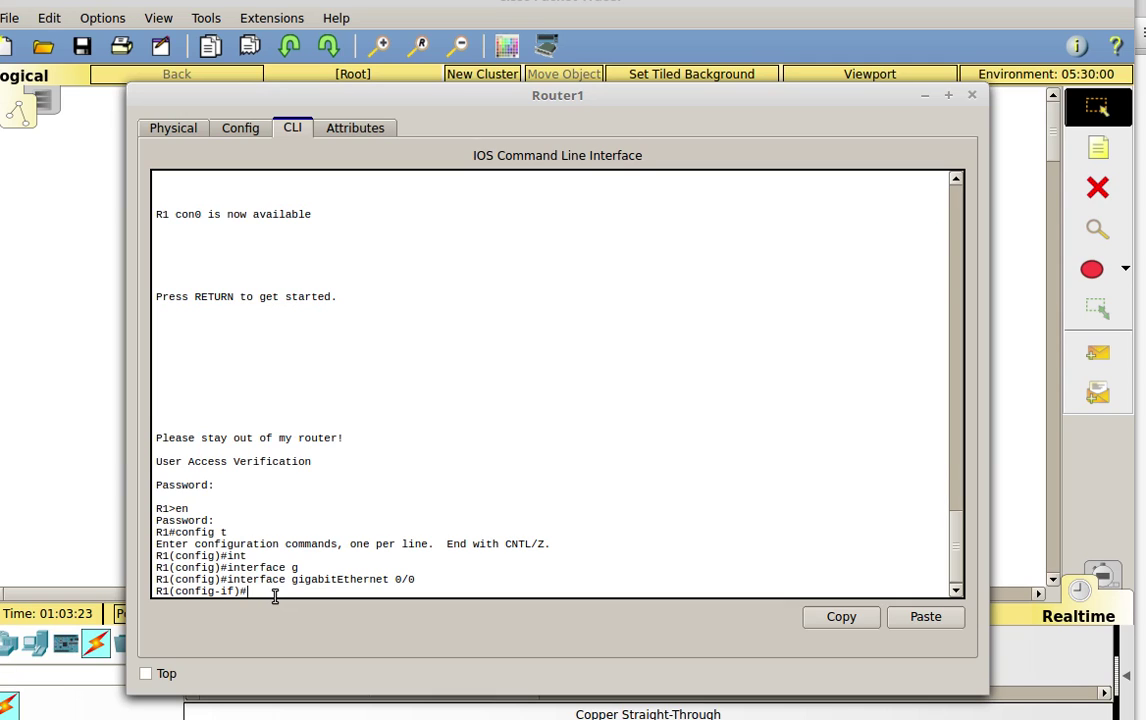
text(192.168.1.1)
key(BackSpace)
key(BackSpace)
key(BackSpace)
key(BackSpace)
key(BackSpace)
key(BackSpace)
key(BackSpace)
key(BackSpace)
key(BackSpace)
key(BackSpace)
key(BackSpace)
key(BackSpace)
- Assign the interface IP address 192.168.1.1 with subnet mask 255.255.255.0, consulting the ? help for each part of the ip address command
text(ip)
text( ?)
text(add)
key(Tab)
text(?)
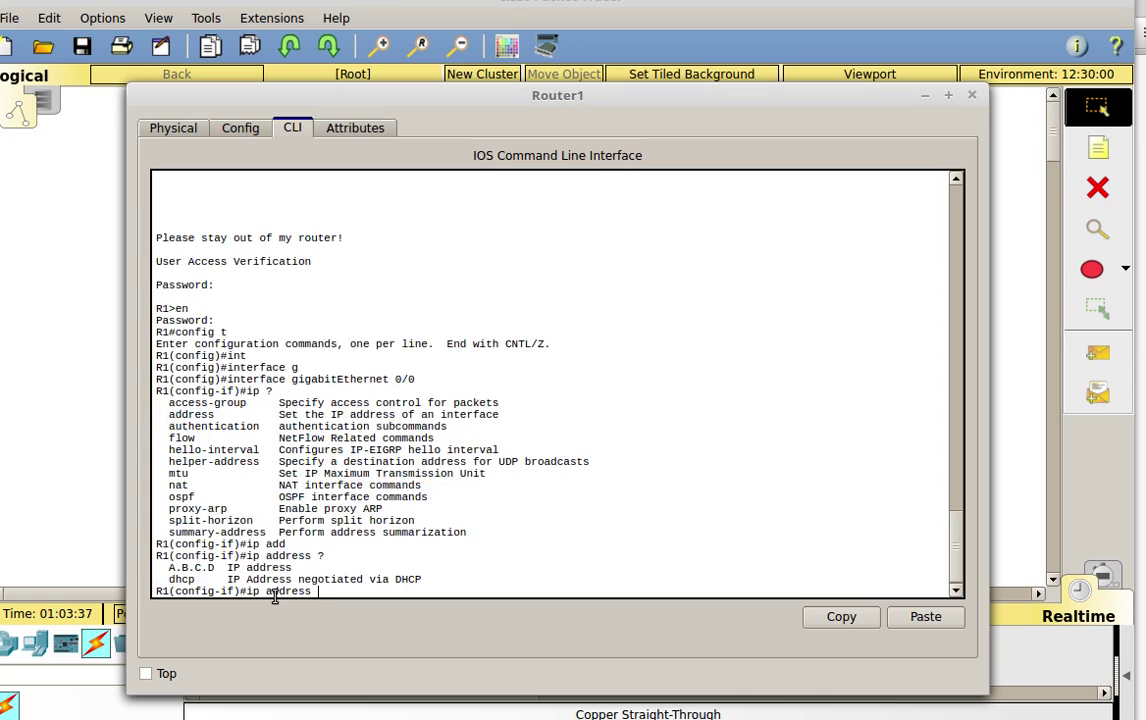
text(192.168.1.1 ?)
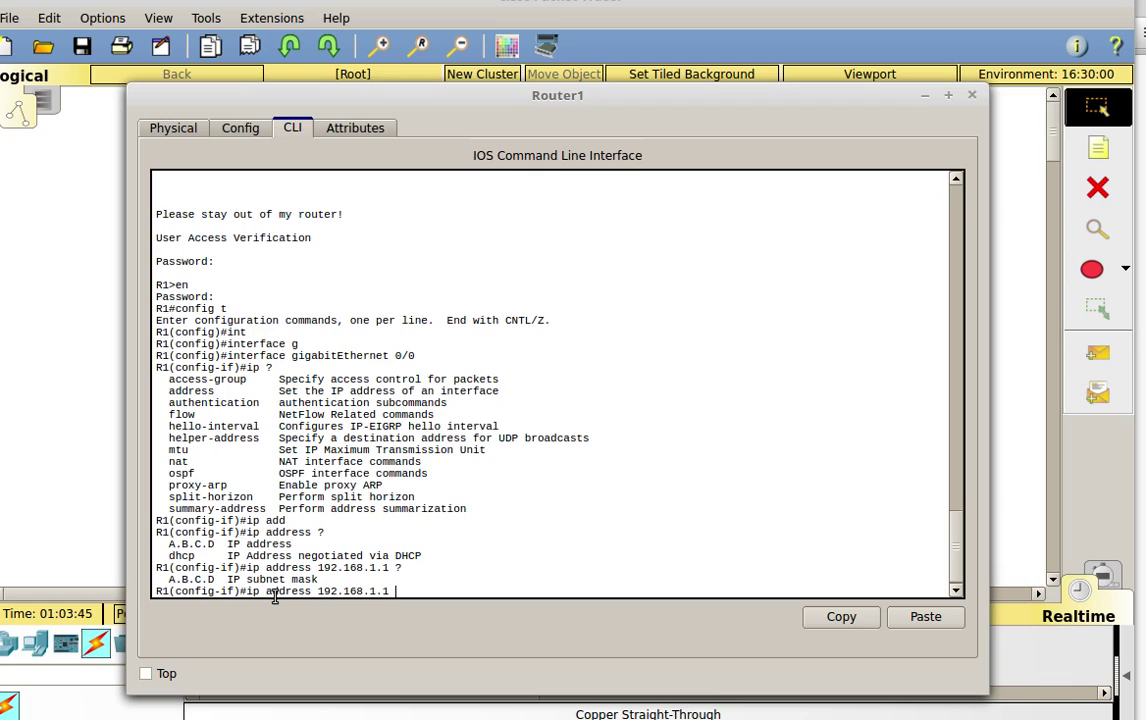
text(255.255.2)
text(55.255.0)
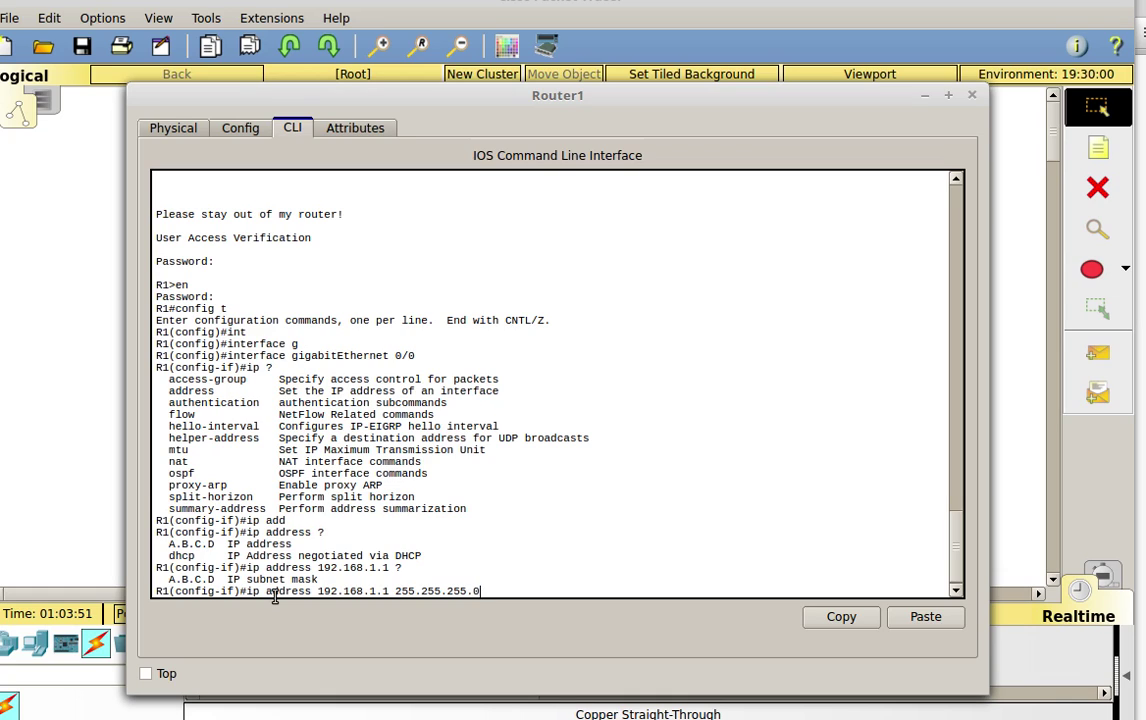
text(?)
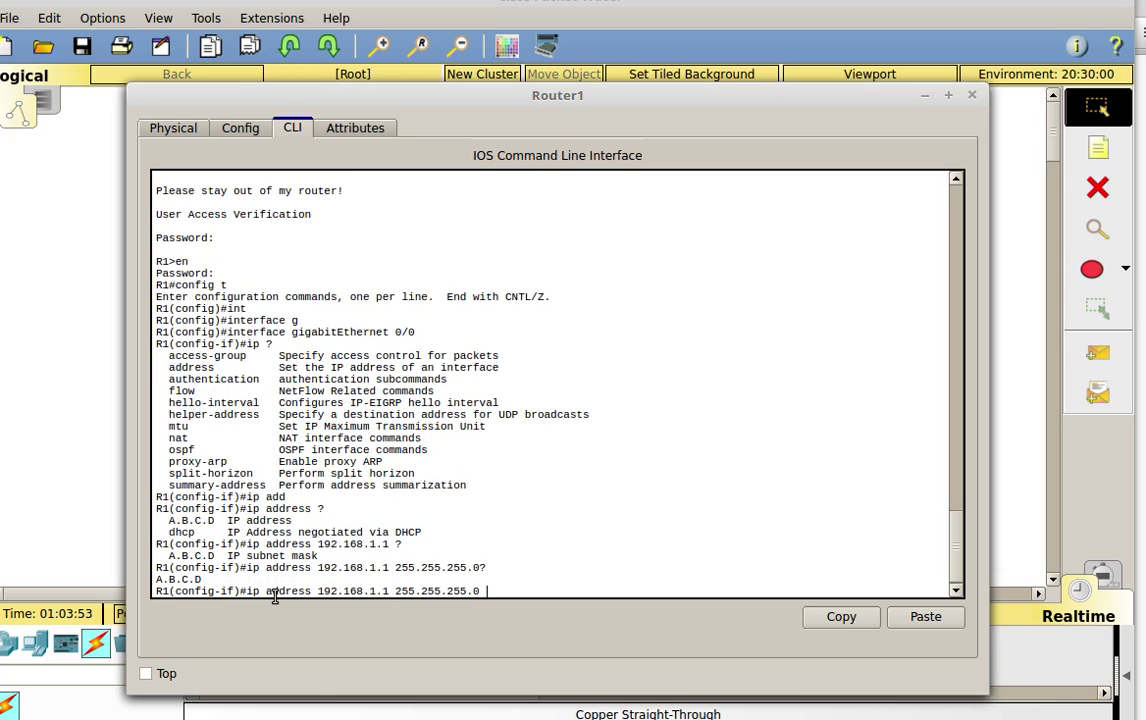
text( ?)
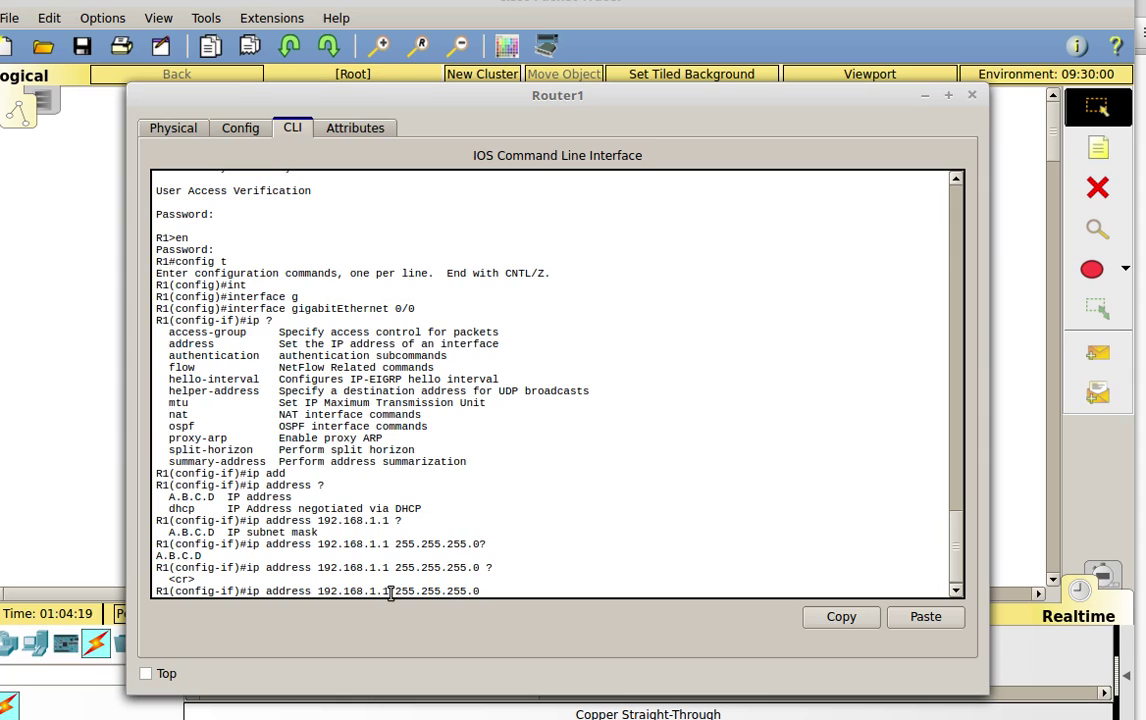
key(Return)
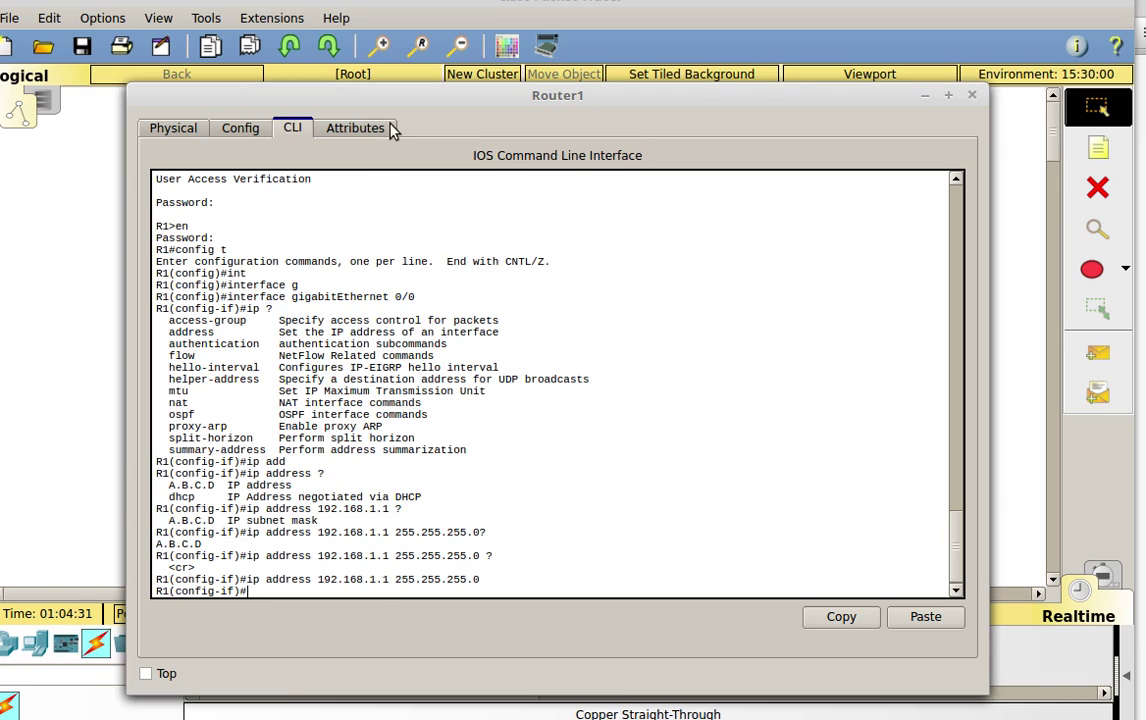
- Check the router's link in the topology and review the GigabitEthernet0/0 entry in the running configuration with do sh run
drag(414, 107, 853, 118)
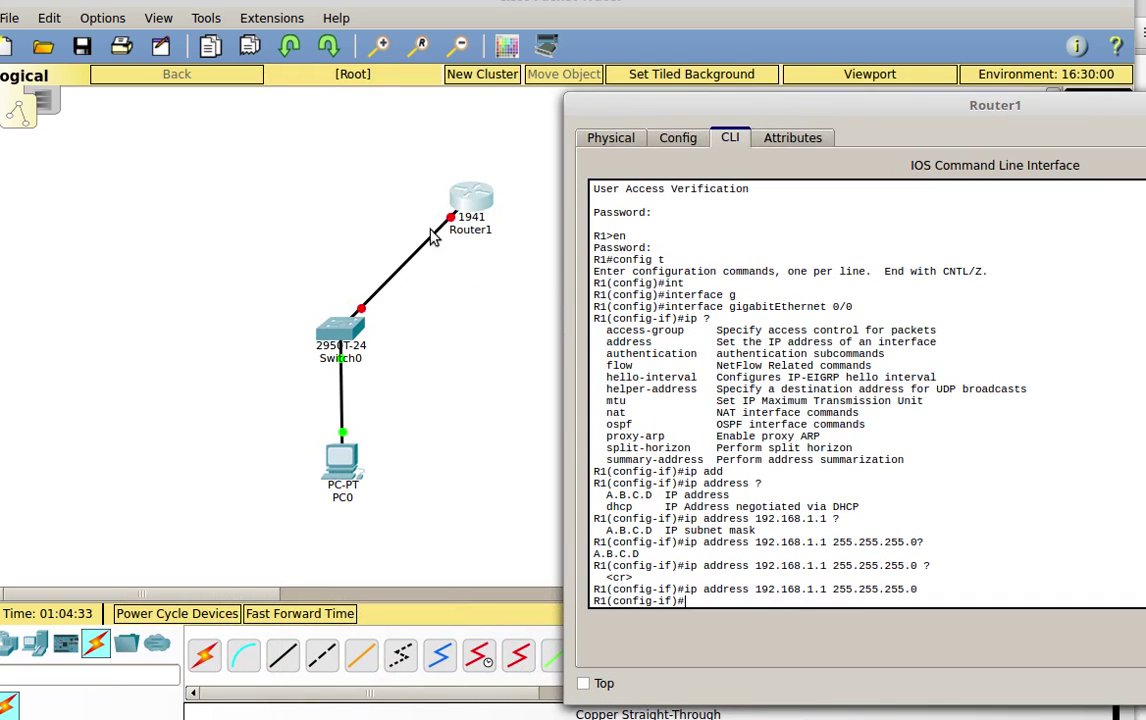
drag(756, 96, 310, 6)
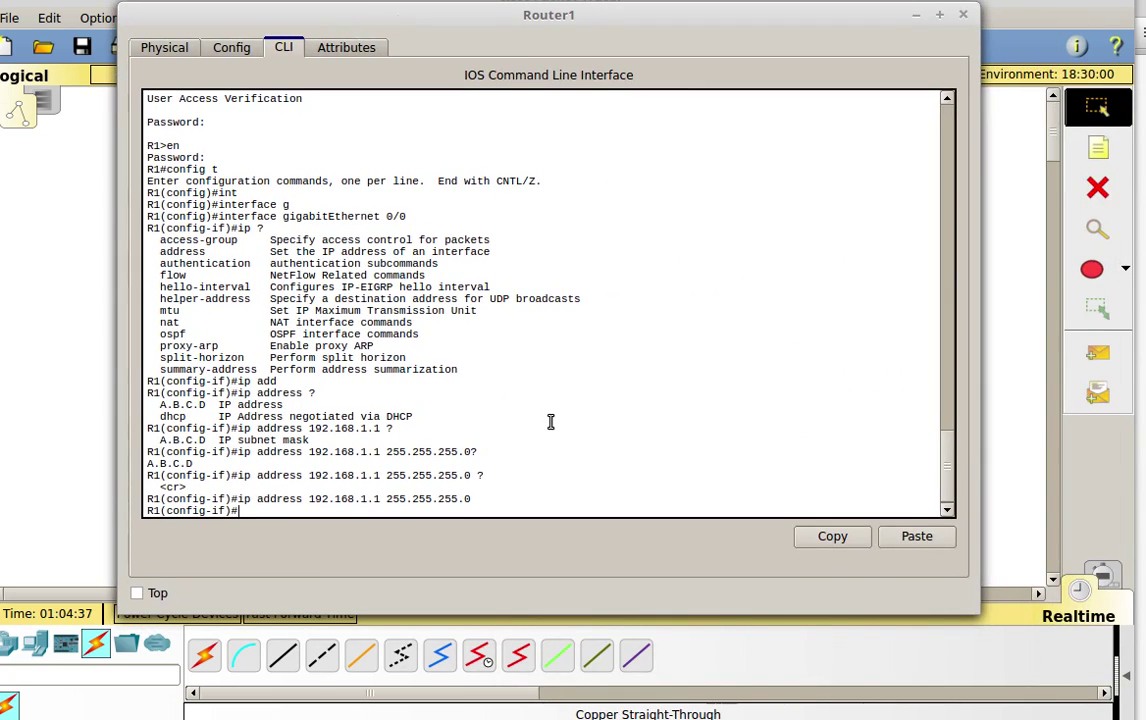
text(o)
text( sh run)
key(Return)
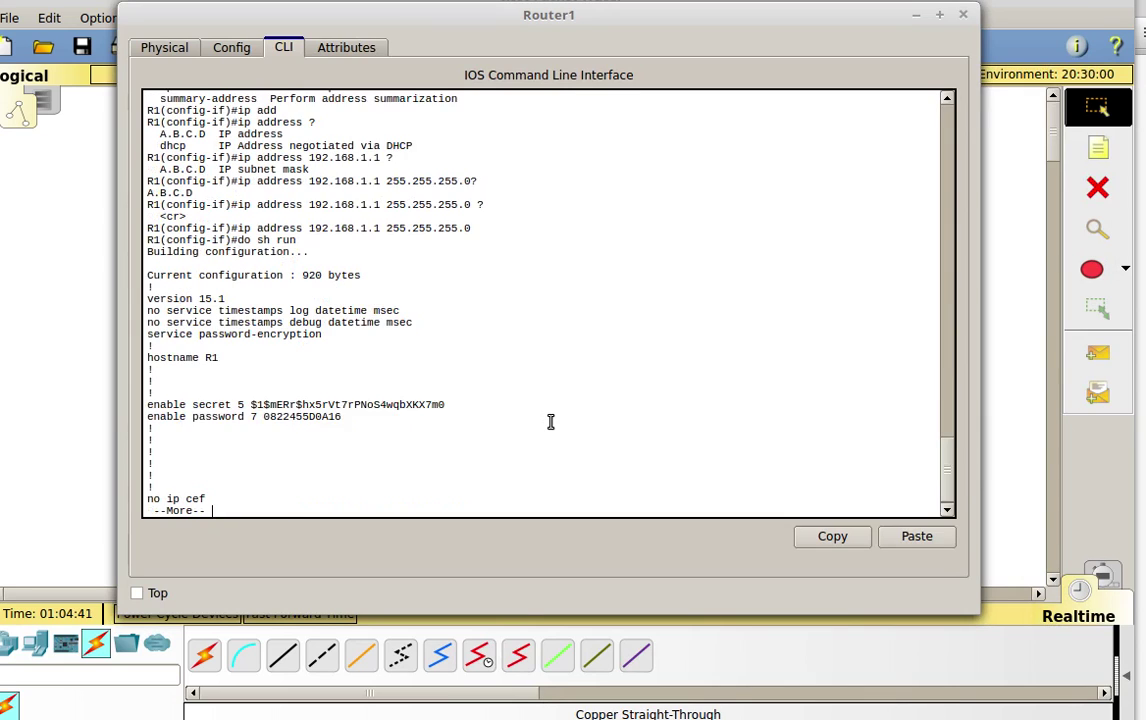
key(space)
key(space)
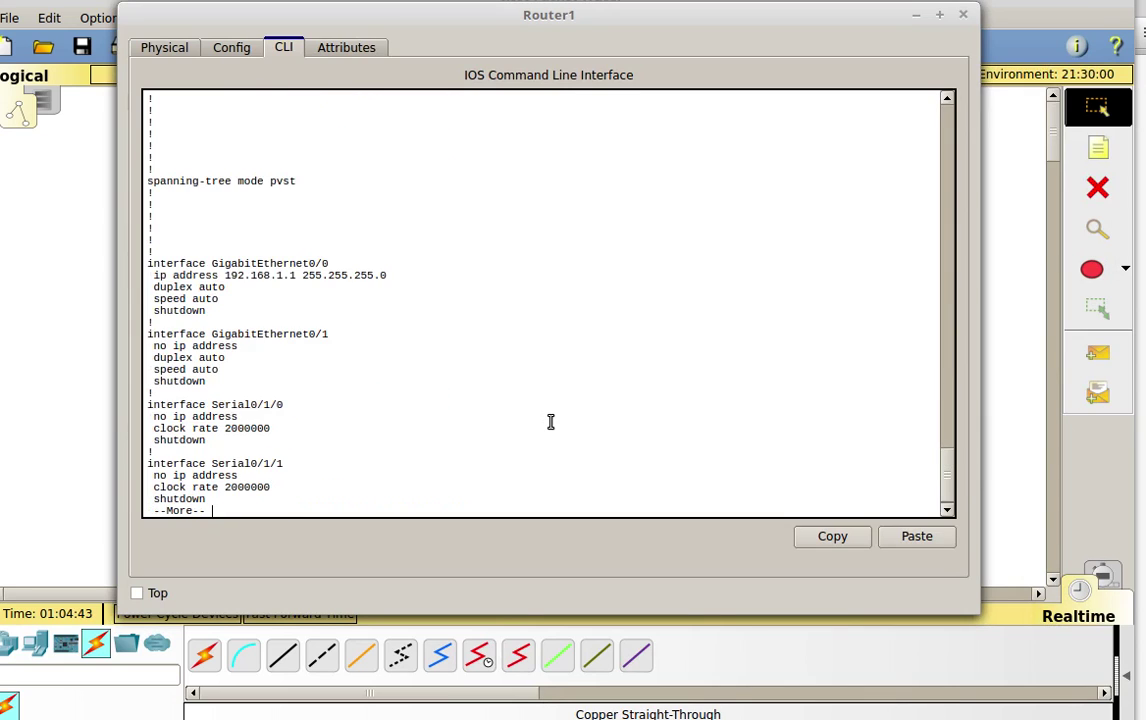
drag(153, 275, 410, 276)
drag(153, 310, 207, 318)
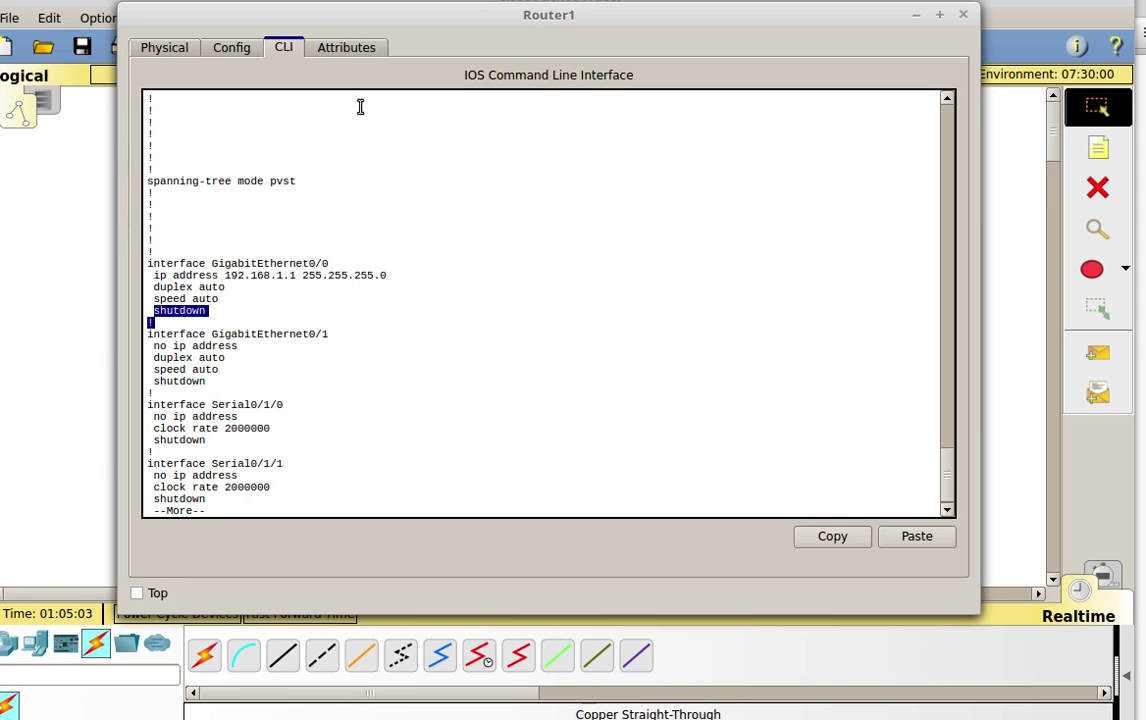
key(Return)
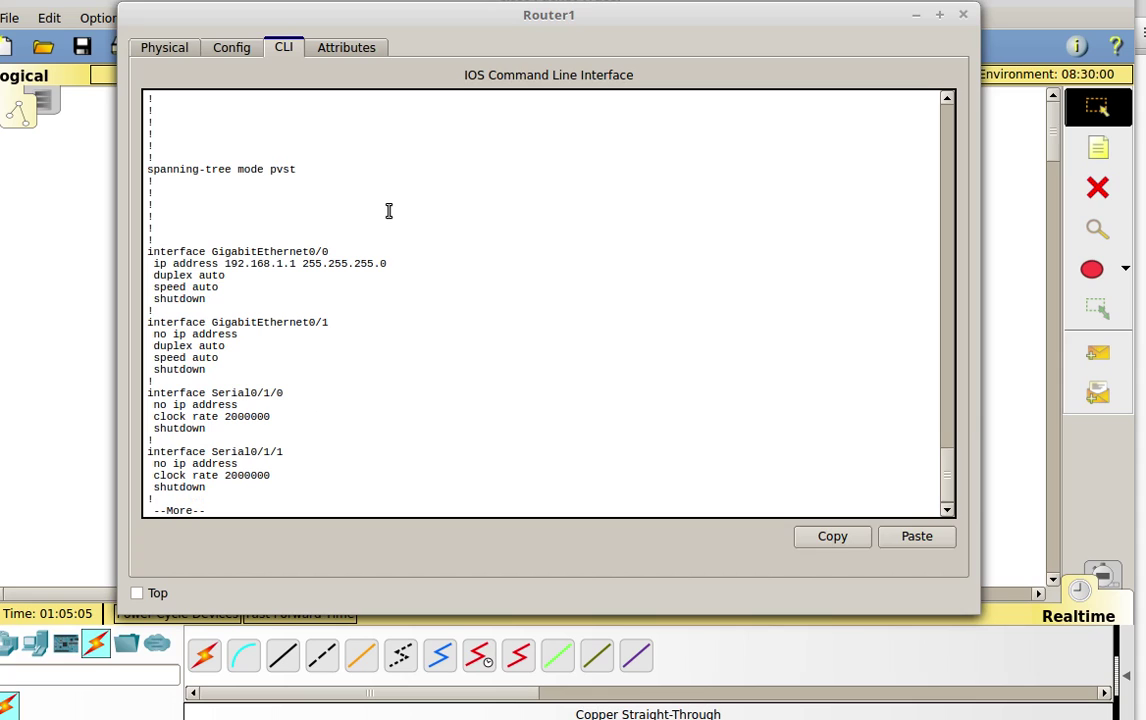
key(Return)
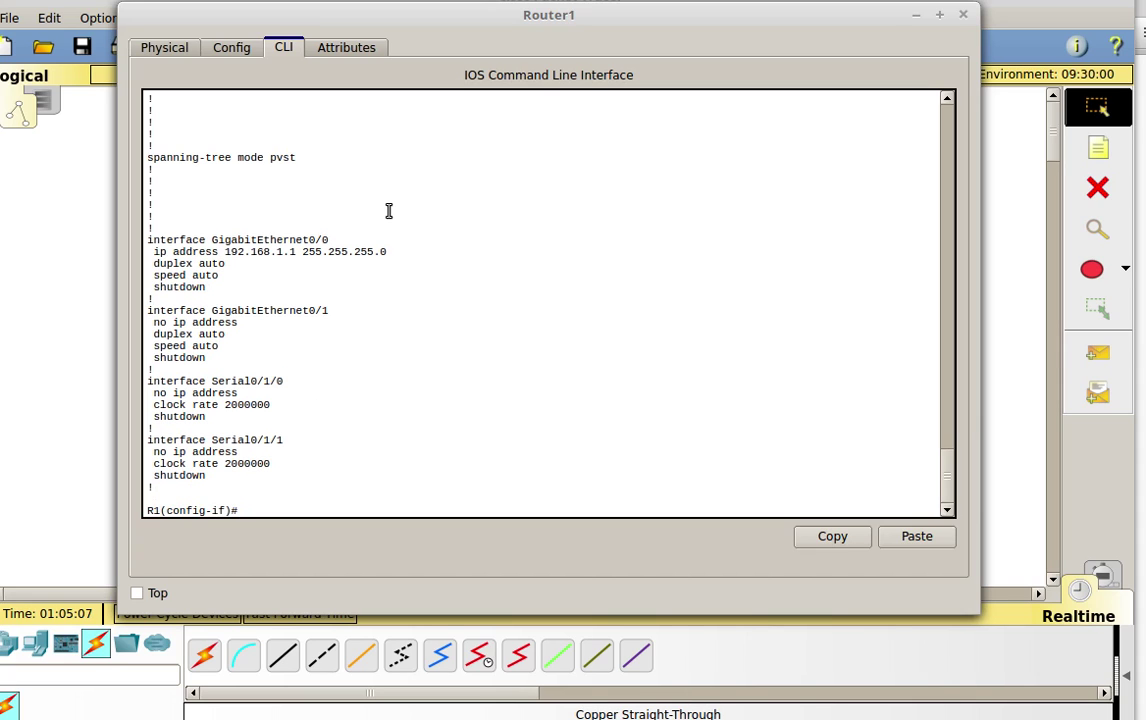
- List the interface commands with ?, enable GigabitEthernet0/0 with no shutdown, and check its link in the topology
text(?)
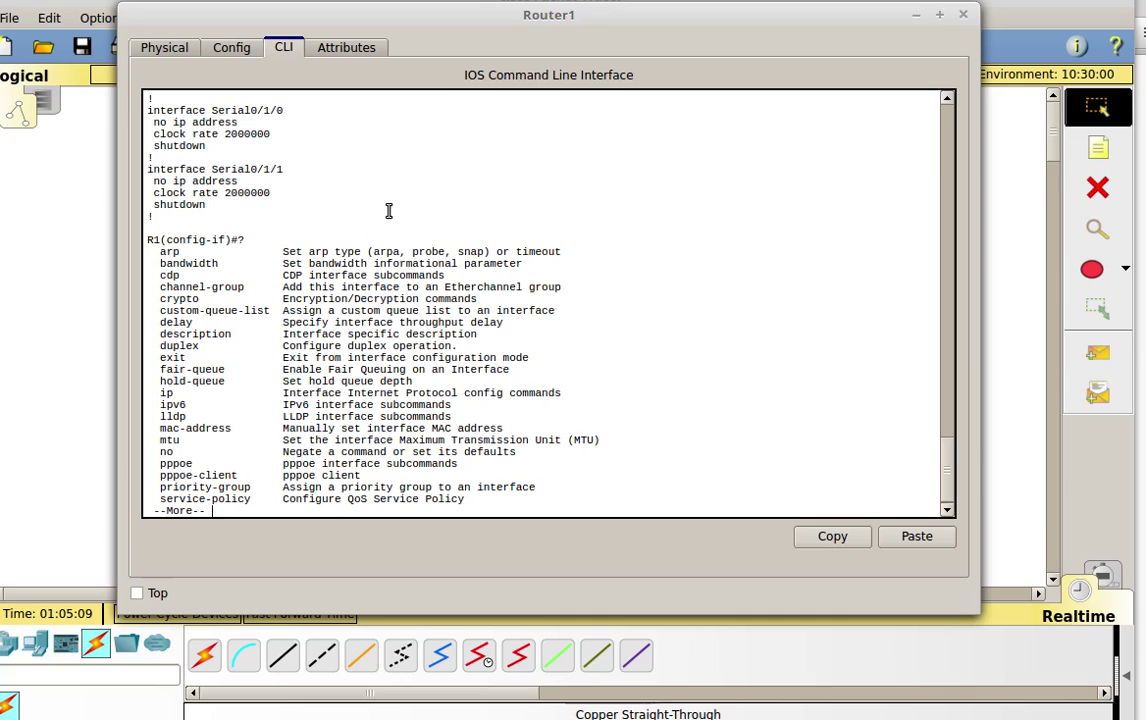
drag(159, 452, 587, 450)
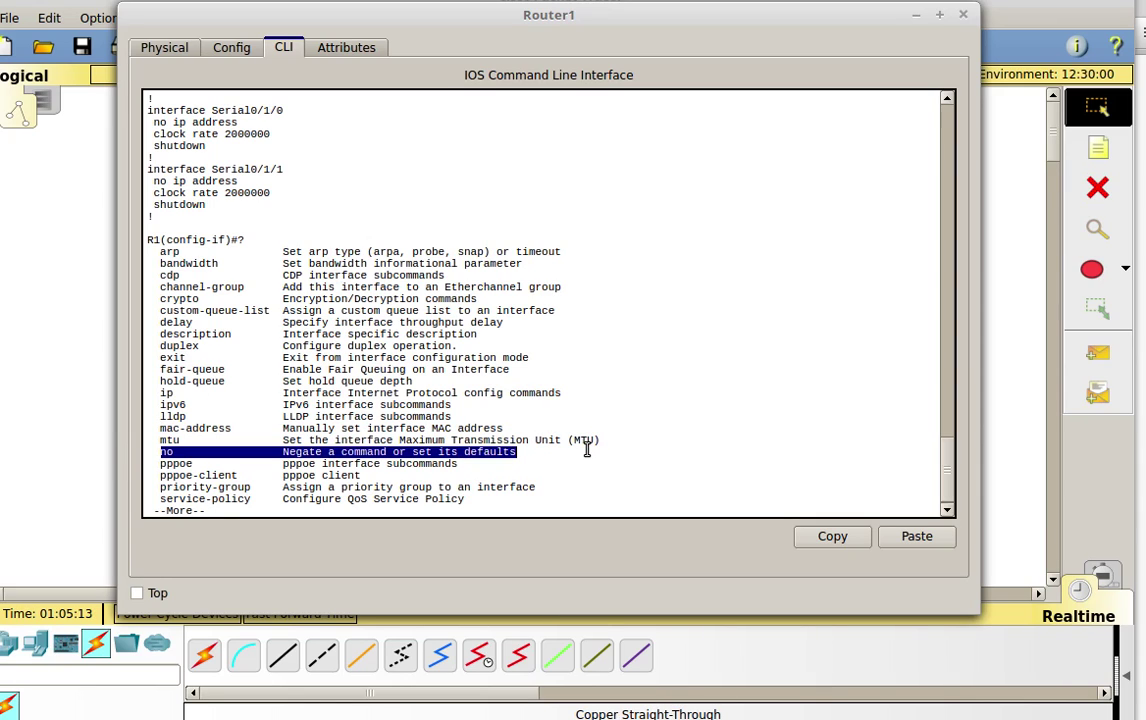
text(q)
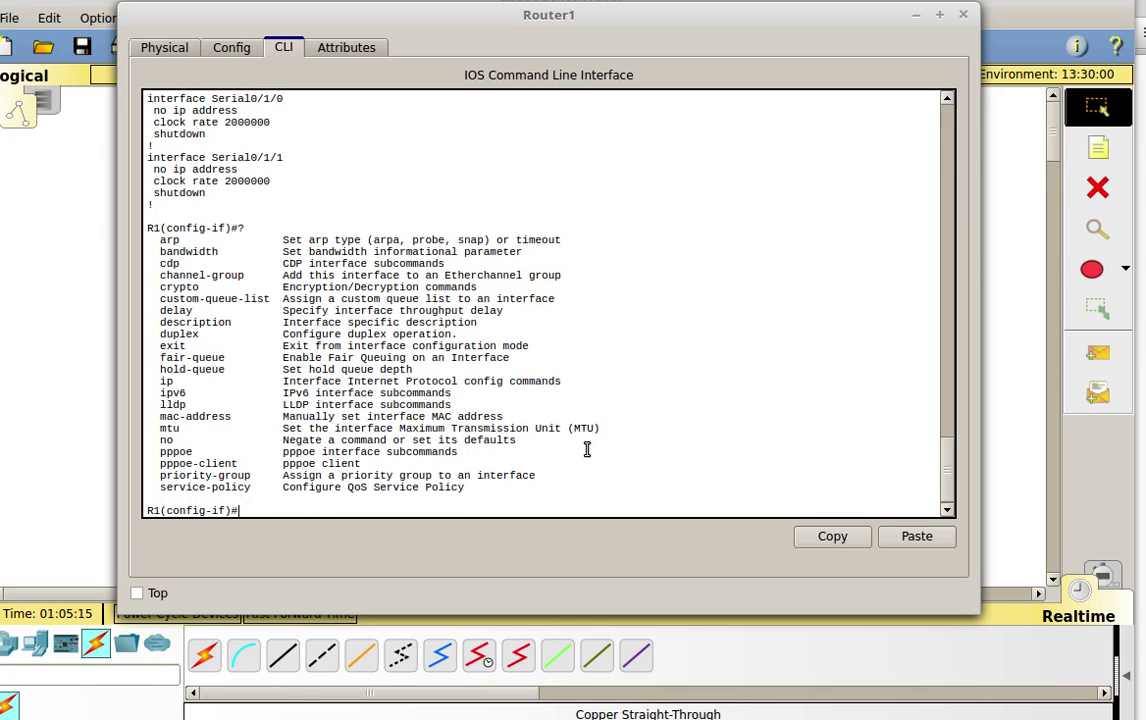
text(no shu)
key(Tab)
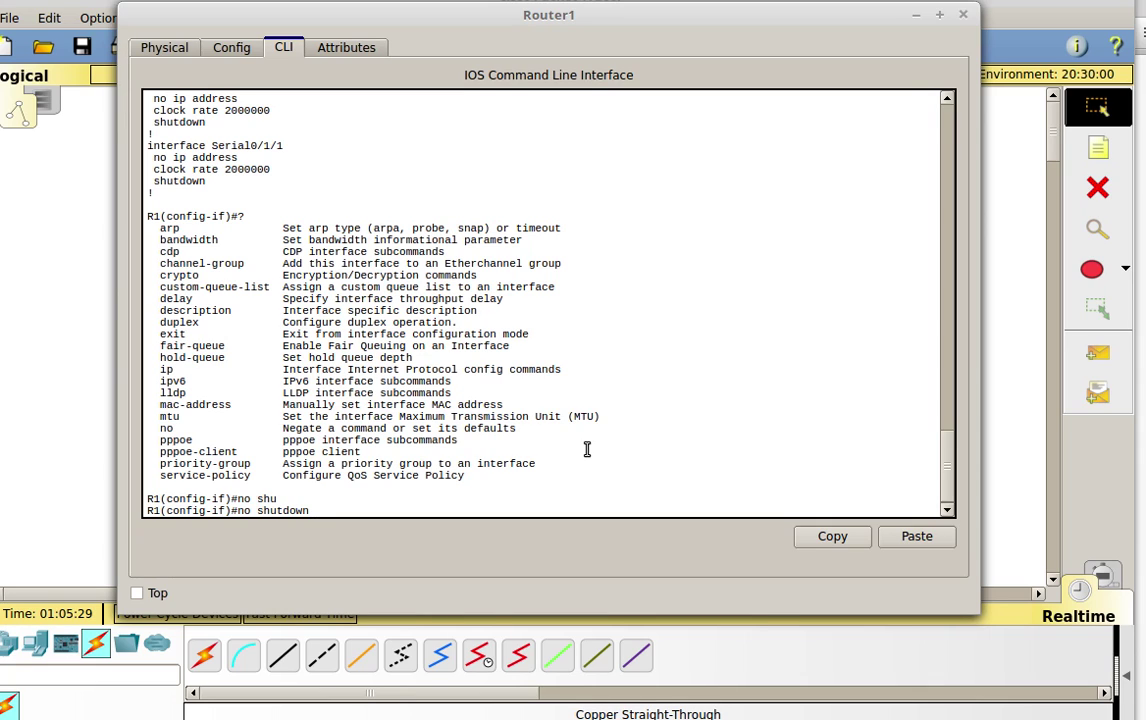
key(Return)
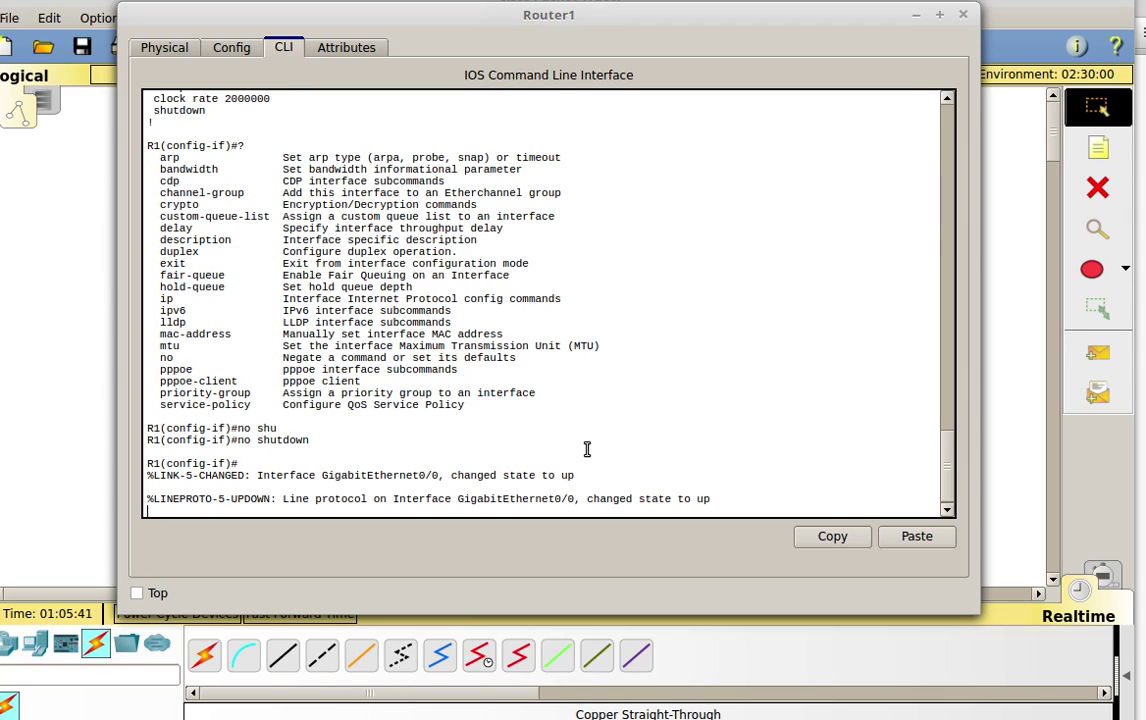
key(Return)
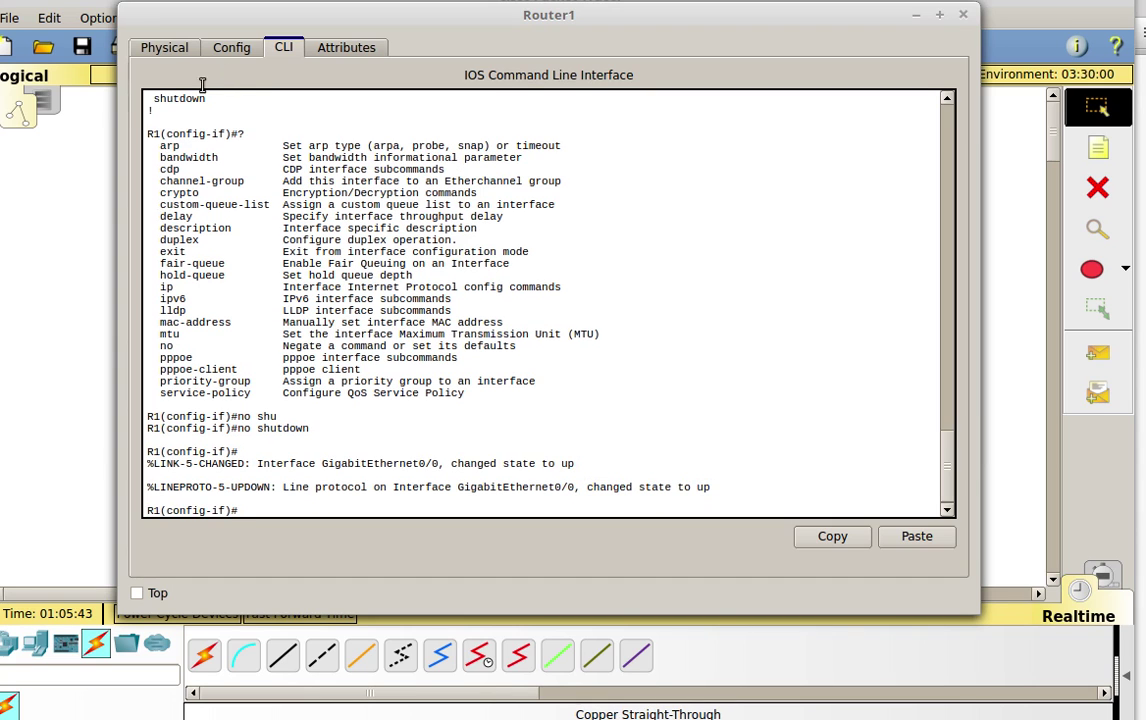
drag(268, 14, 693, 96)
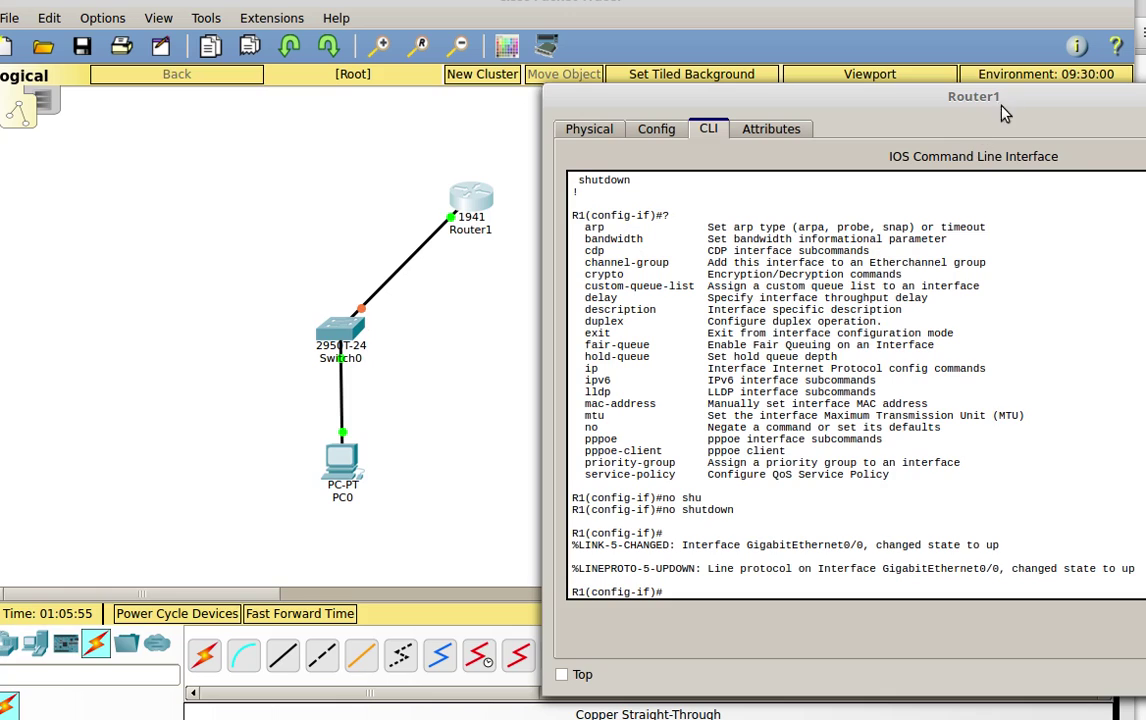
drag(912, 94, 489, 42)
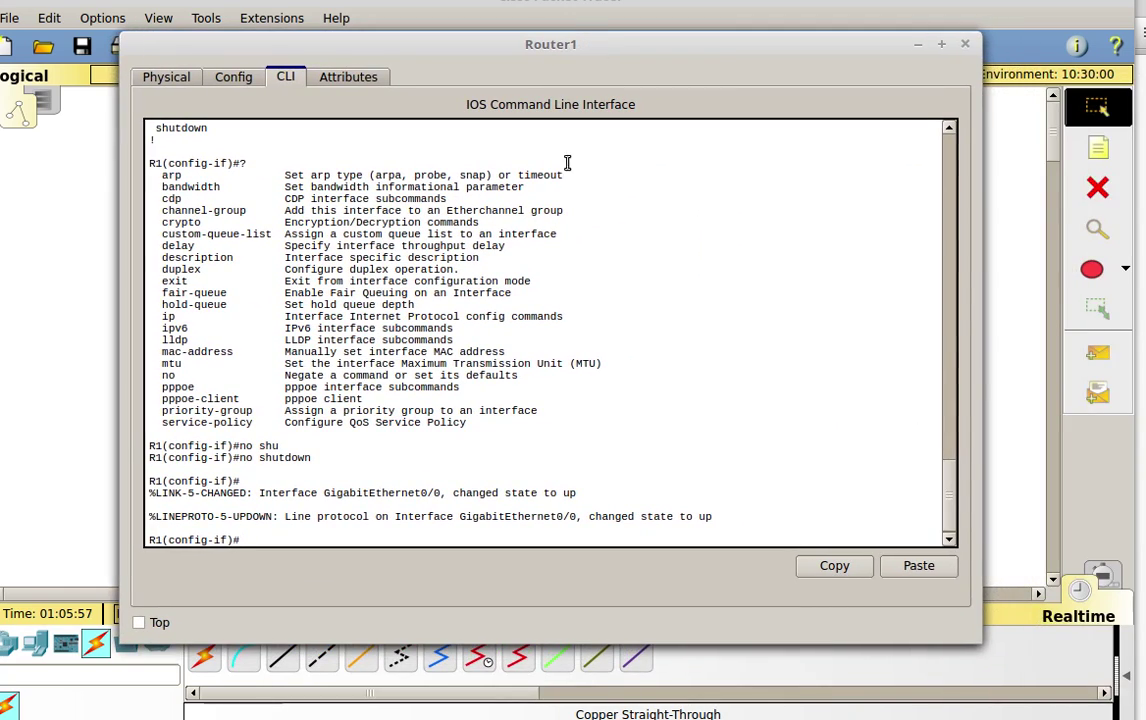
- Save the router configuration with do wr, leave configuration mode with end, and return to the network topology
right_click(618, 489)
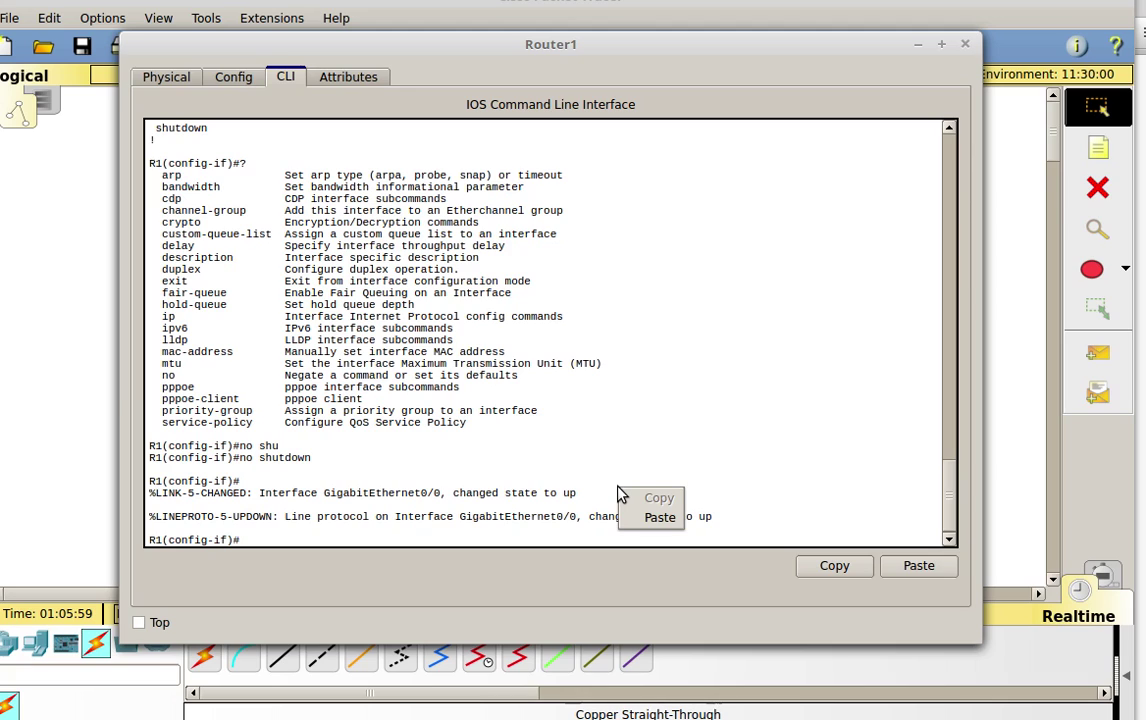
click(614, 464)
text(do wr)
key(Return)
text(end)
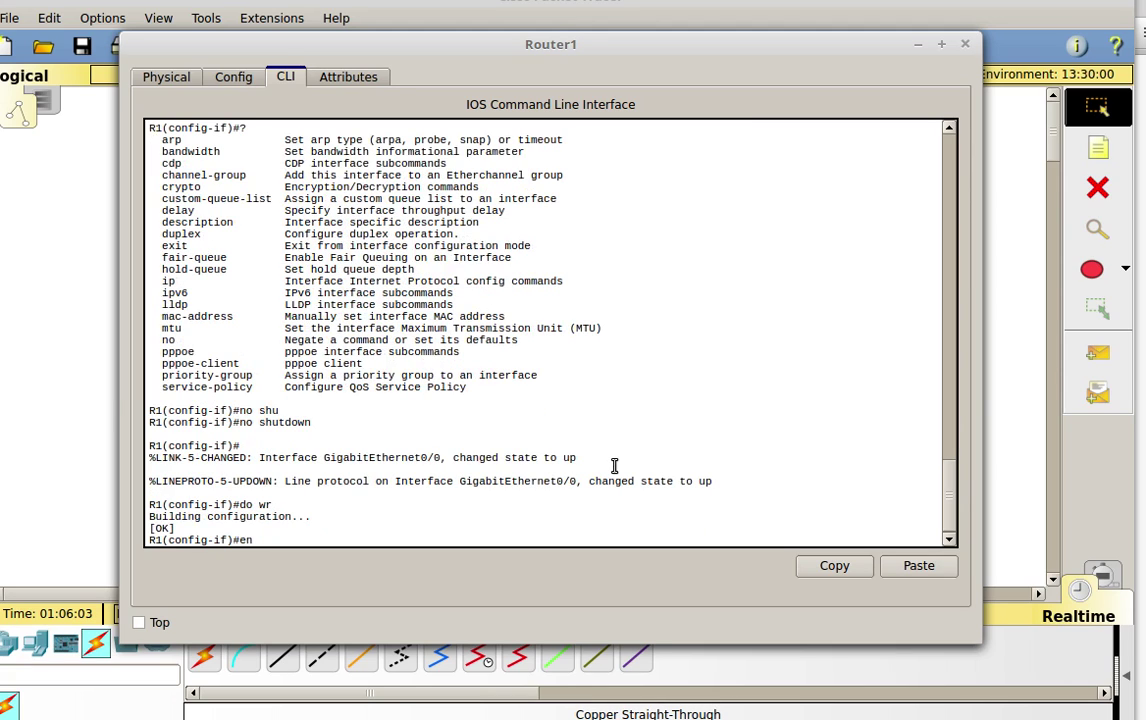
key(Return)
key(Return)
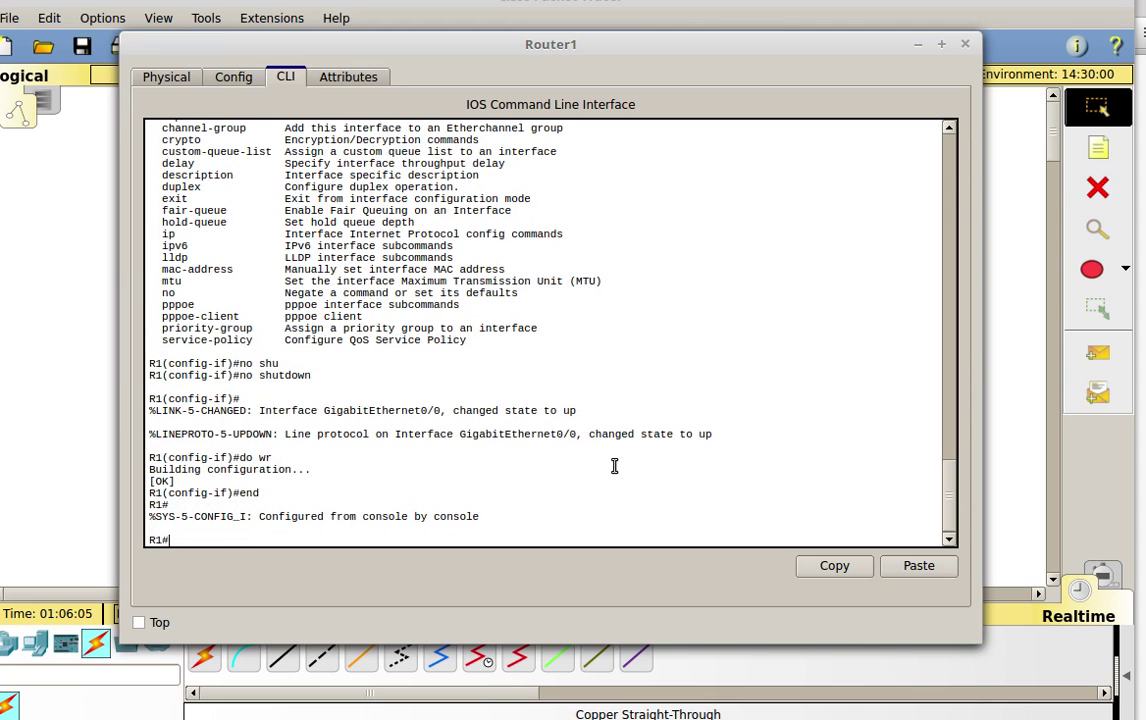
click(660, 8)
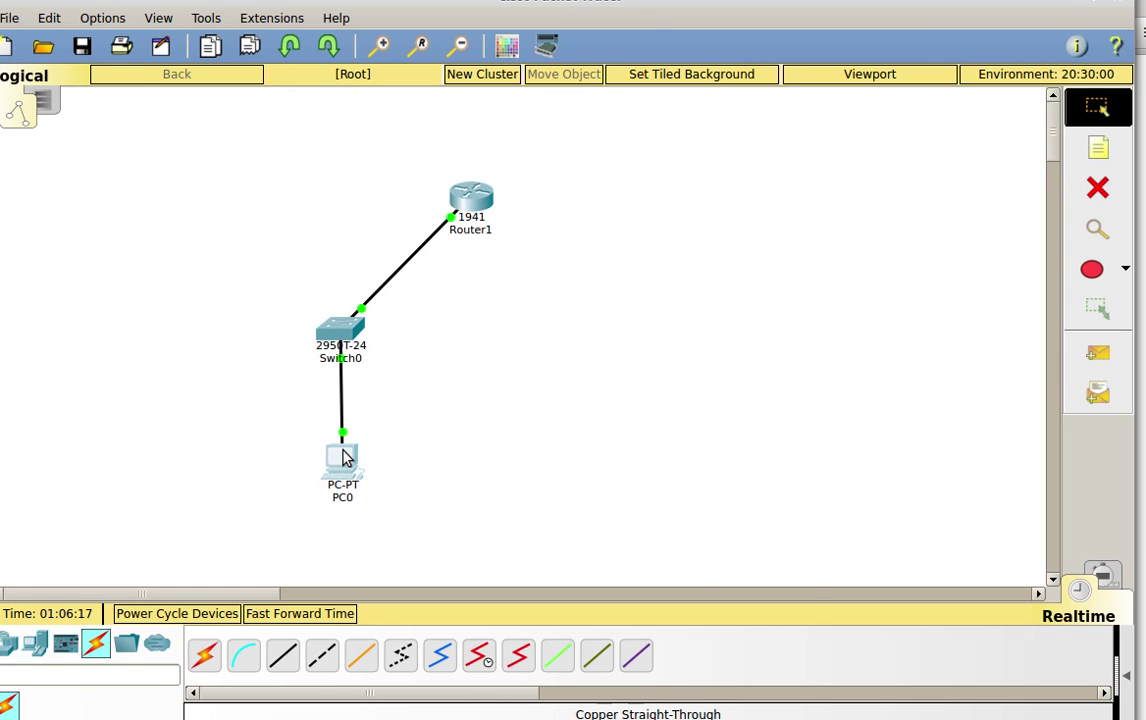
- Give PC0 the static IP address 192.168.1.10, subnet mask 255.255.255.0 and default gateway 192.168.1.1 in its IP configuration
click(343, 457)
drag(460, 131, 603, 42)
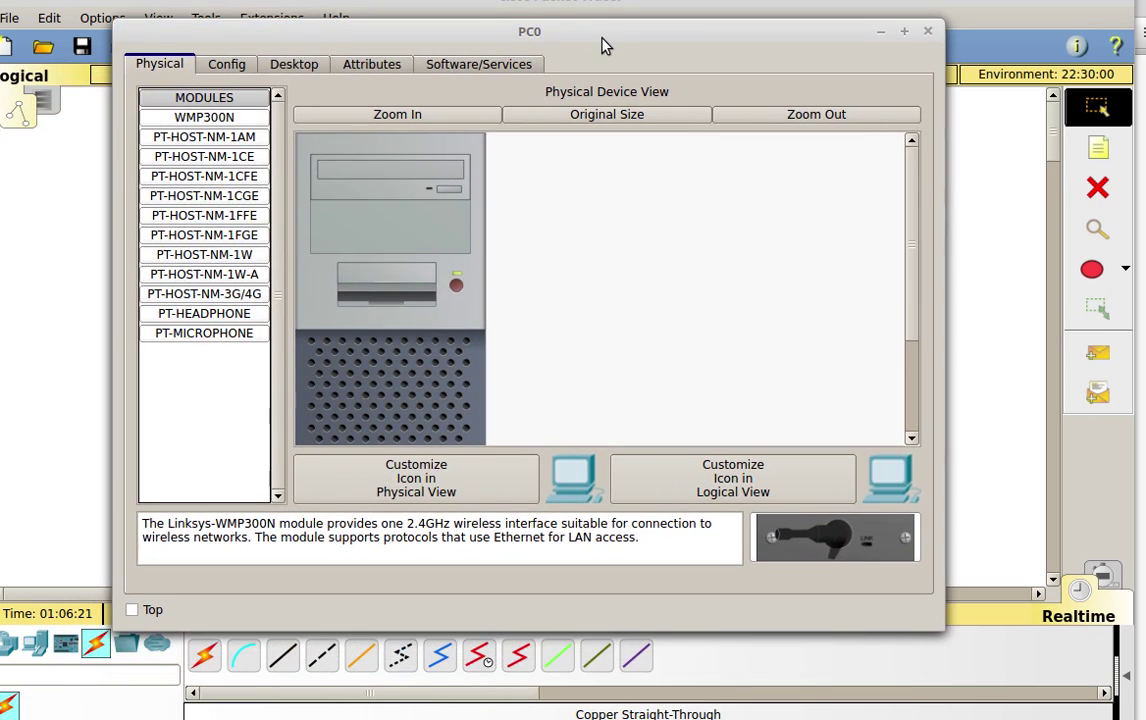
click(292, 64)
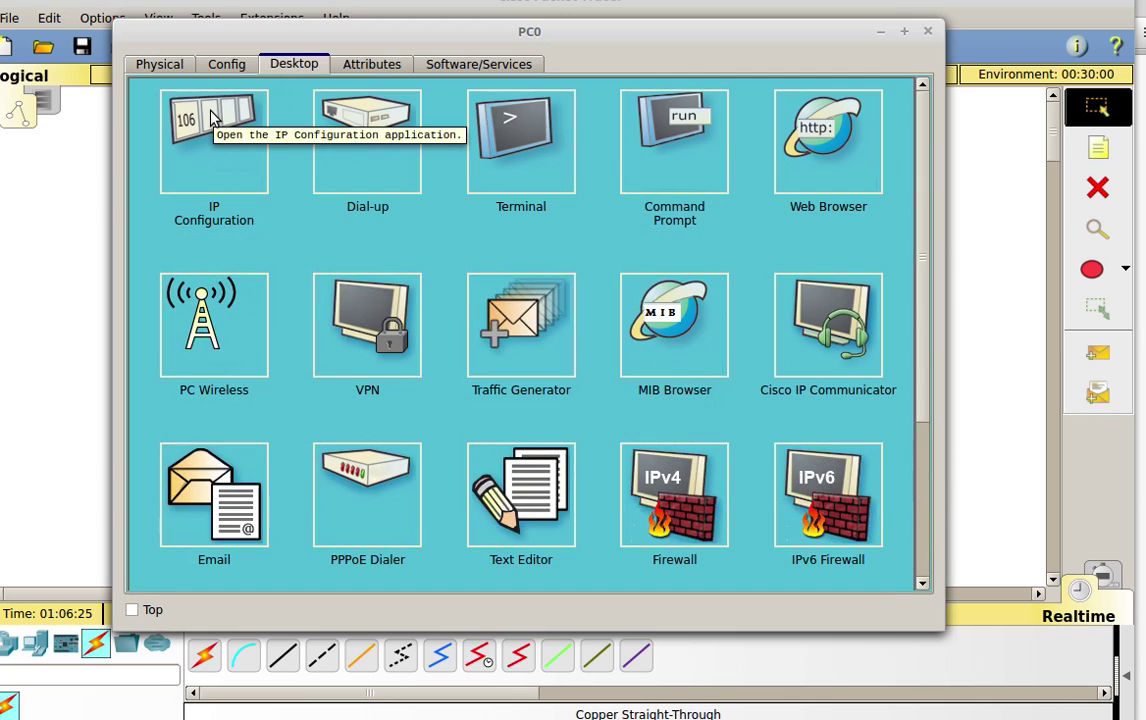
click(203, 141)
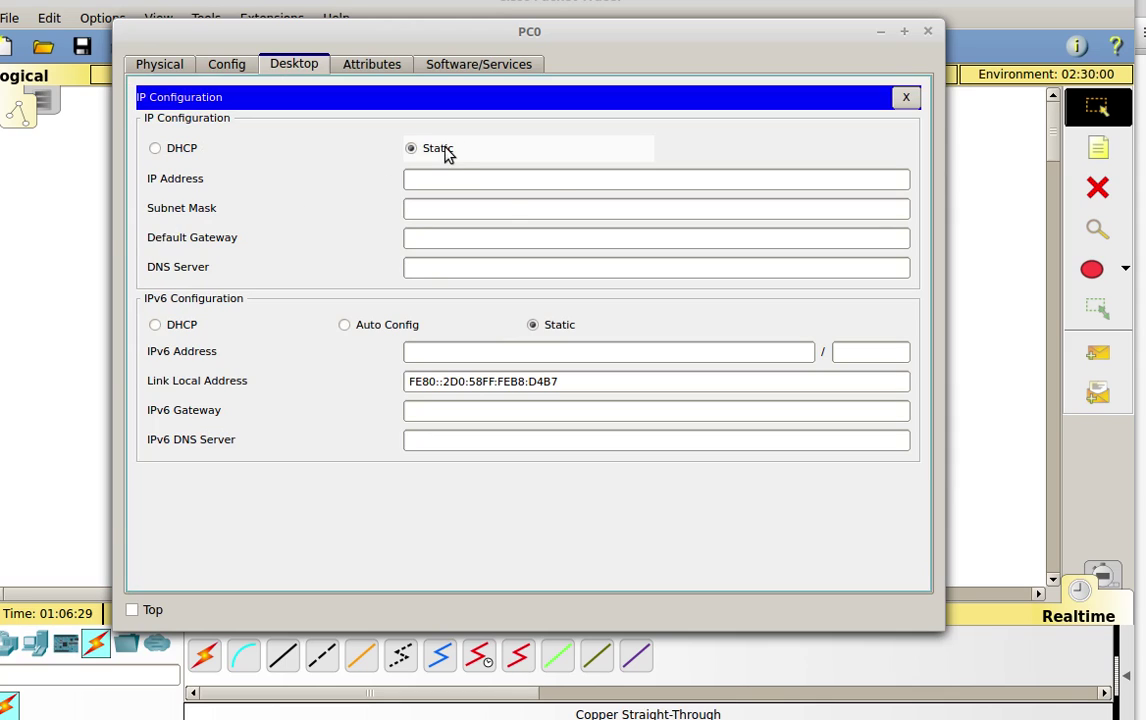
click(557, 180)
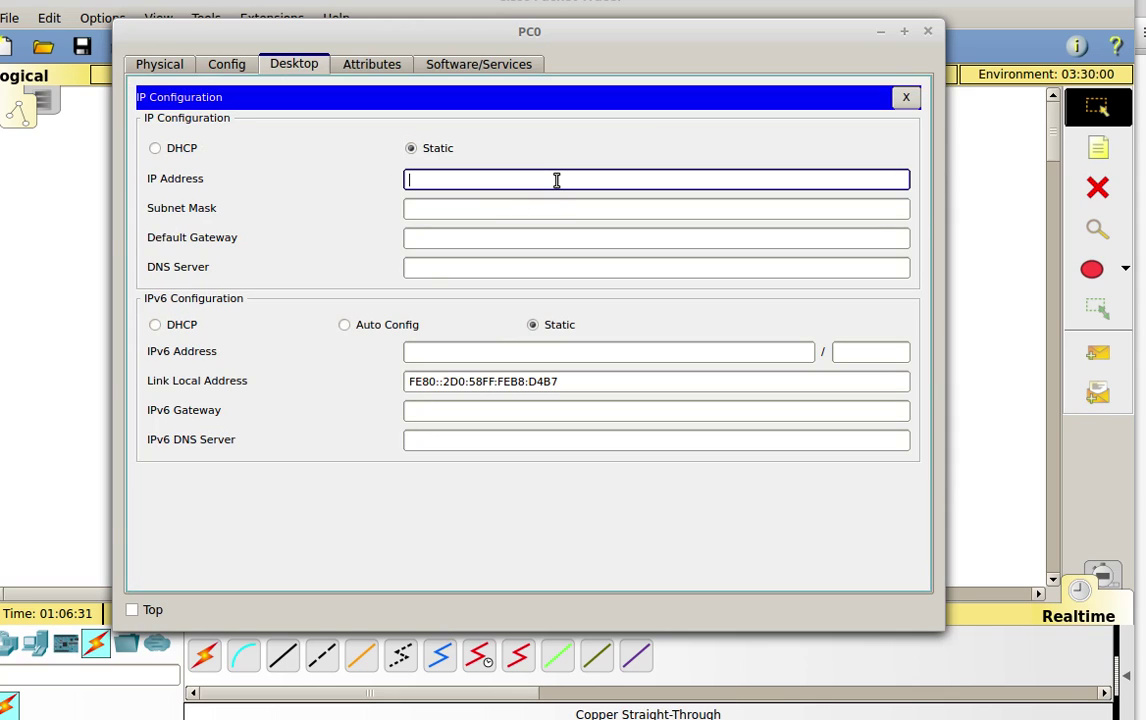
text(192.168.1.10)
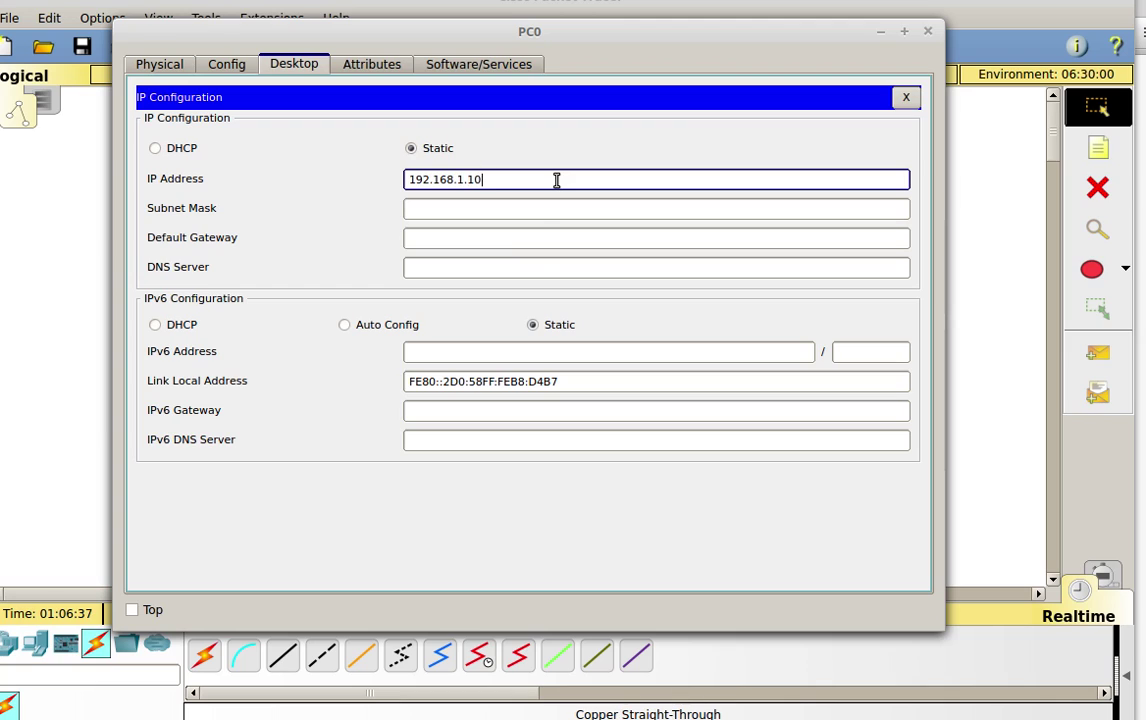
click(548, 215)
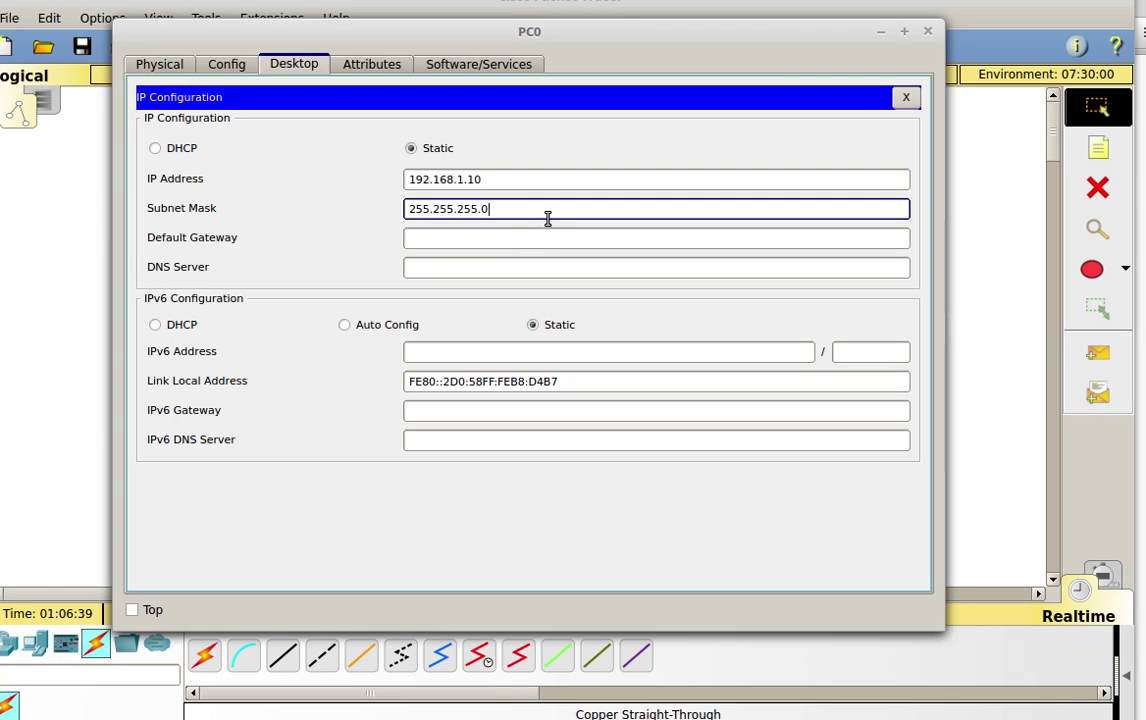
click(545, 239)
text(19)
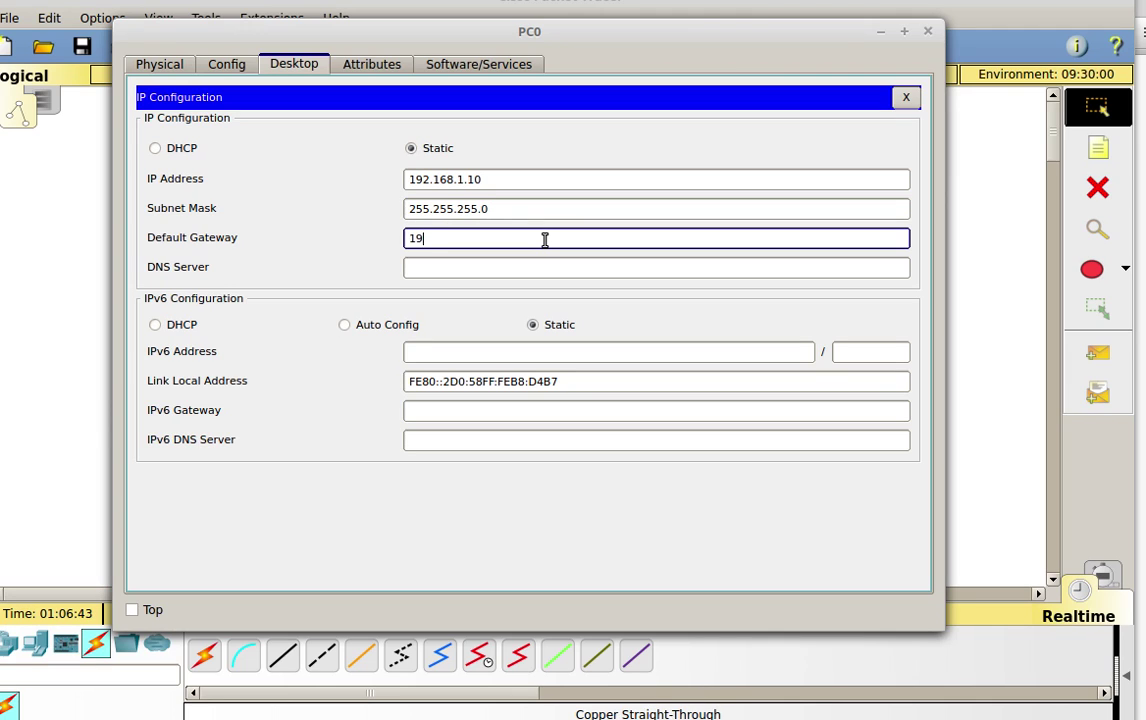
text(2.168.1.1)
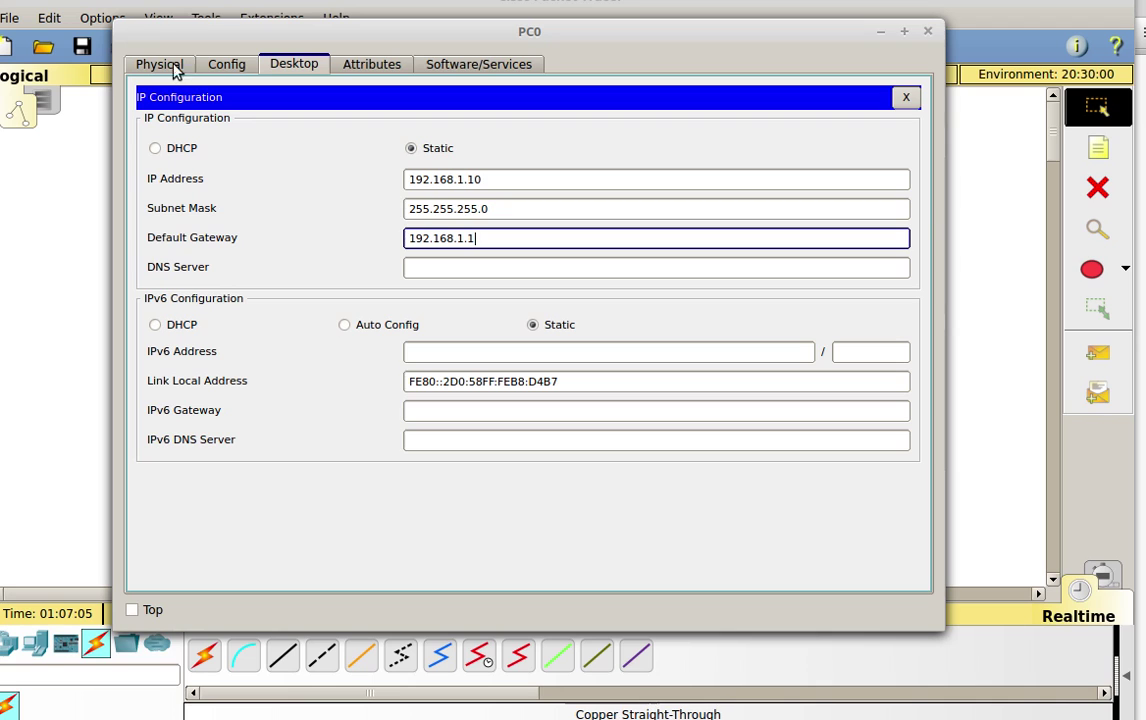
click(907, 98)
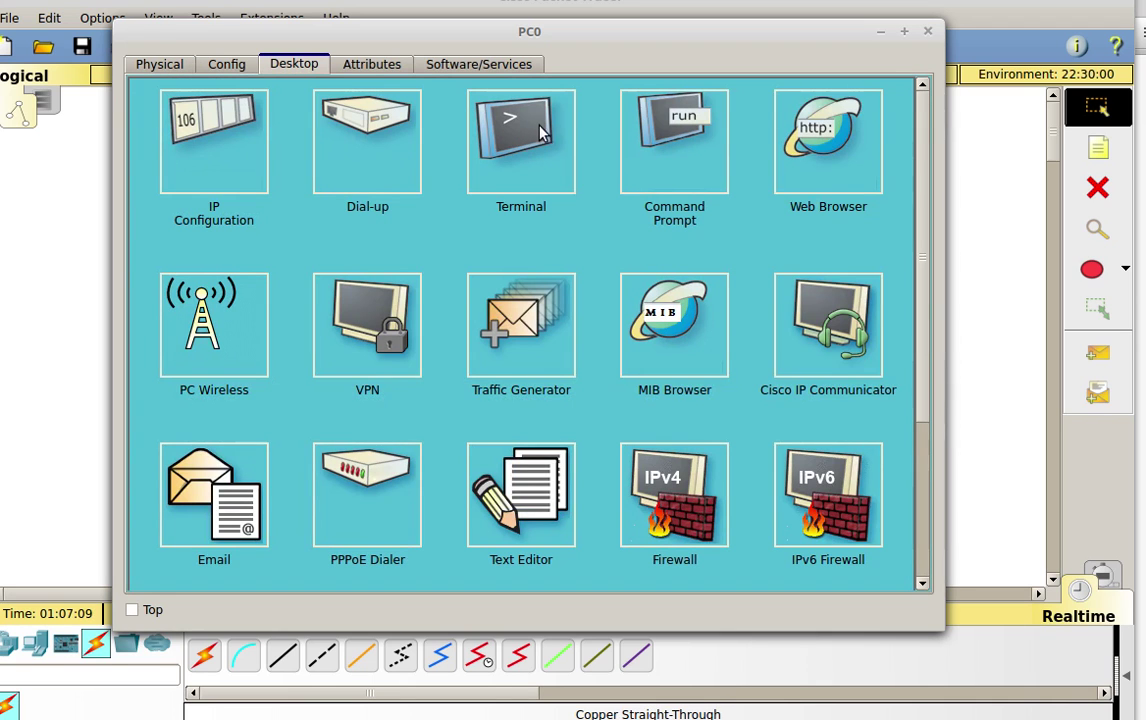
- Test connectivity from PC0's command prompt with ping 192.168.1.1, and return to the network topology
click(665, 125)
text(ping 19)
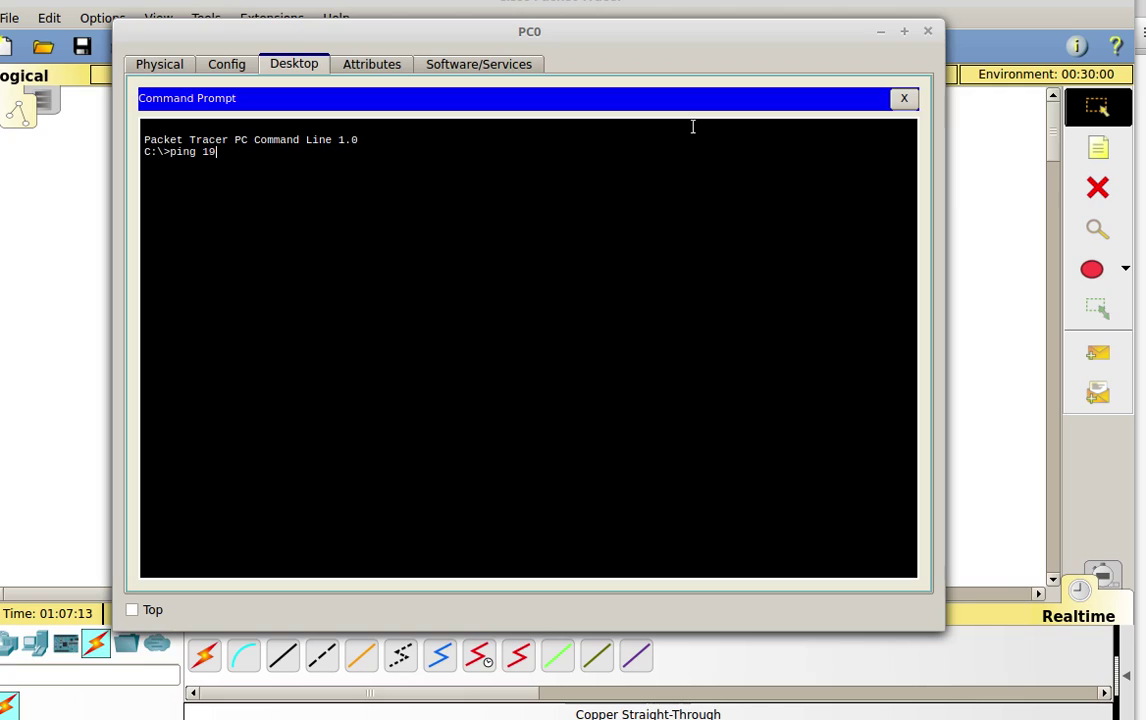
text(2.168.1.1)
key(Return)
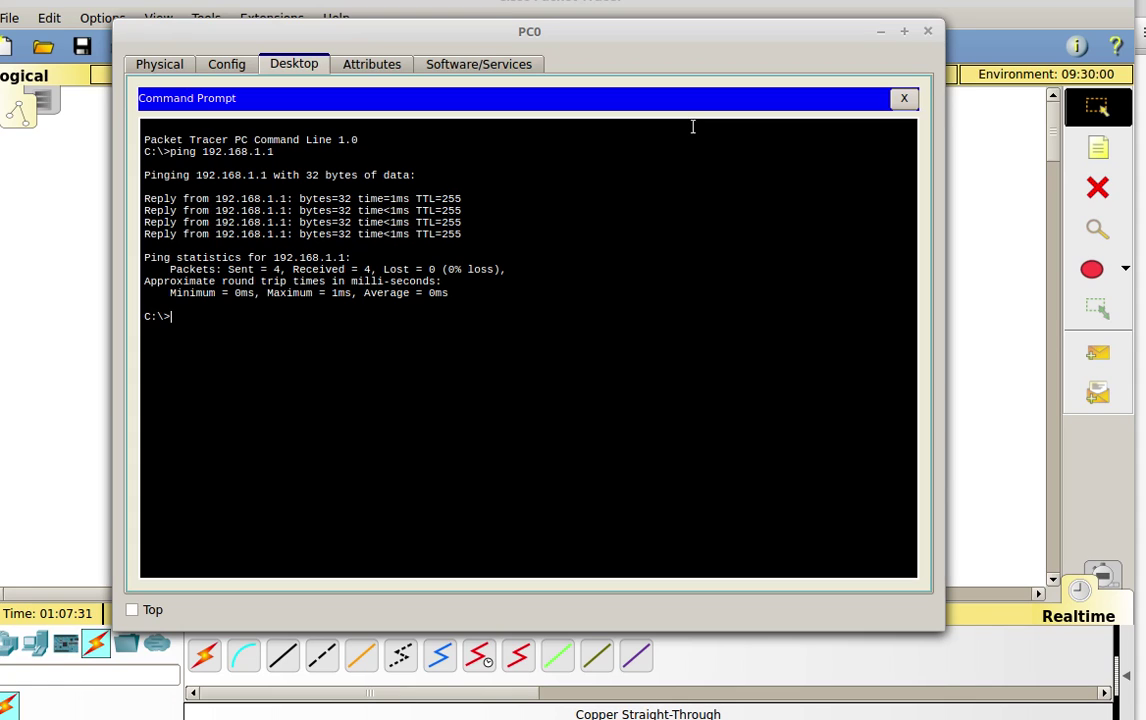
right_click(918, 28)
click(930, 37)
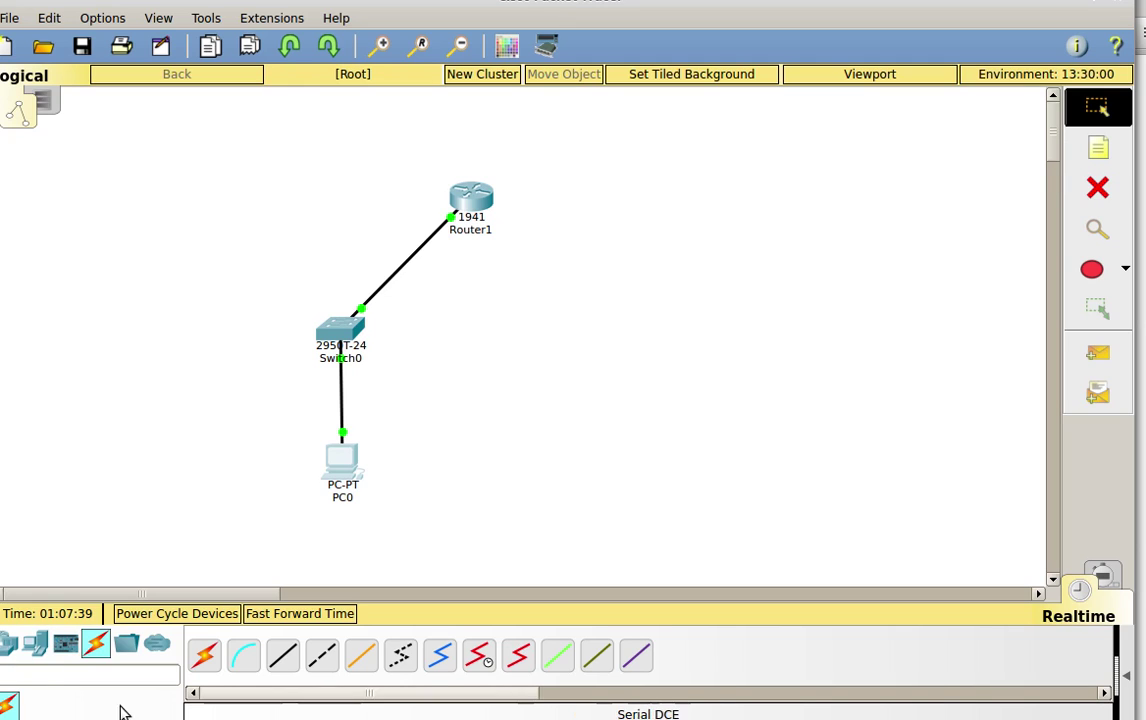
- Add a second 2950T-24 switch beside Switch0 and a generic PC below the new switch
click(8, 646)
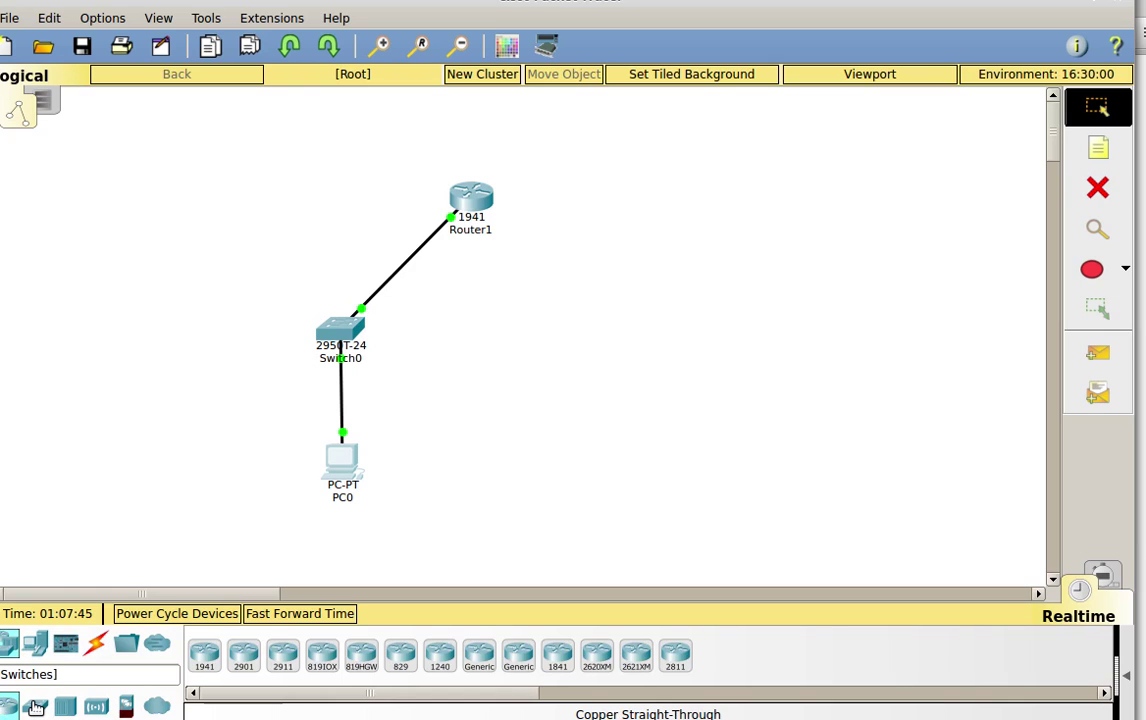
click(35, 706)
drag(479, 655, 716, 255)
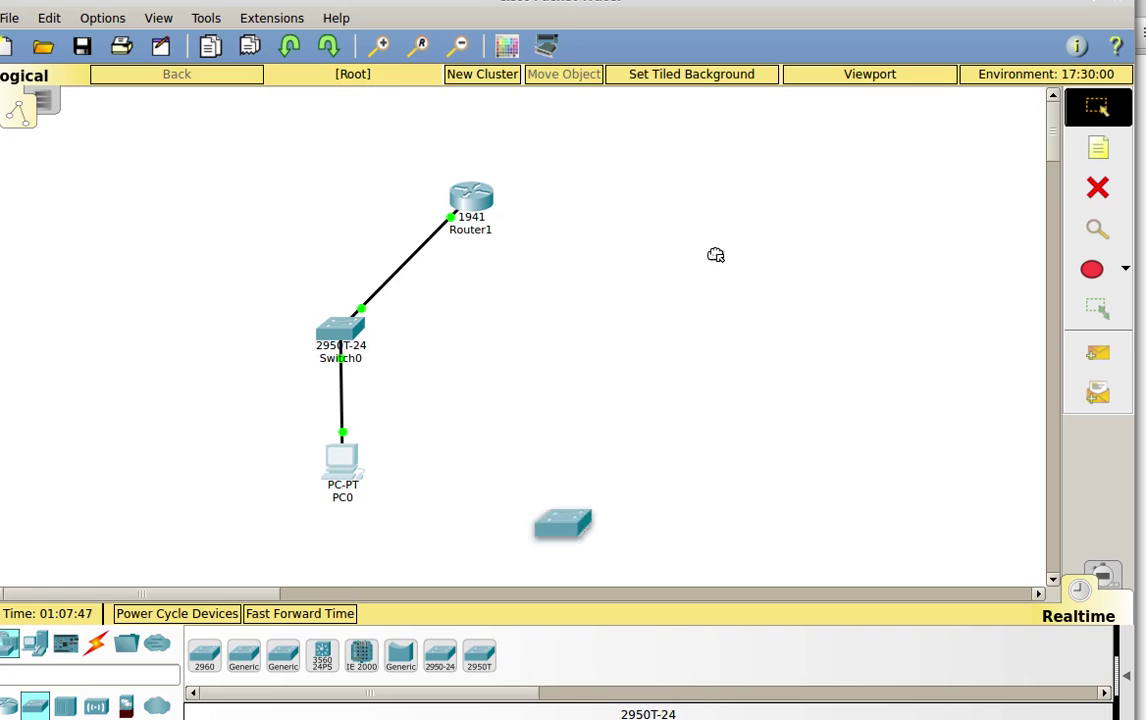
click(555, 328)
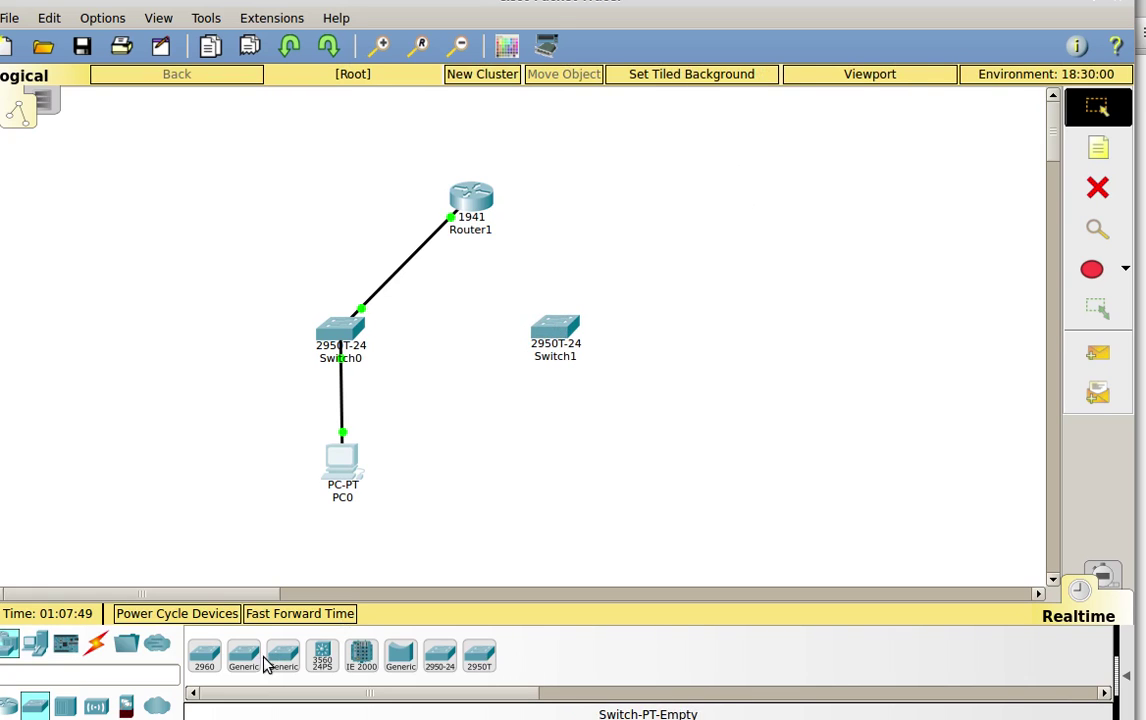
click(35, 643)
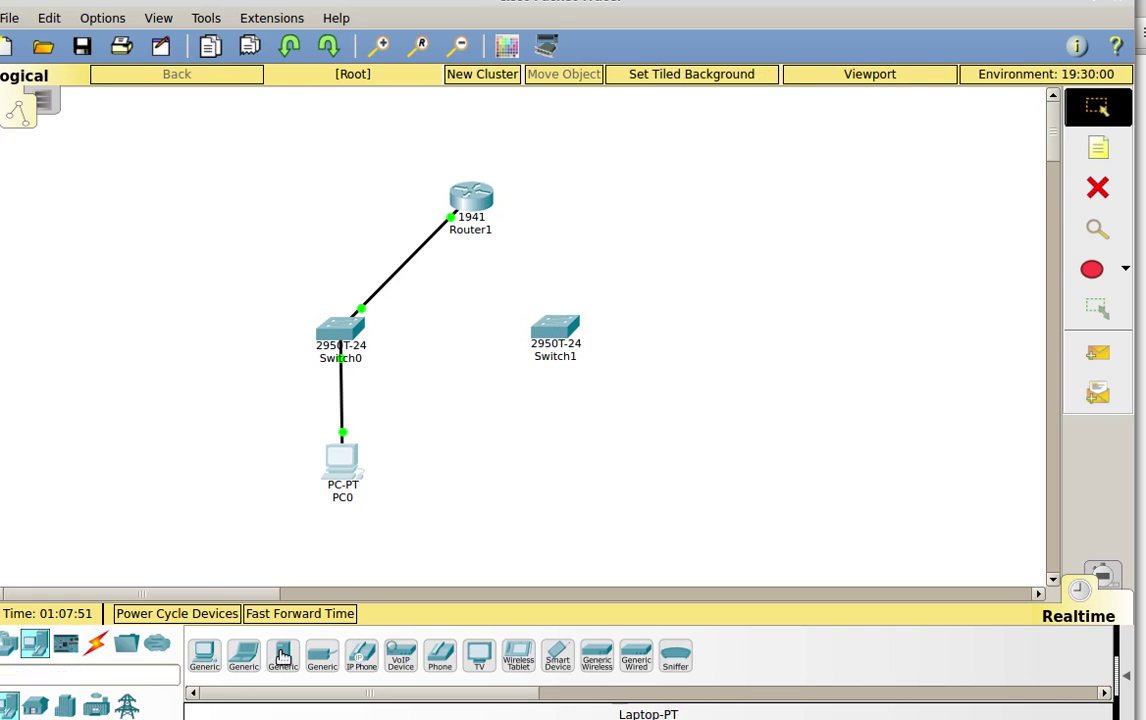
drag(204, 655, 561, 465)
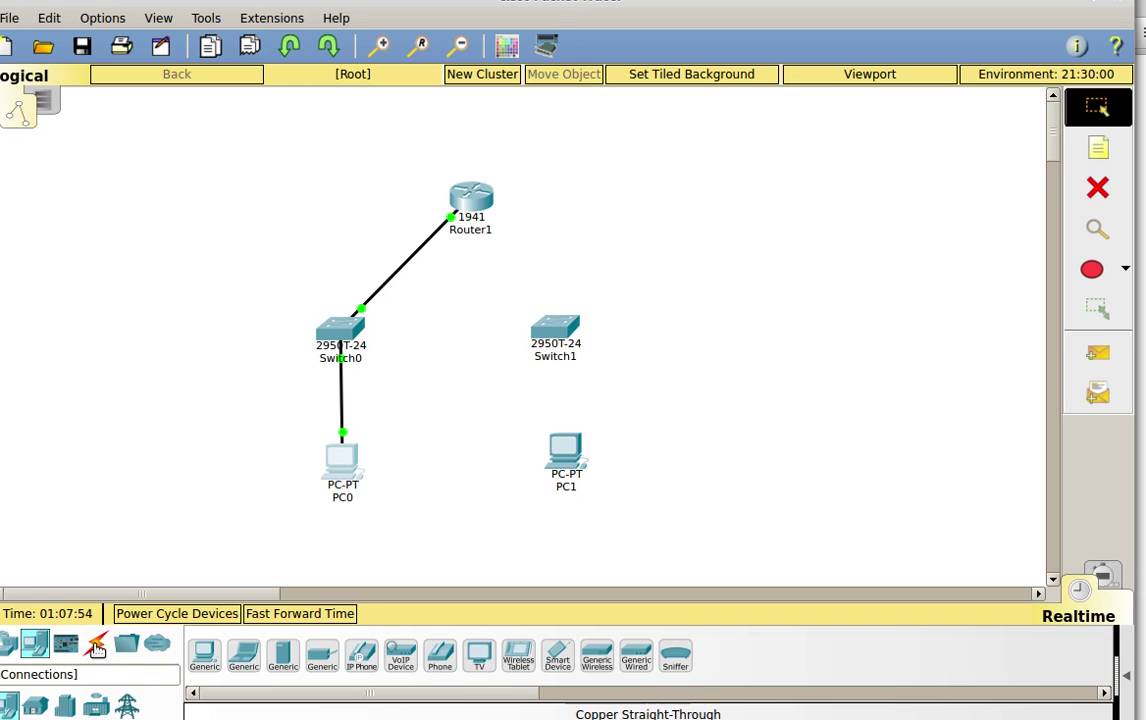
- Connect PC1 to Switch1's FastEthernet0/1 with a copper straight-through cable and align PC1 directly below the switch
click(96, 648)
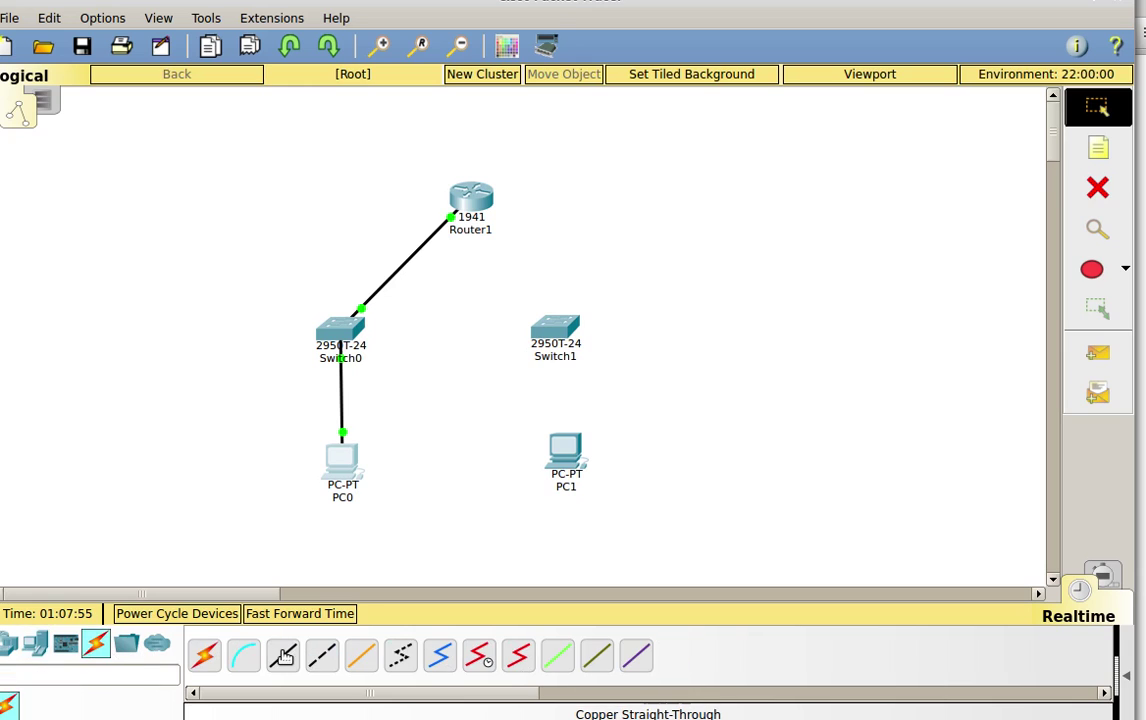
click(561, 452)
click(580, 518)
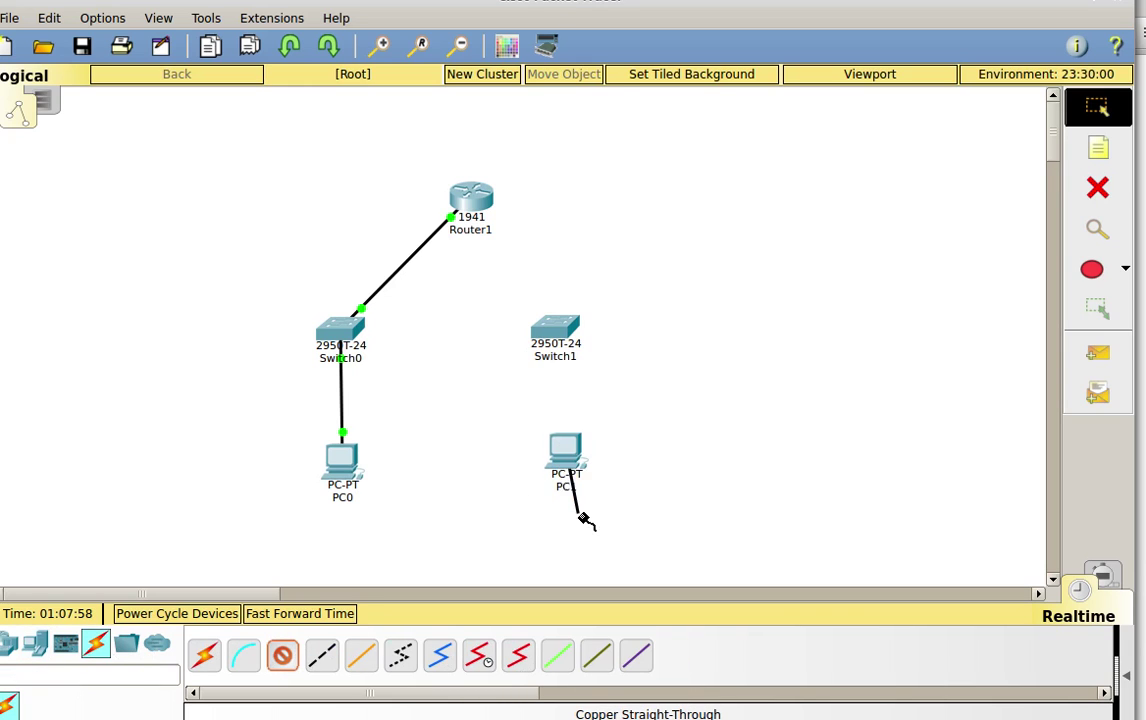
click(553, 328)
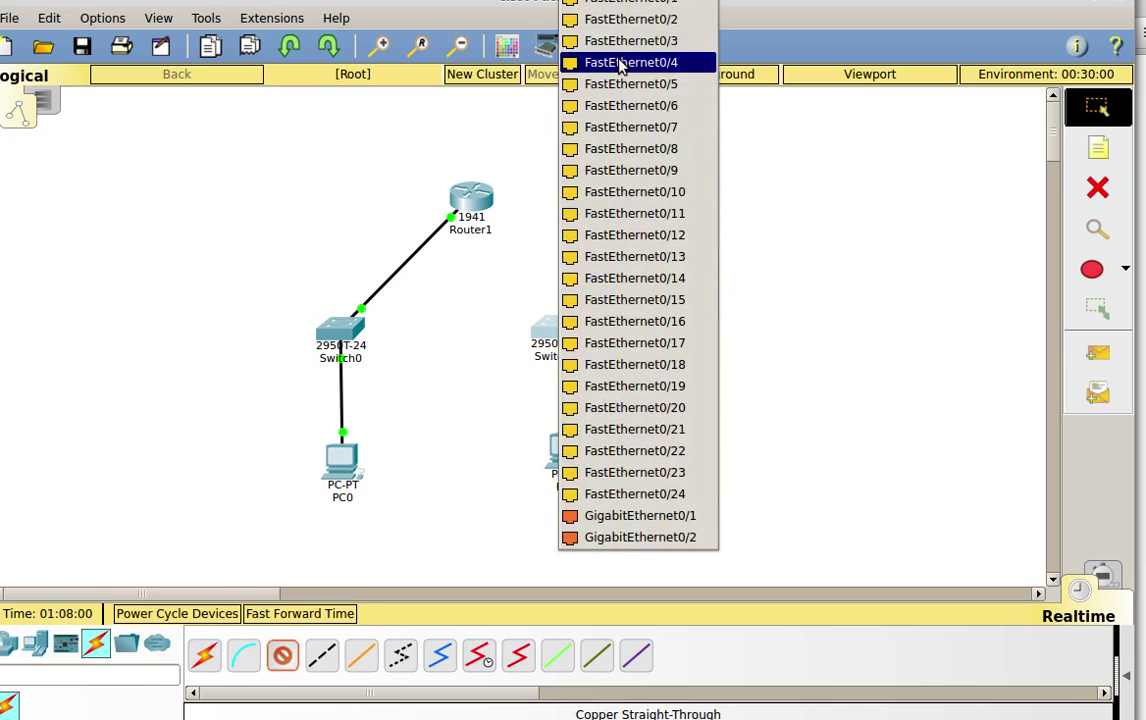
click(632, 8)
mouse_move(565, 452)
mouse_down()
mouse_move(555, 476)
mouse_move(556, 460)
mouse_up()
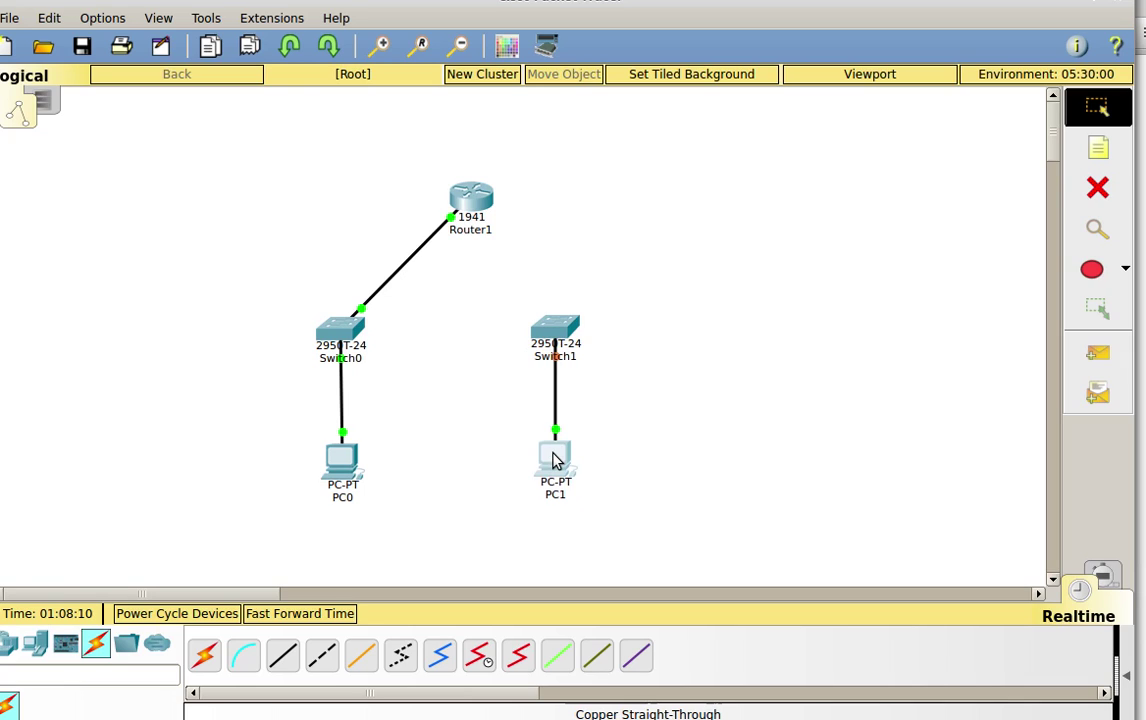
- Connect Switch1's GigabitEthernet0/1 to Router1's GigabitEthernet0/1 with a copper straight-through cable, and shift Switch1 and PC1 farther from Switch0 and PC0
click(282, 655)
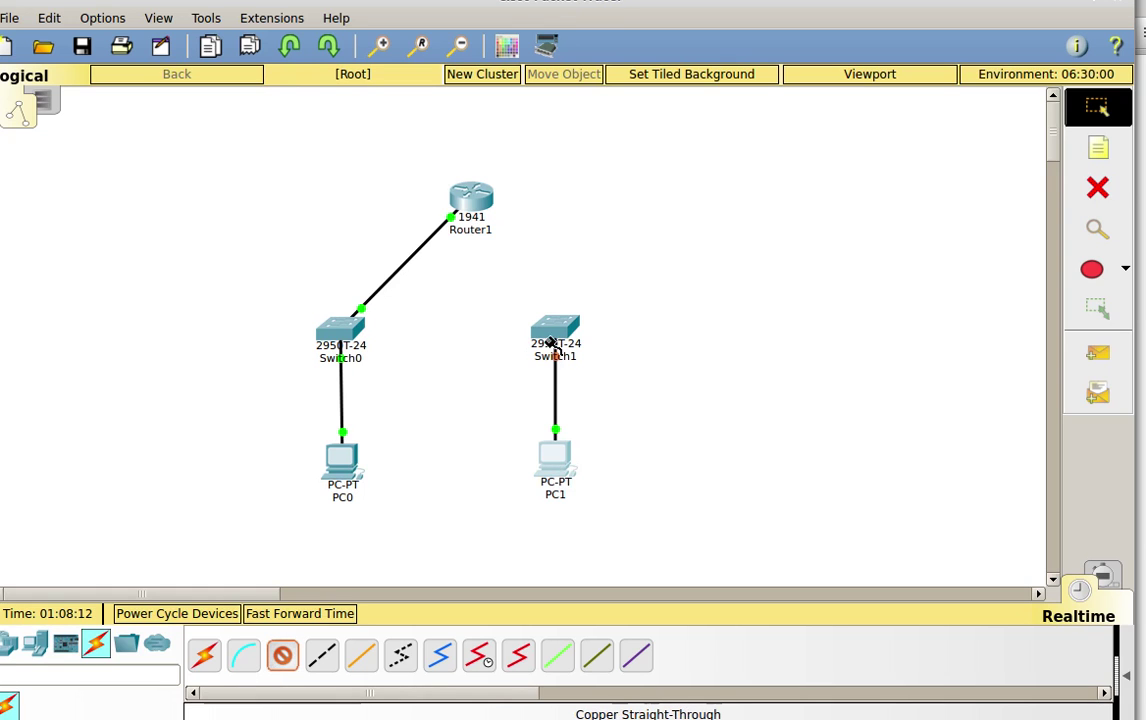
click(557, 324)
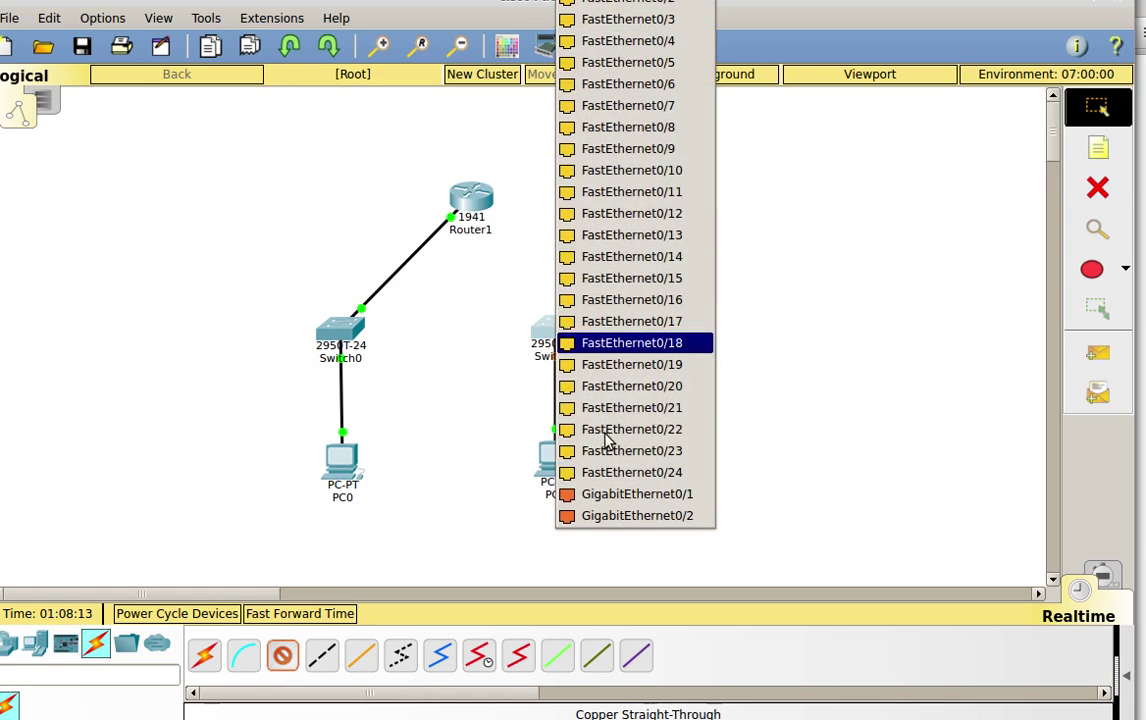
click(627, 494)
click(482, 205)
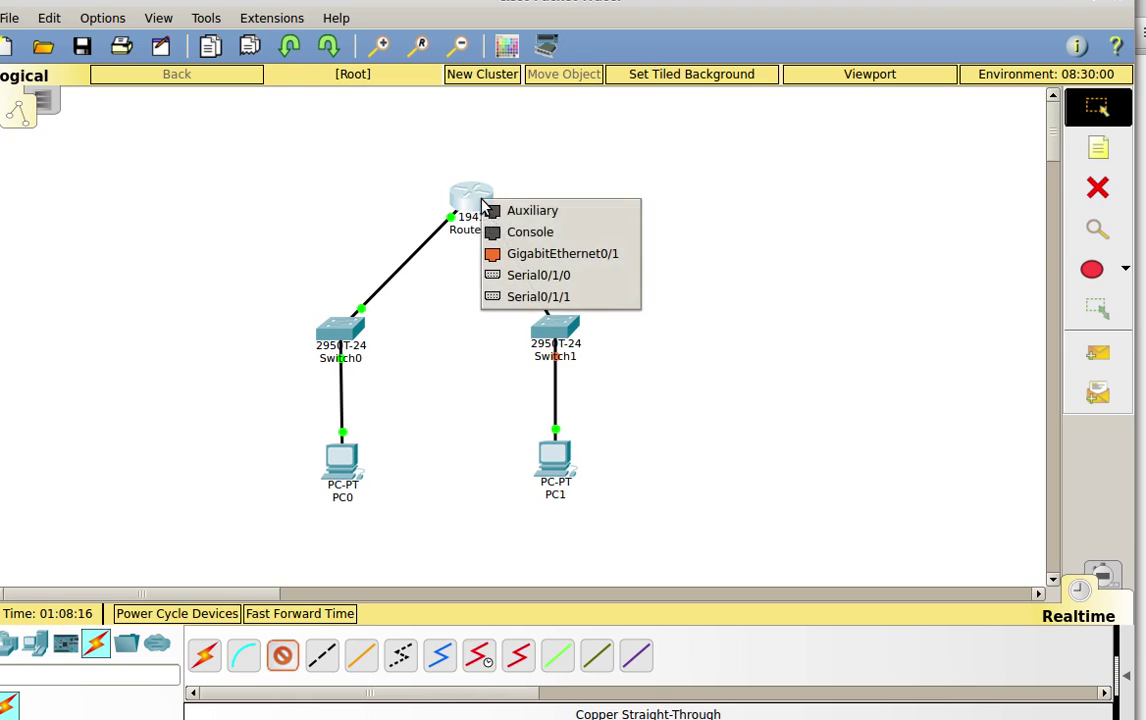
click(522, 256)
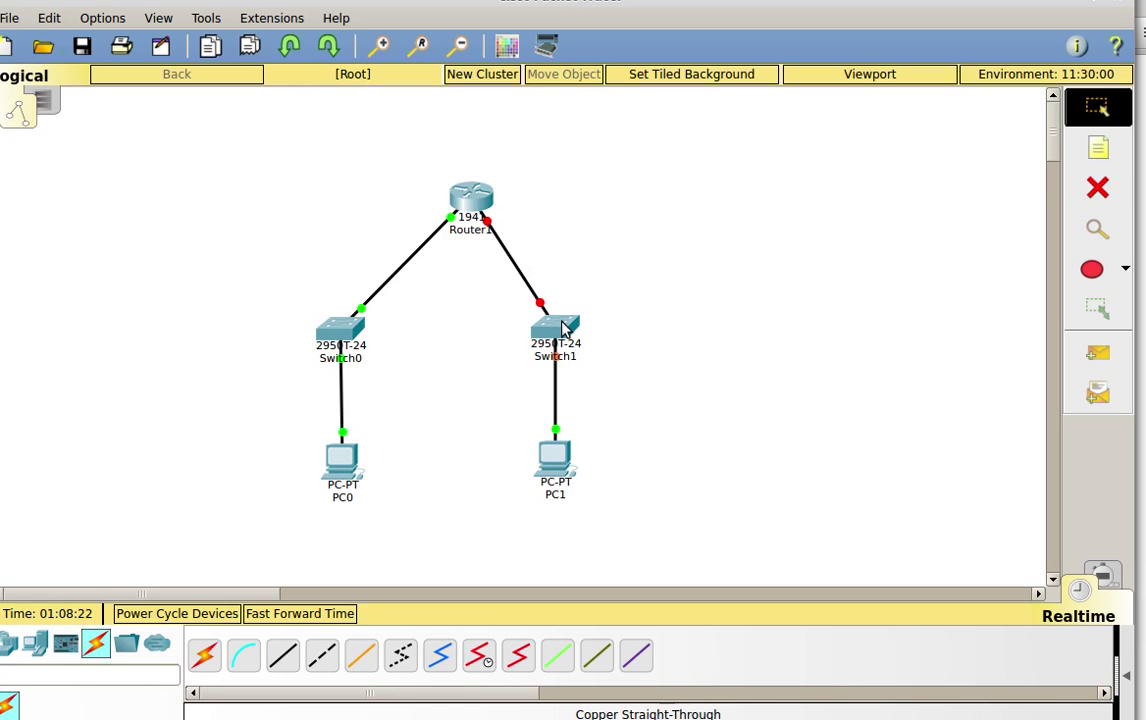
drag(545, 328, 575, 326)
drag(558, 463, 591, 463)
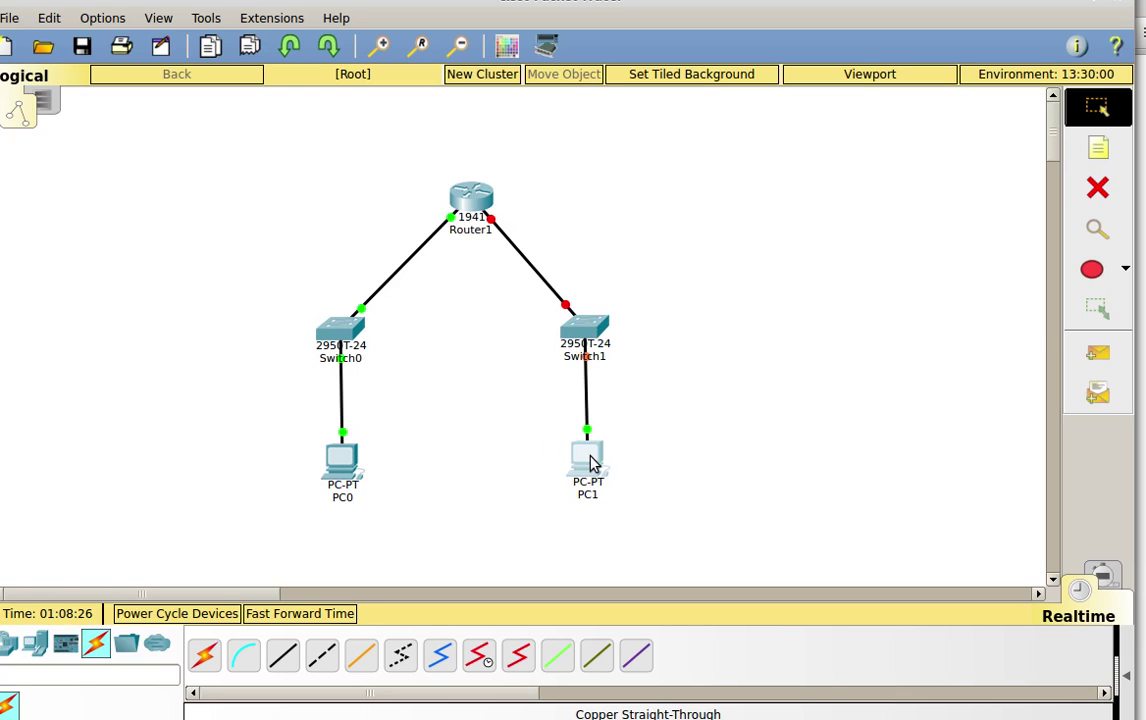
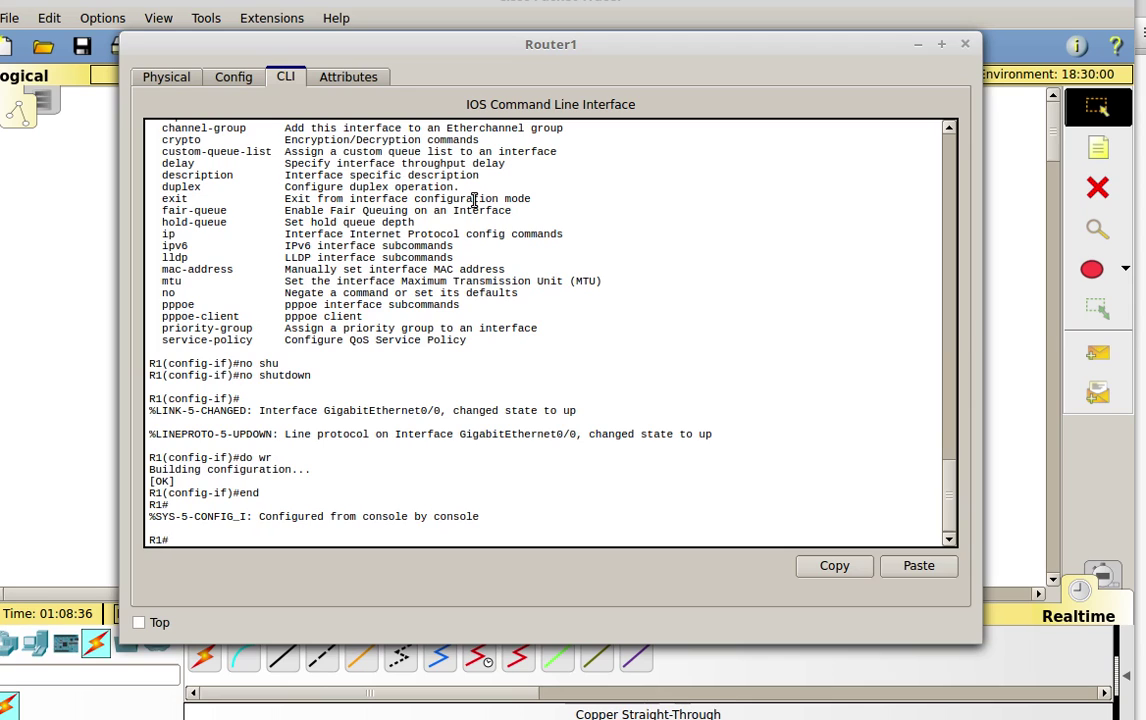
- Enter Router1's global configuration mode with config t and select the interface with interface gigabitEthernet 0/1
text(confi gt)
key(BackSpace)
key(BackSpace)
key(BackSpace)
text(g t)
key(Return)
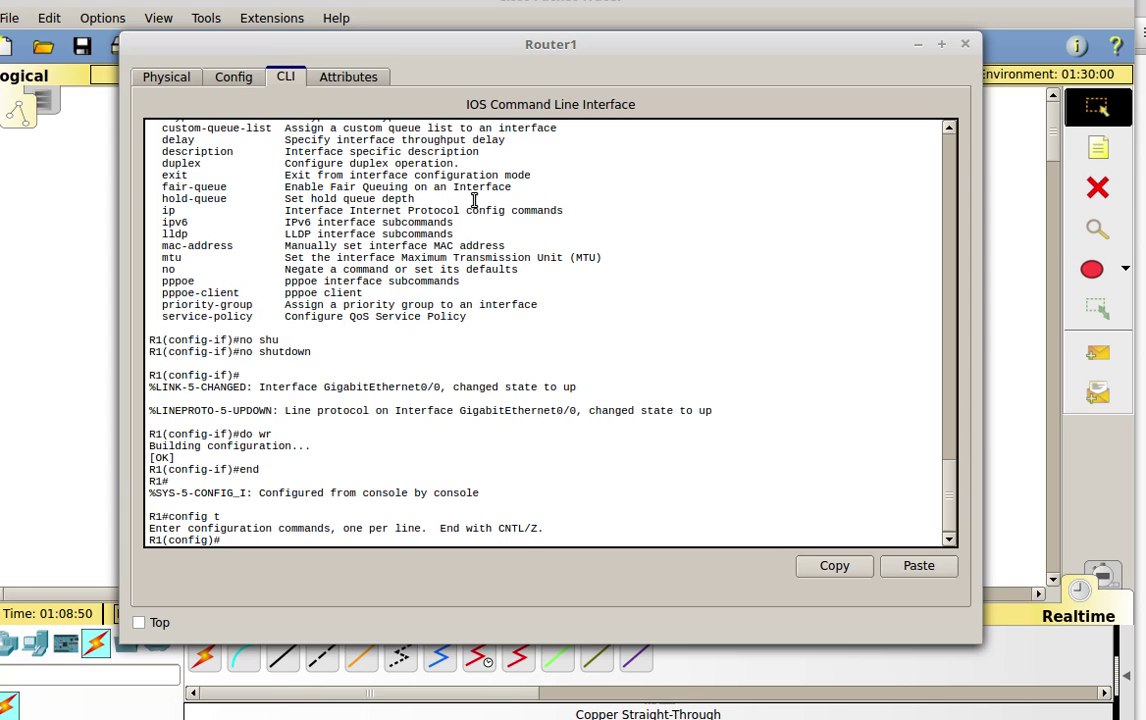
key(Up)
key(Up)
key(Up)
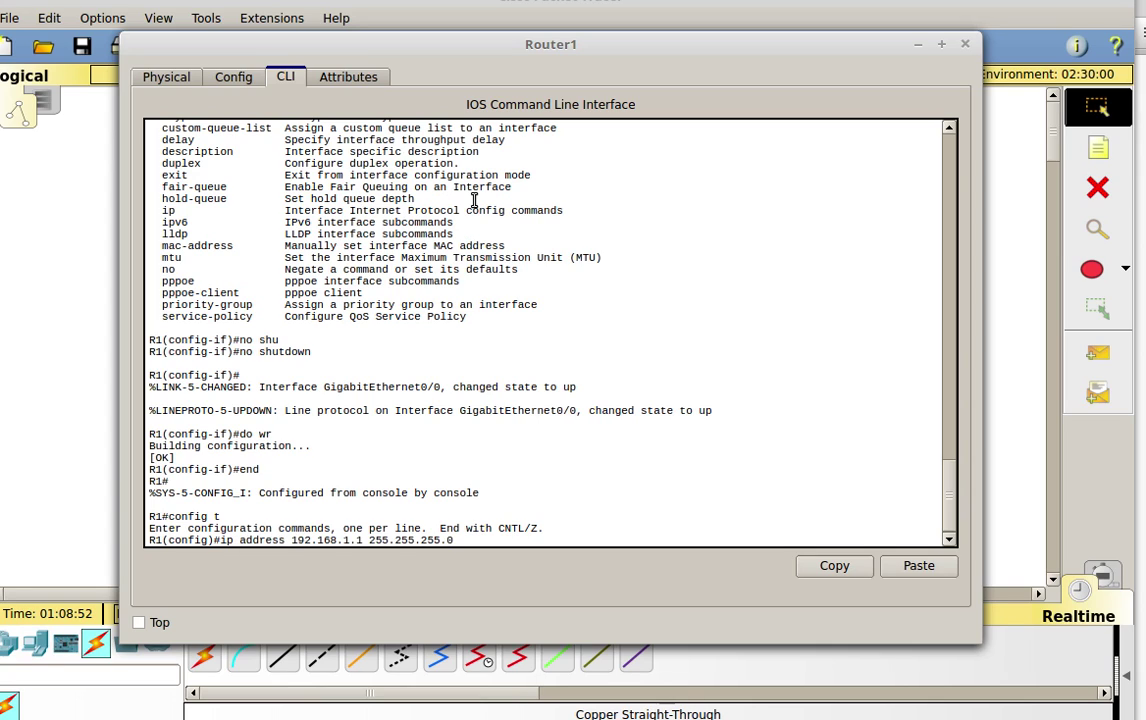
key(Up)
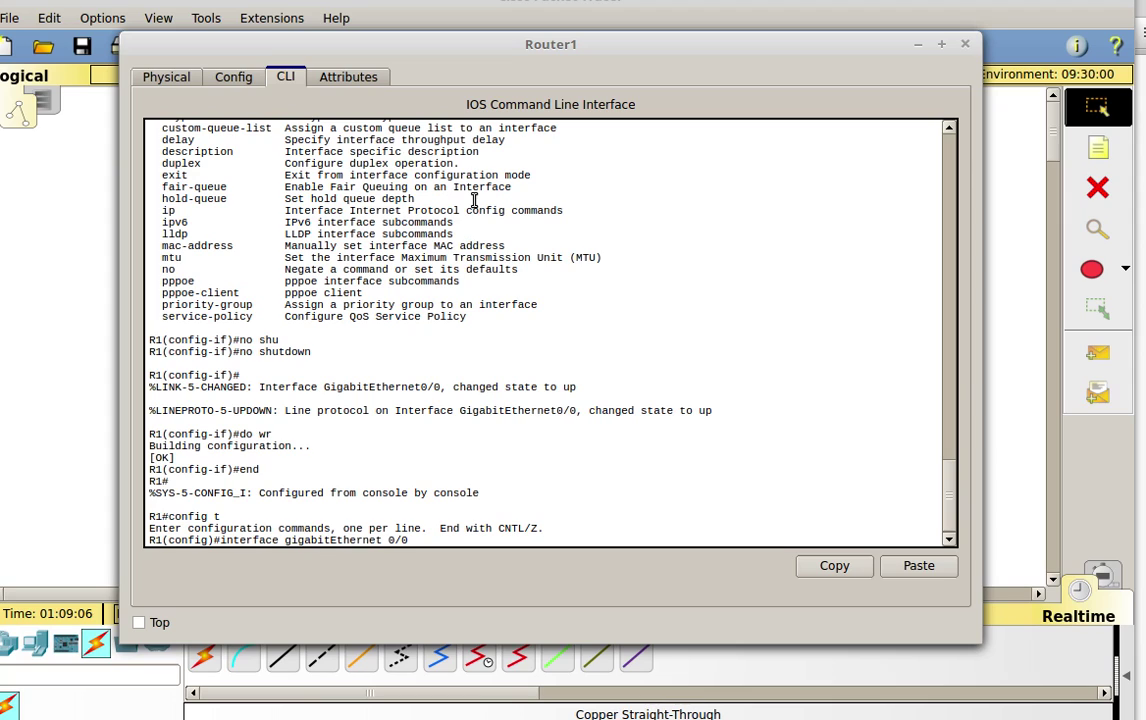
key(BackSpace)
text(1)
key(Return)
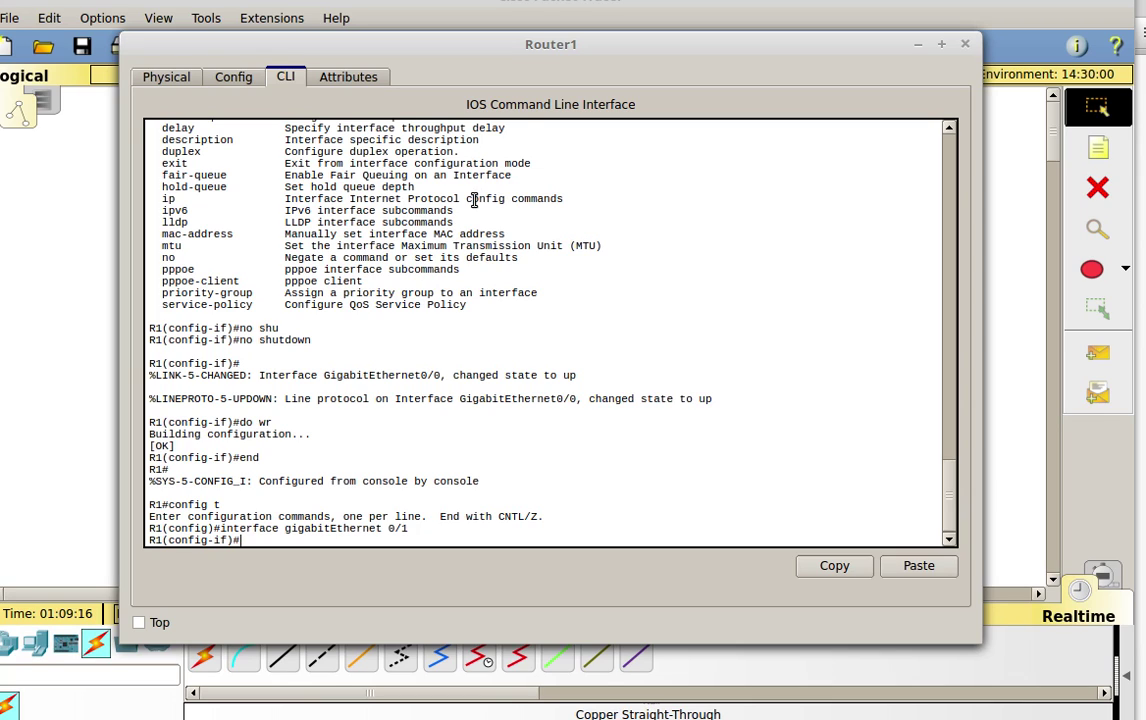
- Assign IP address 192.168.2.1 with subnet mask 255.255.255.0 to the router's GigabitEthernet0/1
key(Up)
key(Up)
key(Up)
key(Up)
key(Up)
key(Up)
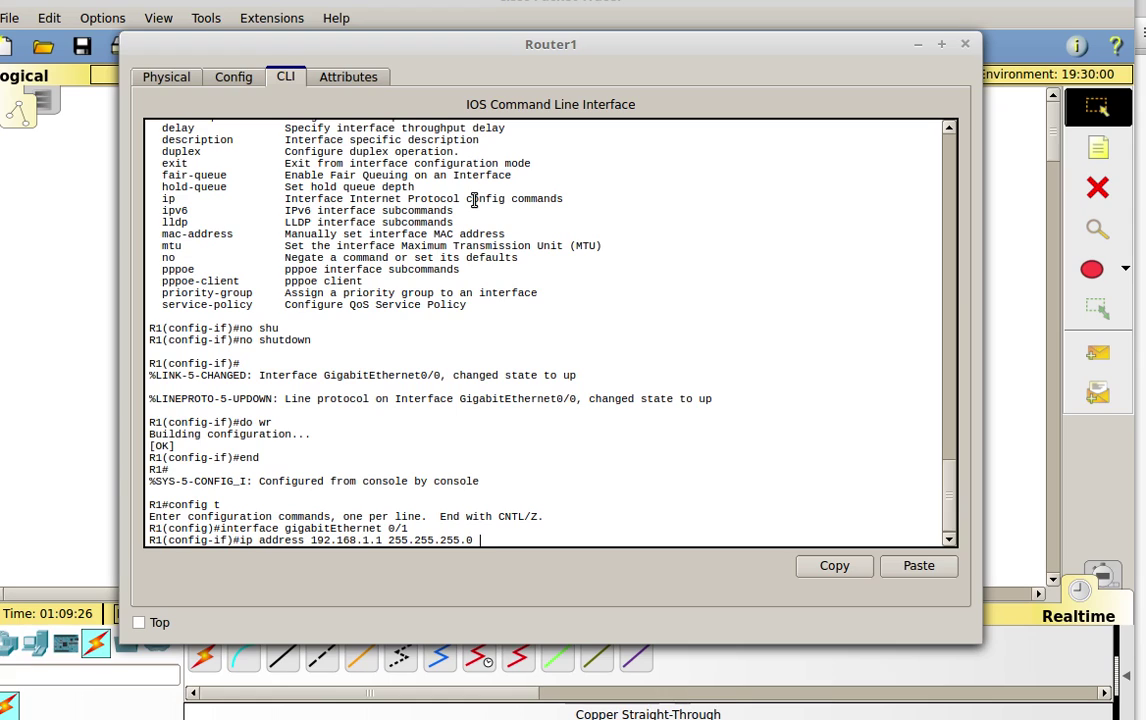
key(Left)
key(Left)
key(Left)
key(Left)
key(Left)
key(Left)
key(Left)
key(Left)
key(Left)
key(Left)
key(Left)
key(Left)
key(Left)
key(Left)
key(Left)
key(Left)
key(BackSpace)
text(2)
key(Return)
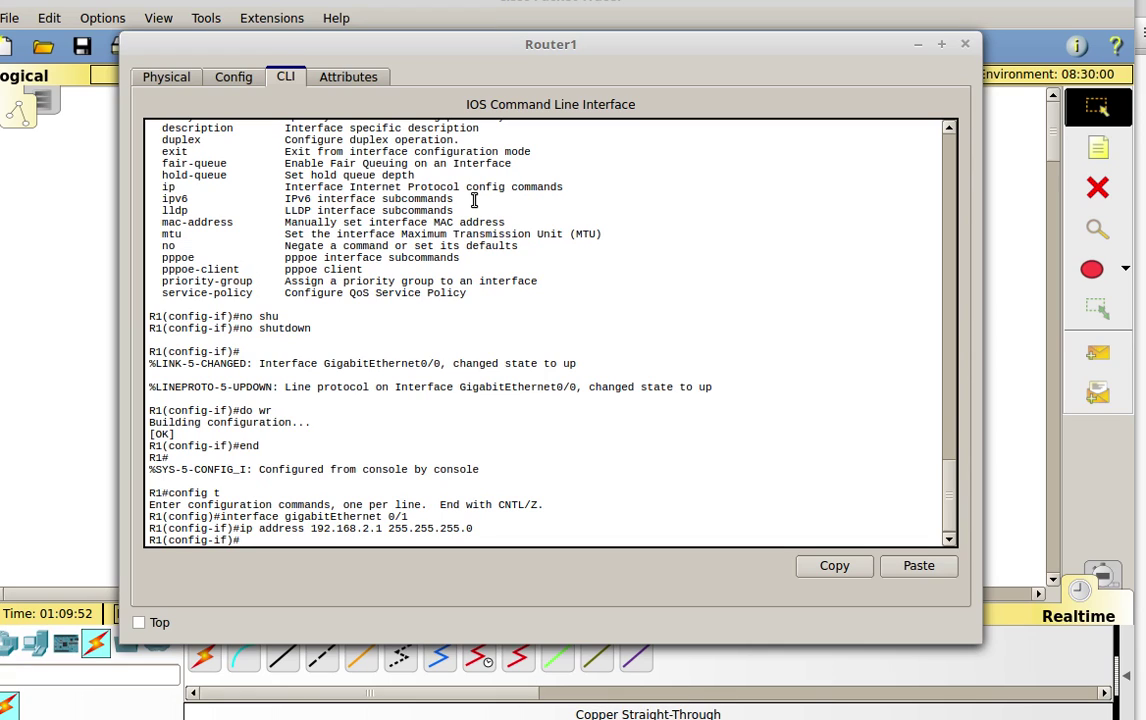
- Enable GigabitEthernet0/1 with no shutdown and check its link to Switch1 in the topology
key(Up)
key(Up)
key(Up)
key(Up)
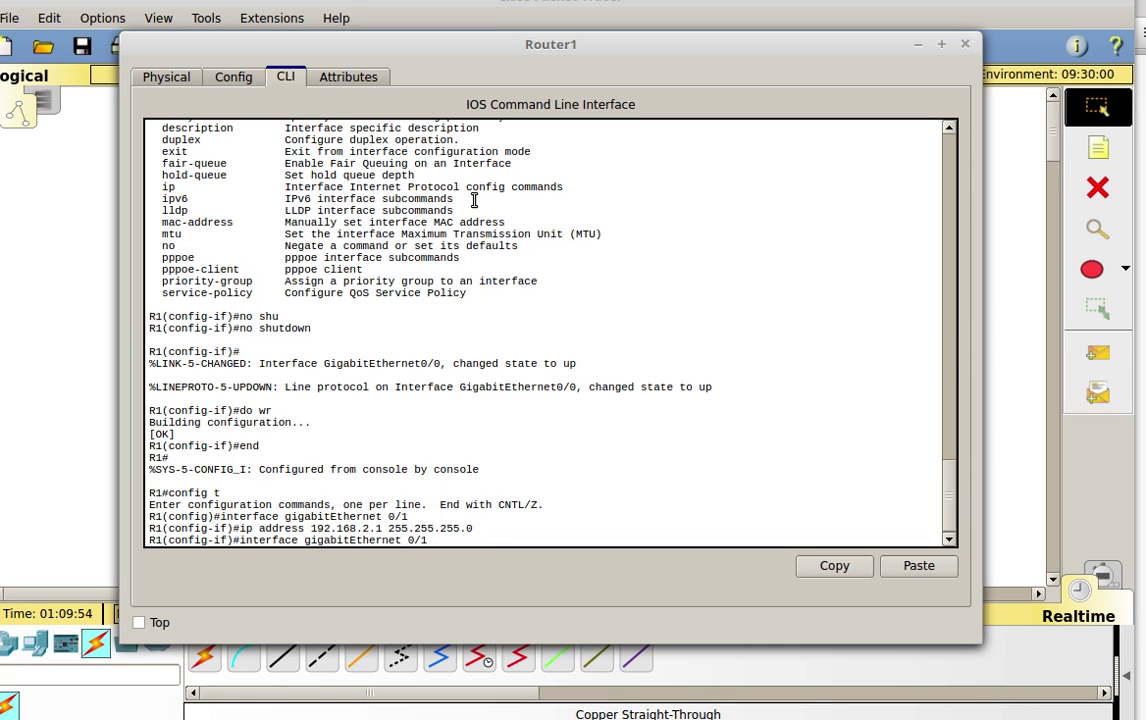
key(Up)
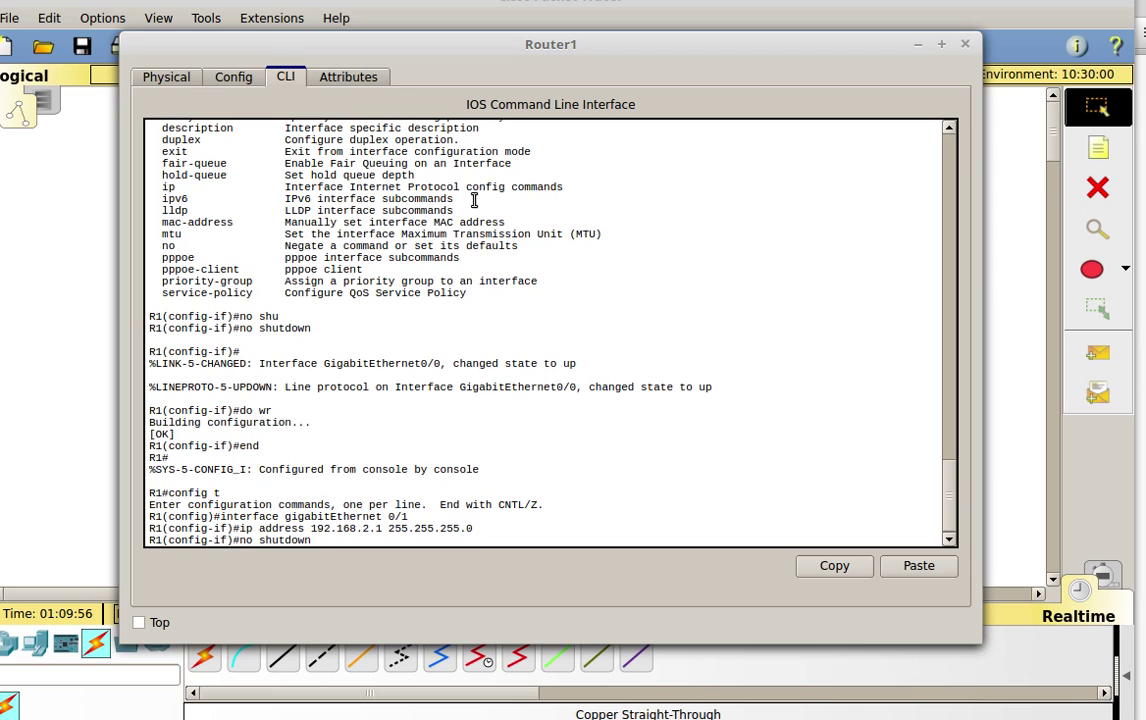
key(Return)
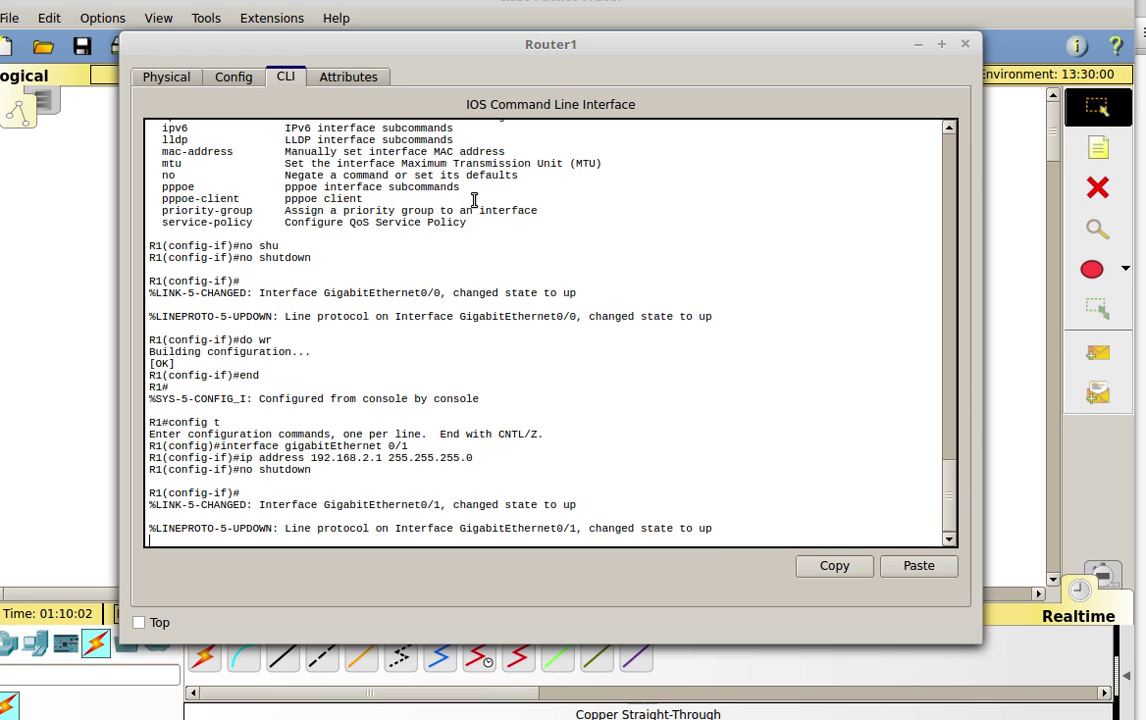
right_click(400, 8)
click(760, 307)
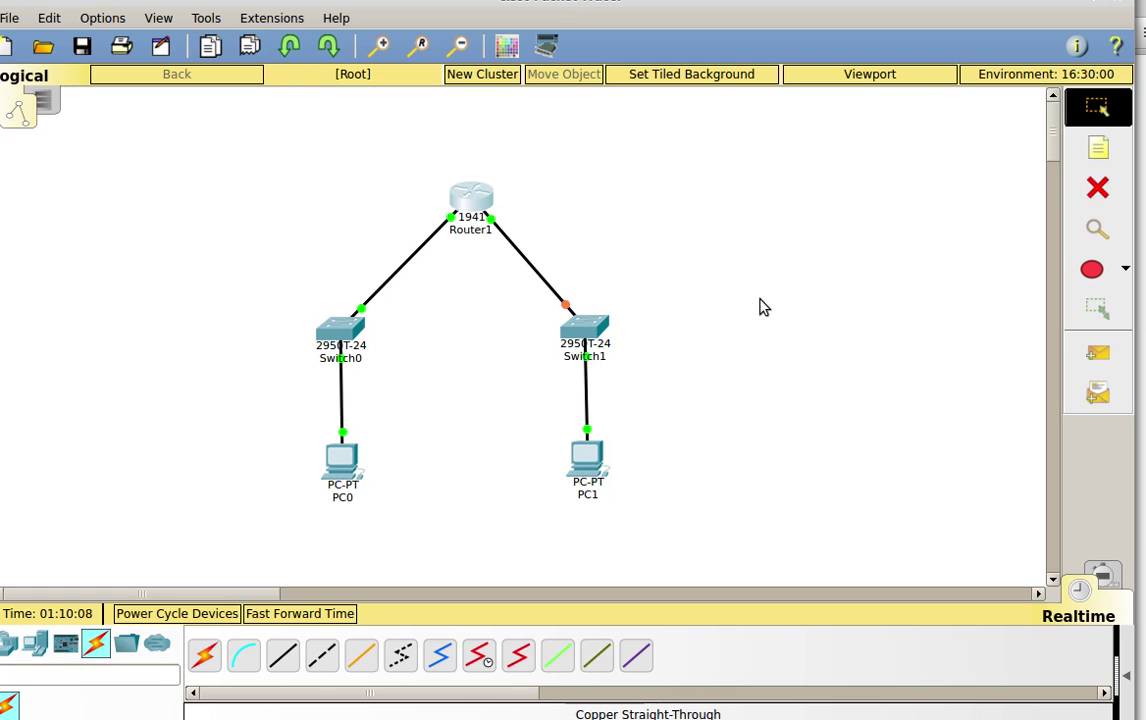
- Save Router1's configuration with do wr and leave configuration mode with end
click(479, 196)
key(Return)
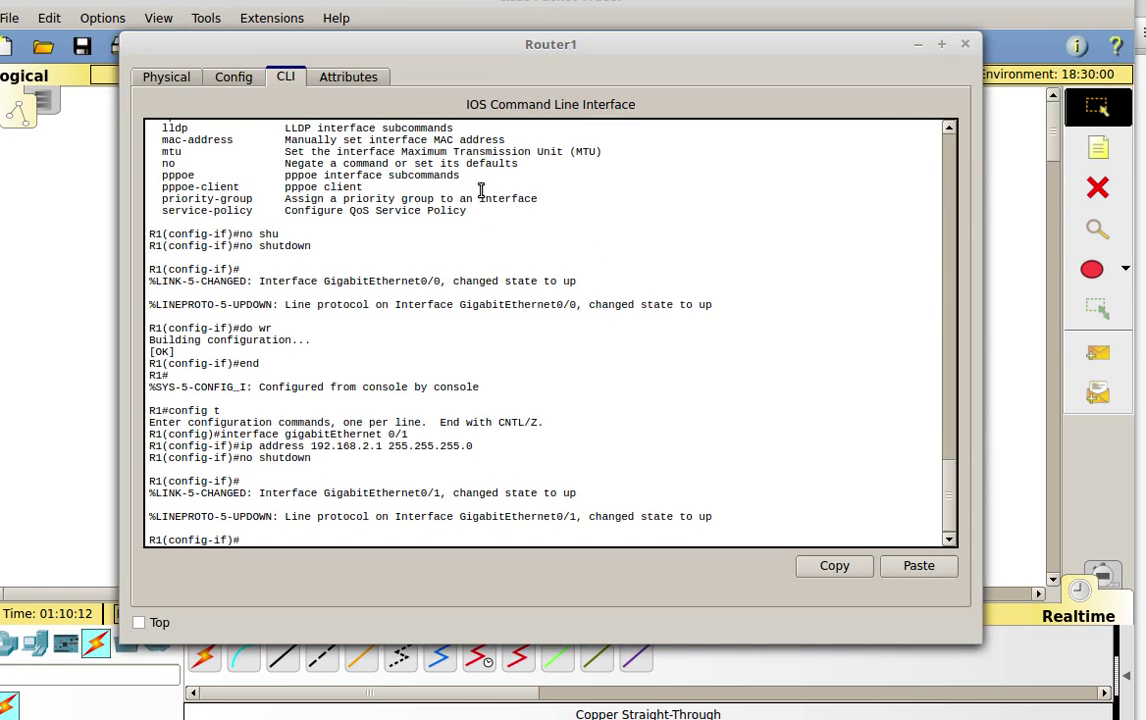
text(do wr)
key(Return)
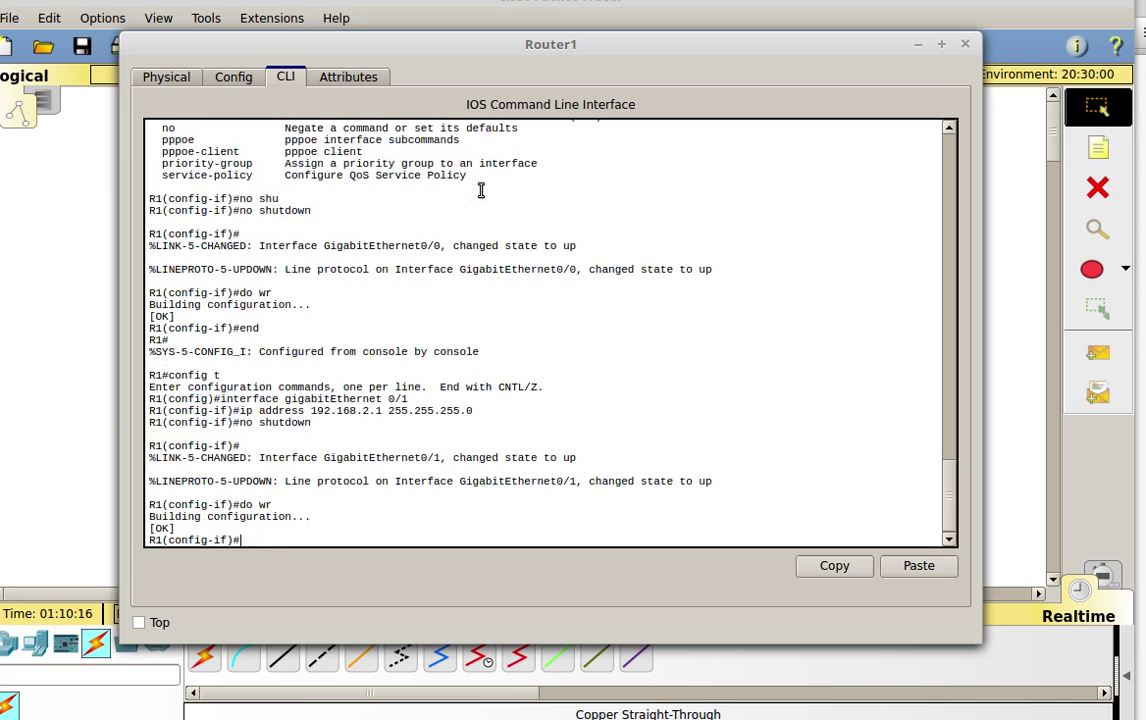
text(end)
key(Return)
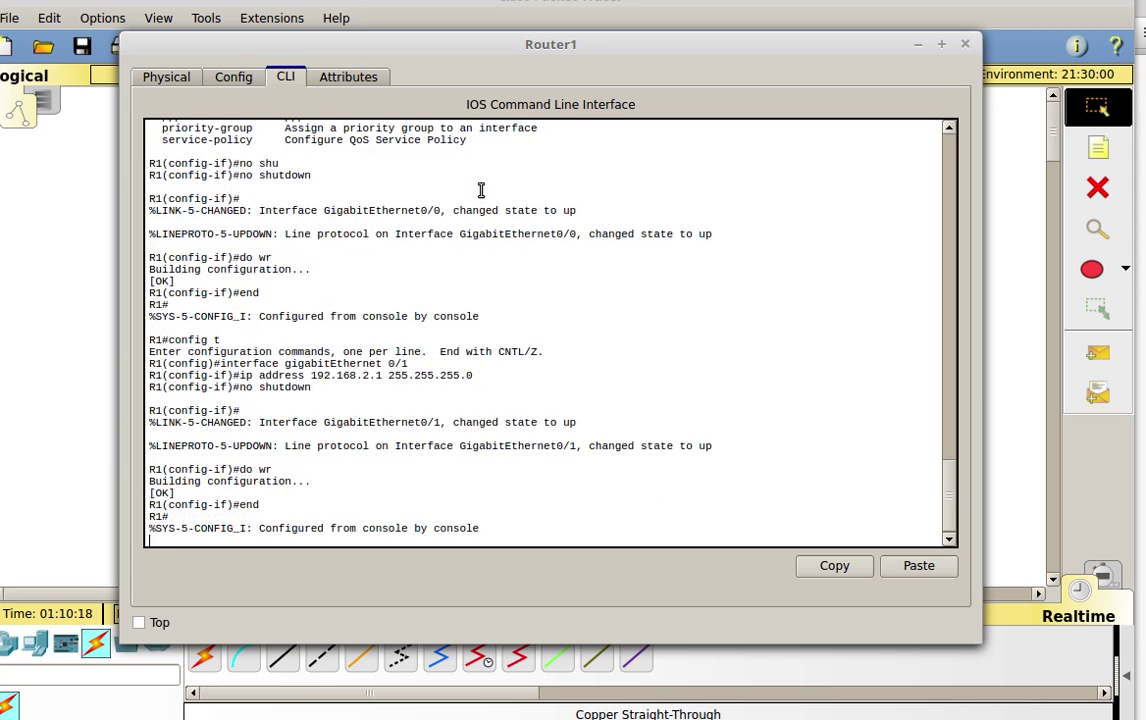
- Display the running configuration with sh run, review the IP addresses of GigabitEthernet0/0 and GigabitEthernet0/1, and return to the topology
text(sh run)
key(Return)
key(space)
key(space)
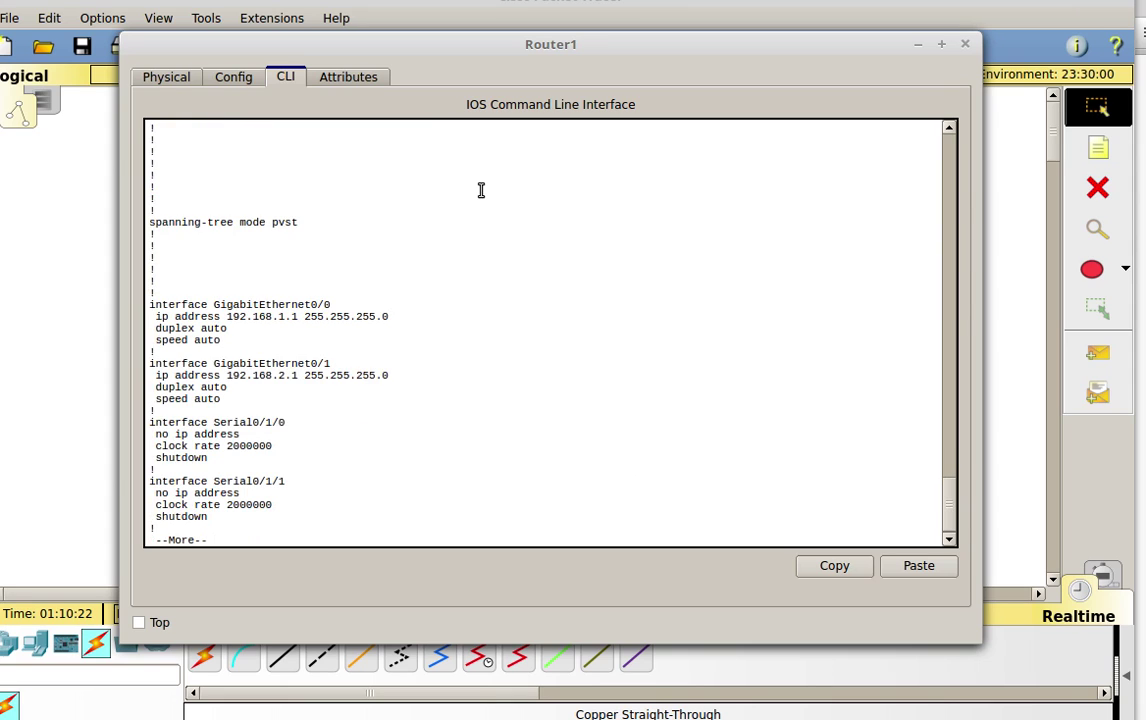
drag(162, 316, 307, 325)
drag(159, 374, 311, 380)
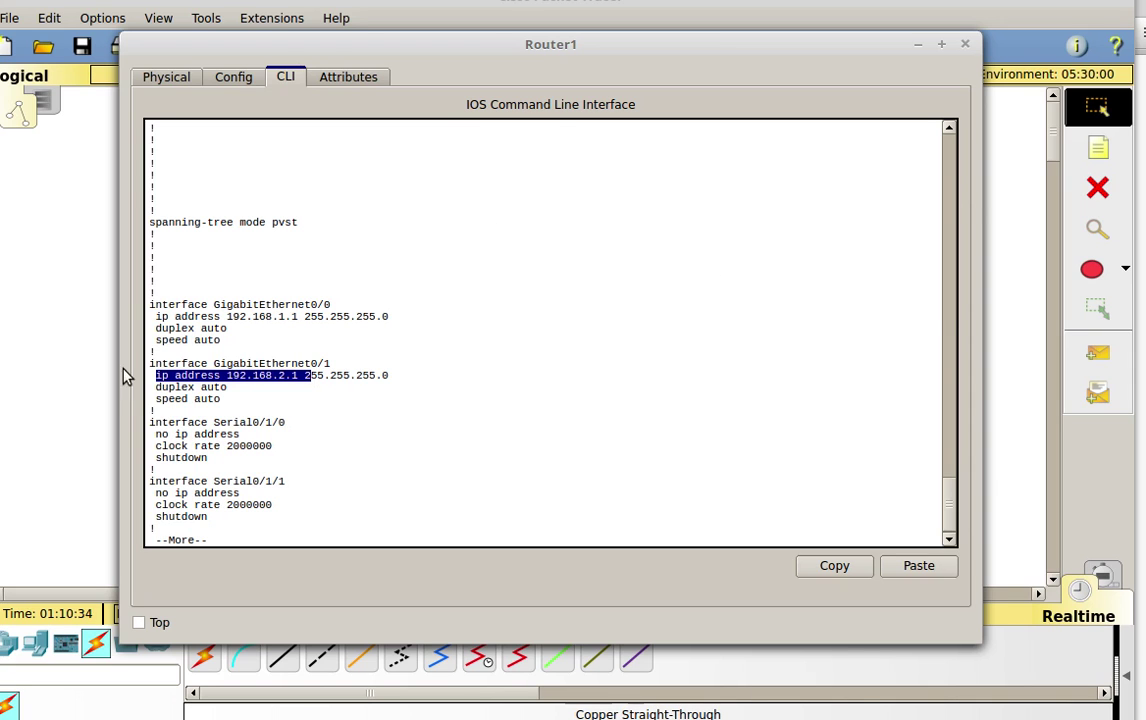
click(61, 327)
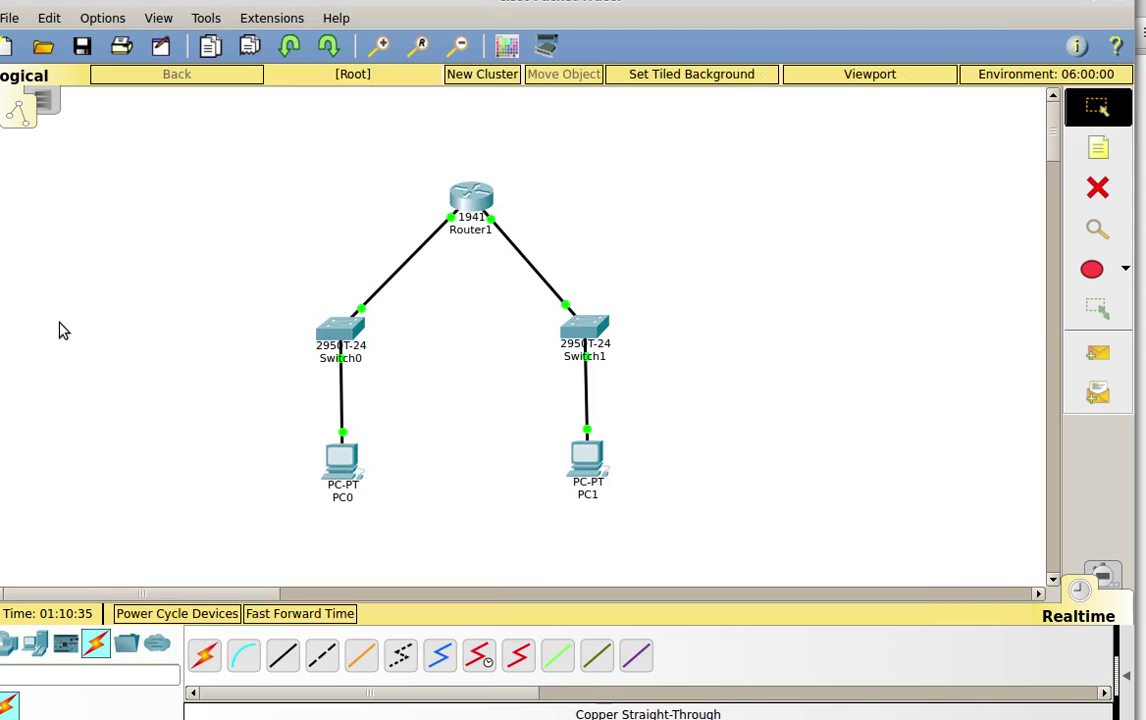
- Configure PC1 with static IP address 192.168.2.10, subnet mask 255.255.255.0 and default gateway 192.168.2.1
click(588, 458)
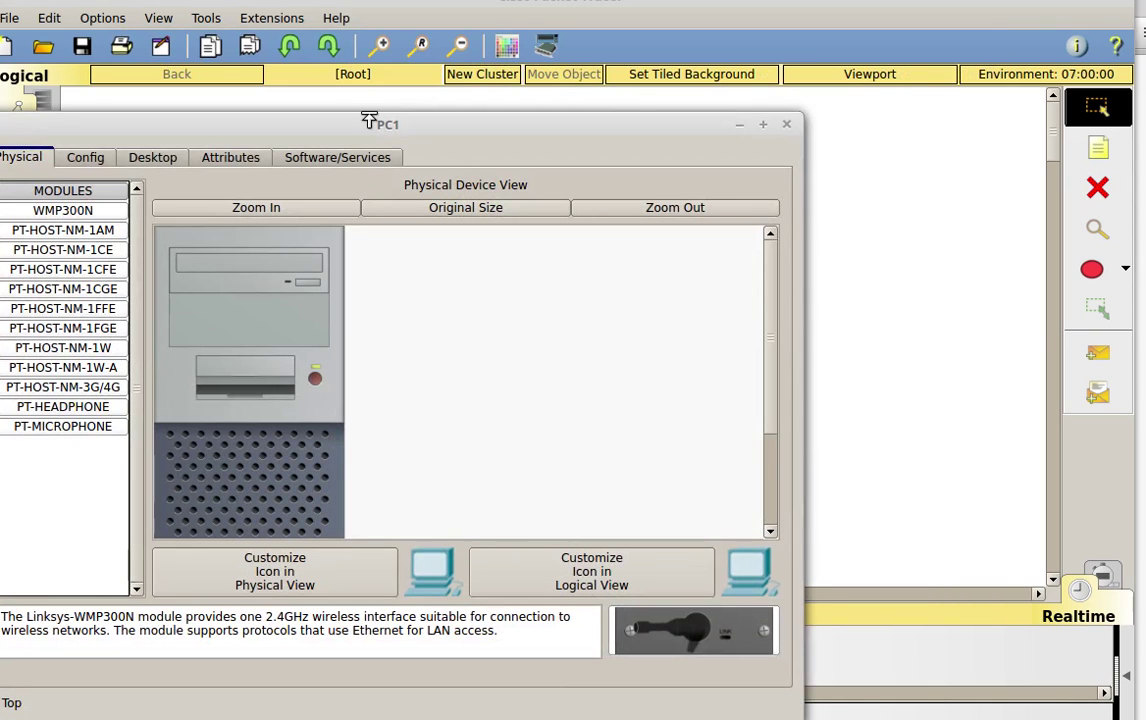
click(148, 158)
click(60, 222)
click(408, 272)
text(192)
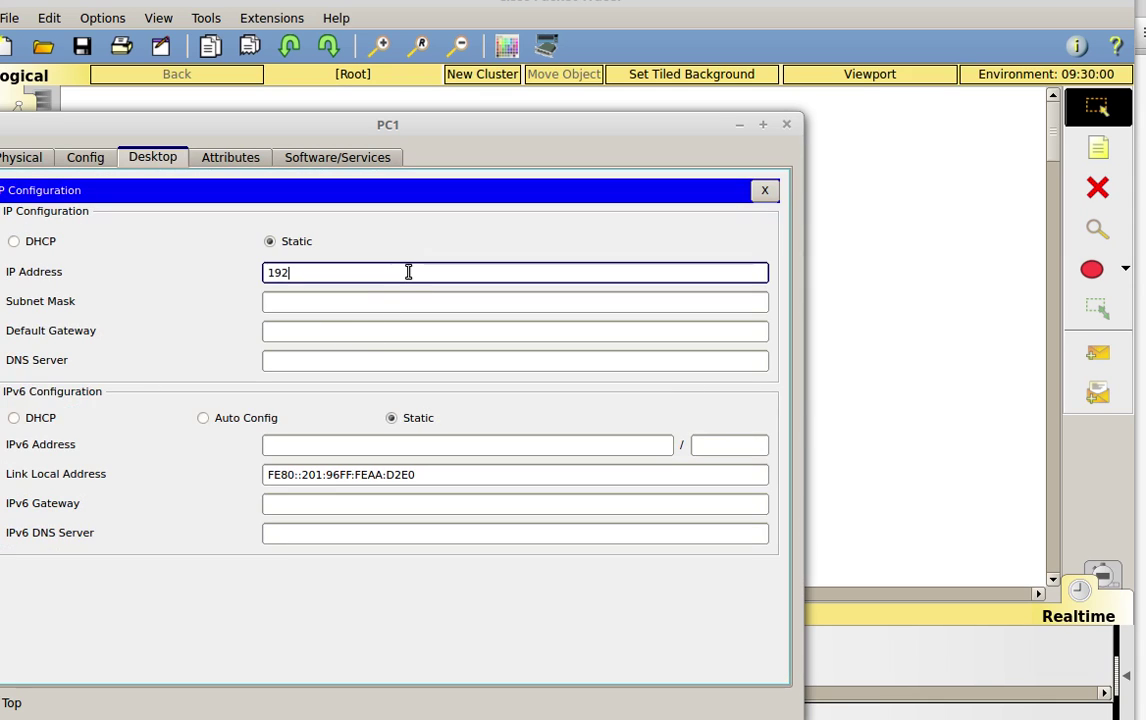
text(.168.2.10)
key(Tab)
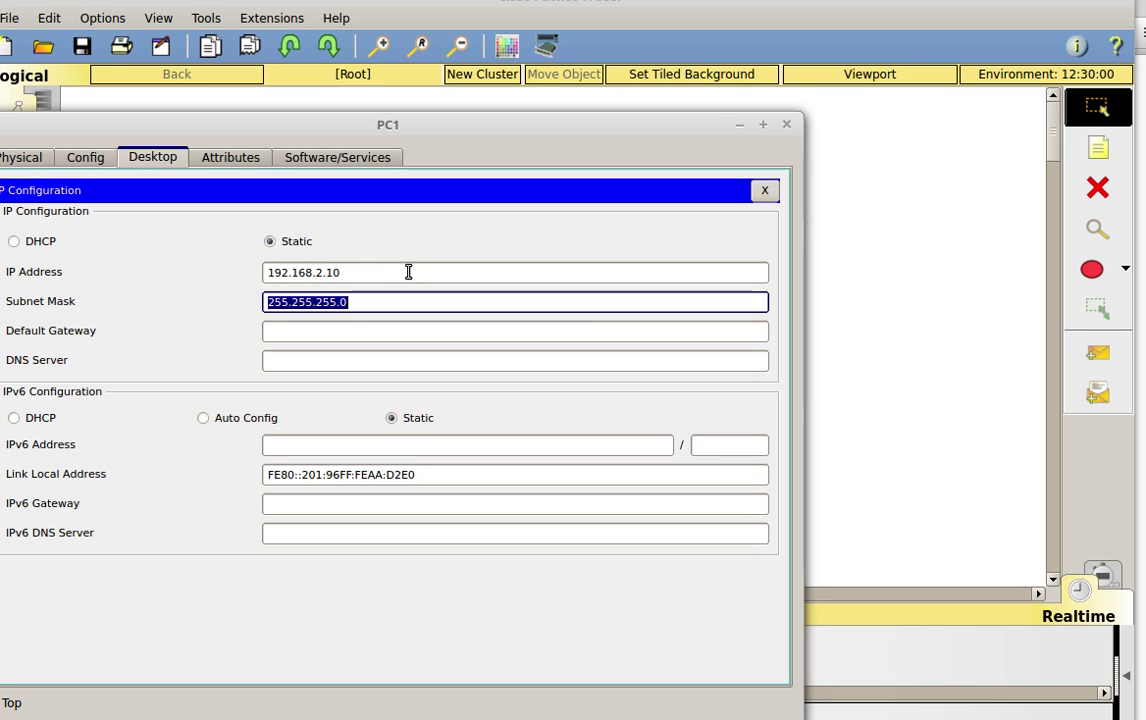
key(Tab)
text(192.168.2.1)
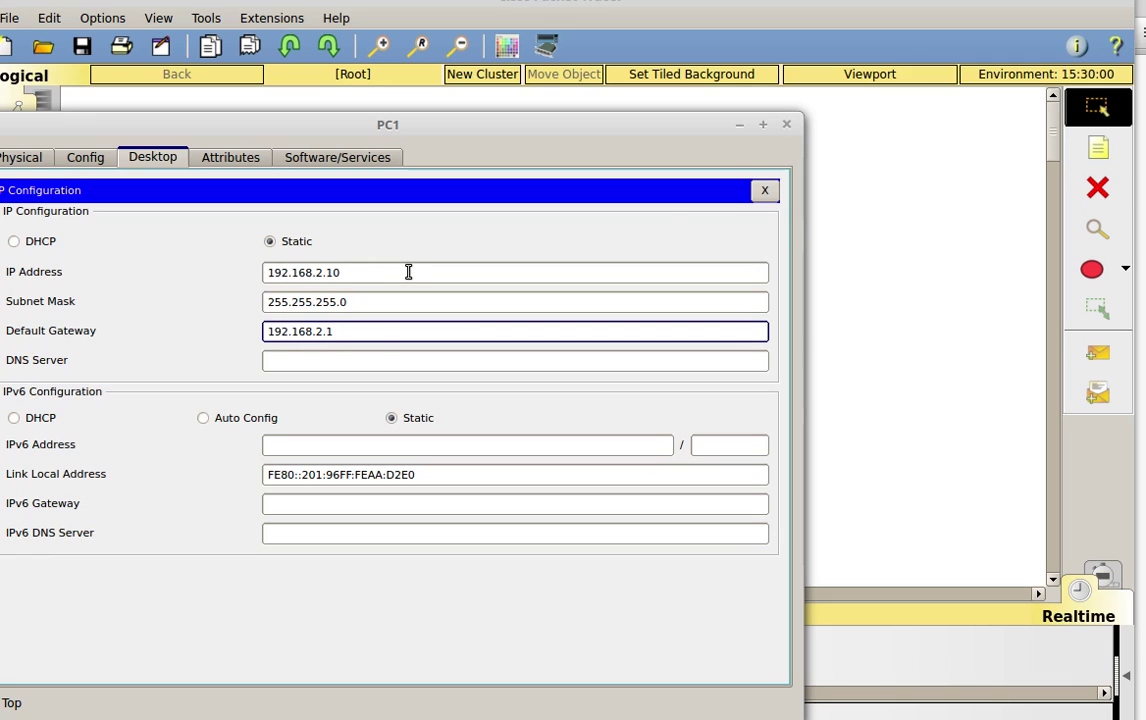
click(766, 191)
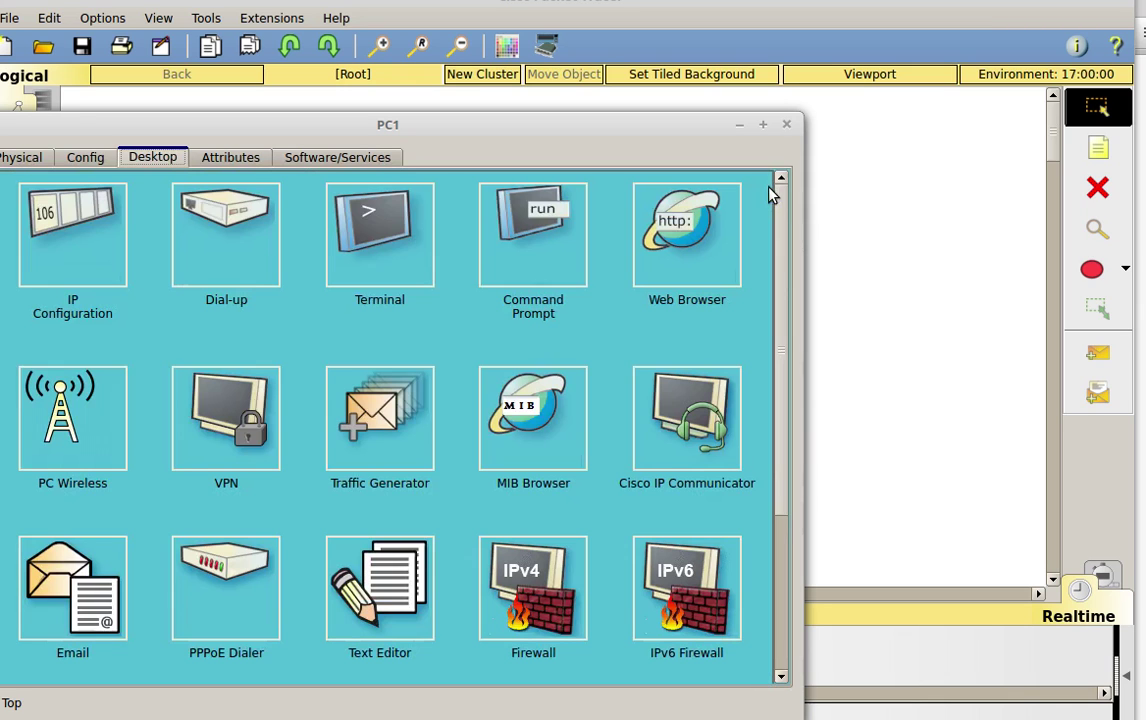
- Ping the gateway 192.168.2.1 from PC1's command prompt, correcting the mistyped address 192.1682.1
click(505, 228)
text(ping)
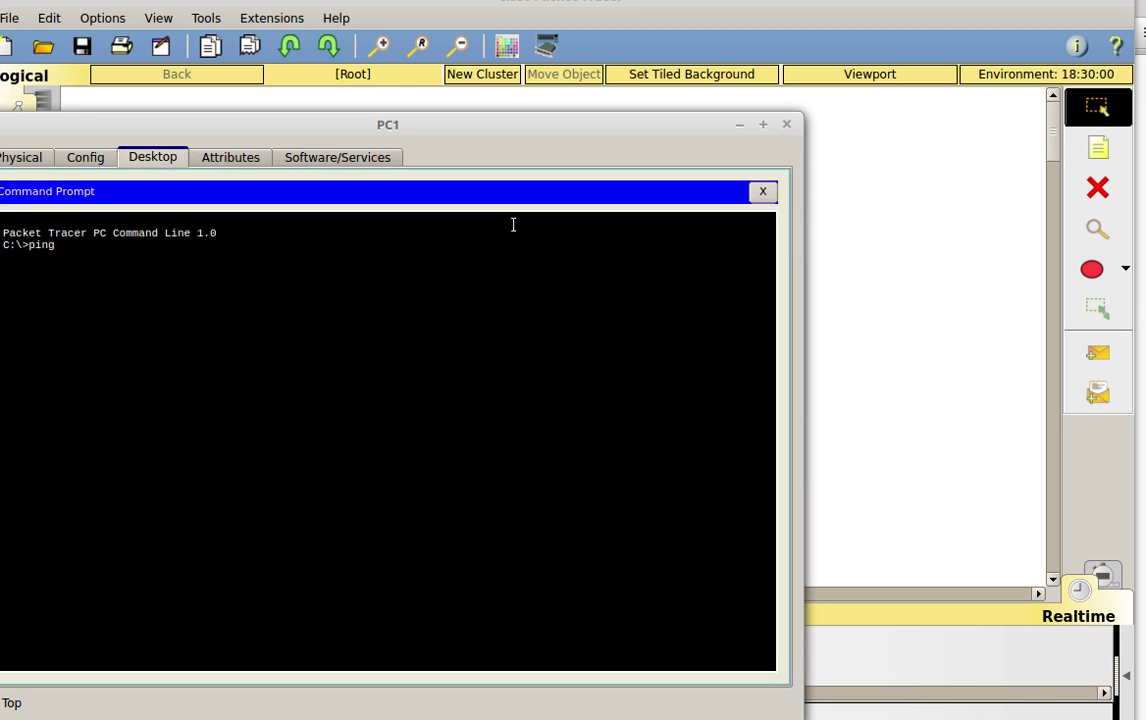
text( 192.1682.1)
key(Return)
key(Up)
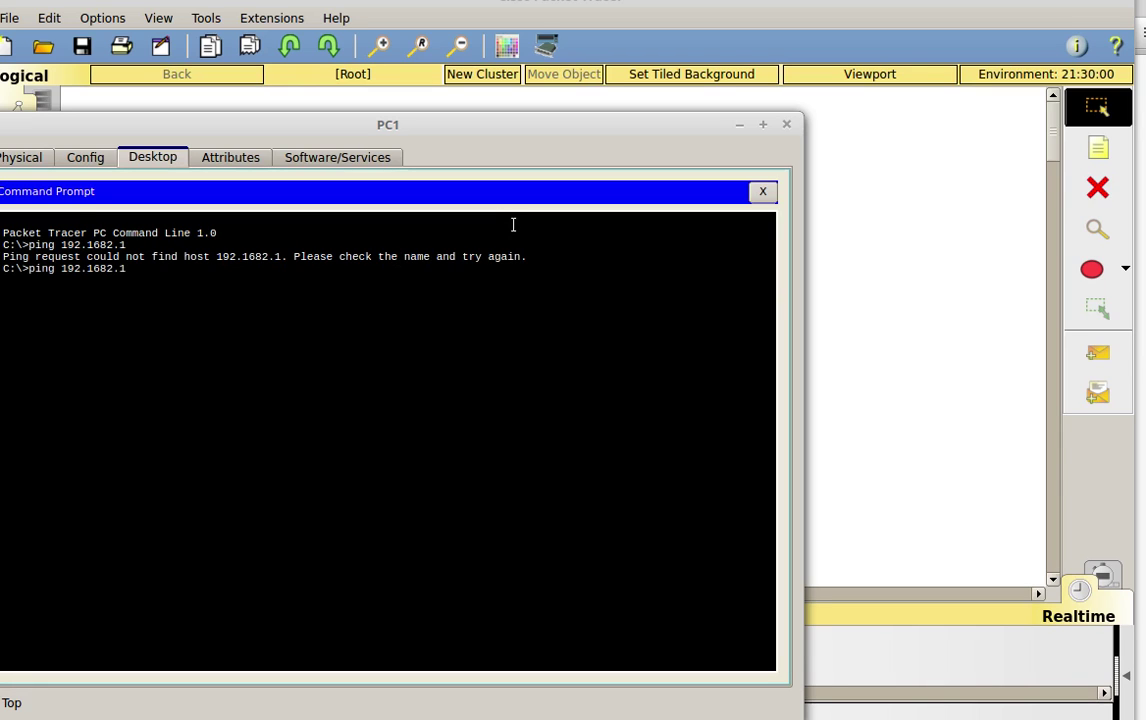
key(Left)
key(Left)
key(Left)
text(.)
key(Return)
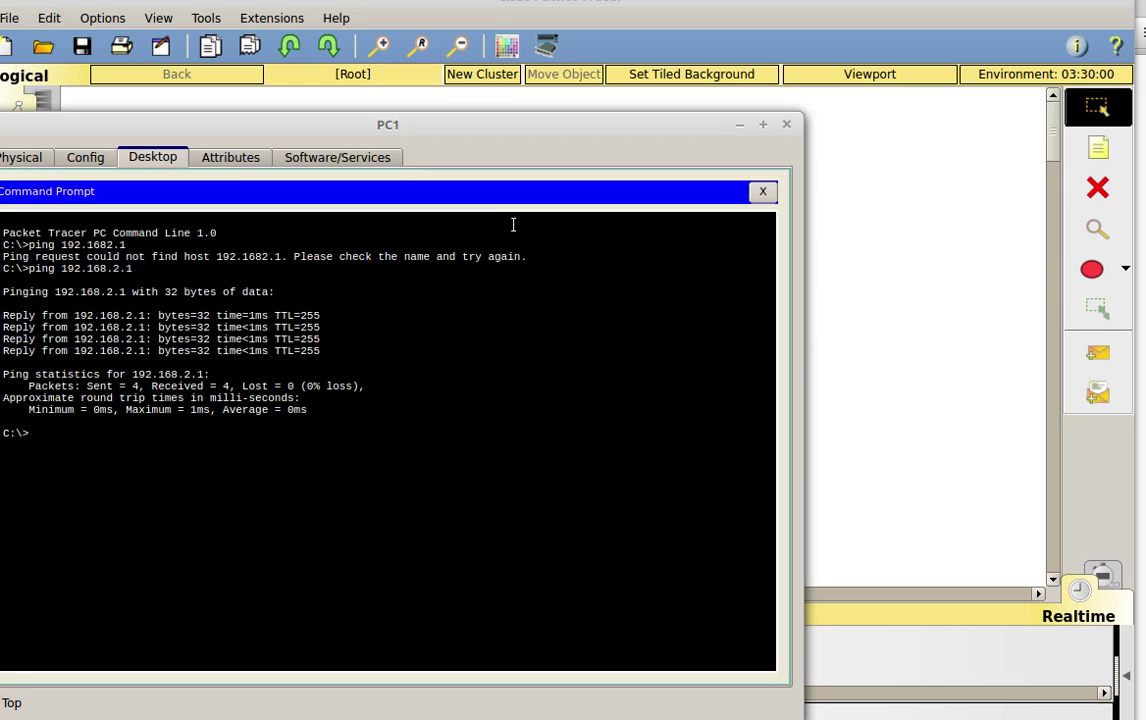
- Test connectivity to the other LAN by pinging 192.168.1.10 from PC1
key(Up)
key(Up)
key(Down)
key(BackSpace)
key(BackSpace)
key(BackSpace)
text(1.10)
key(Return)
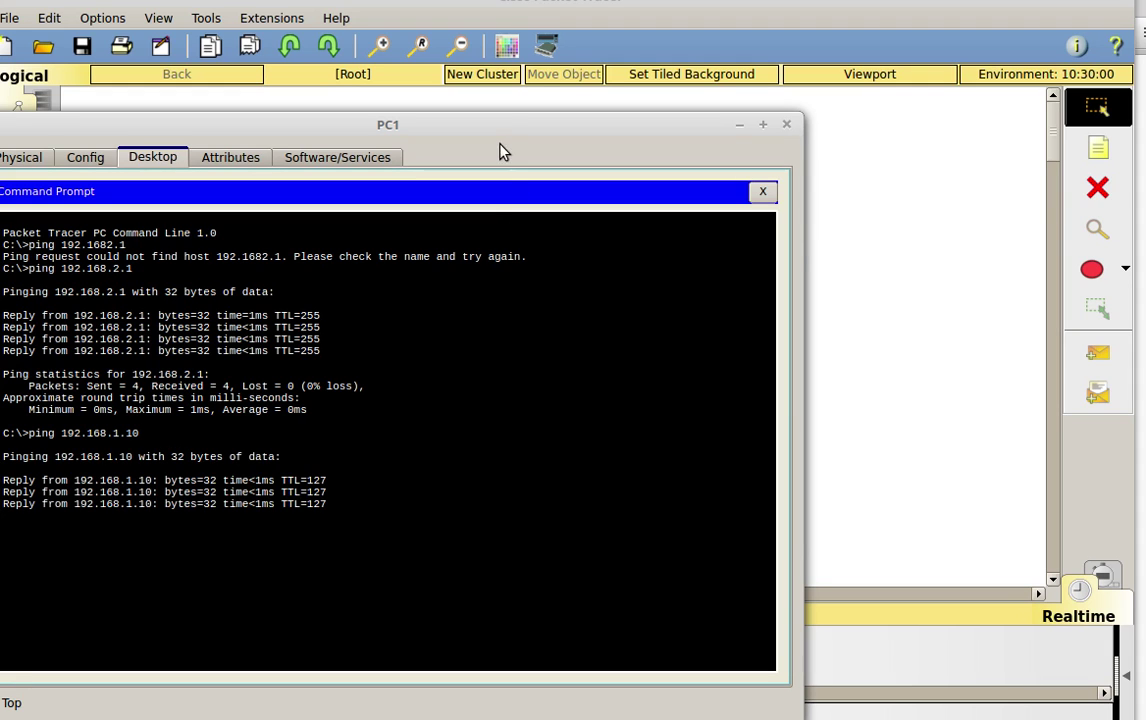
- Move PC1's window aside to view the topology, review the ping output, and close the command prompt and PC1's window
drag(513, 127, 742, 580)
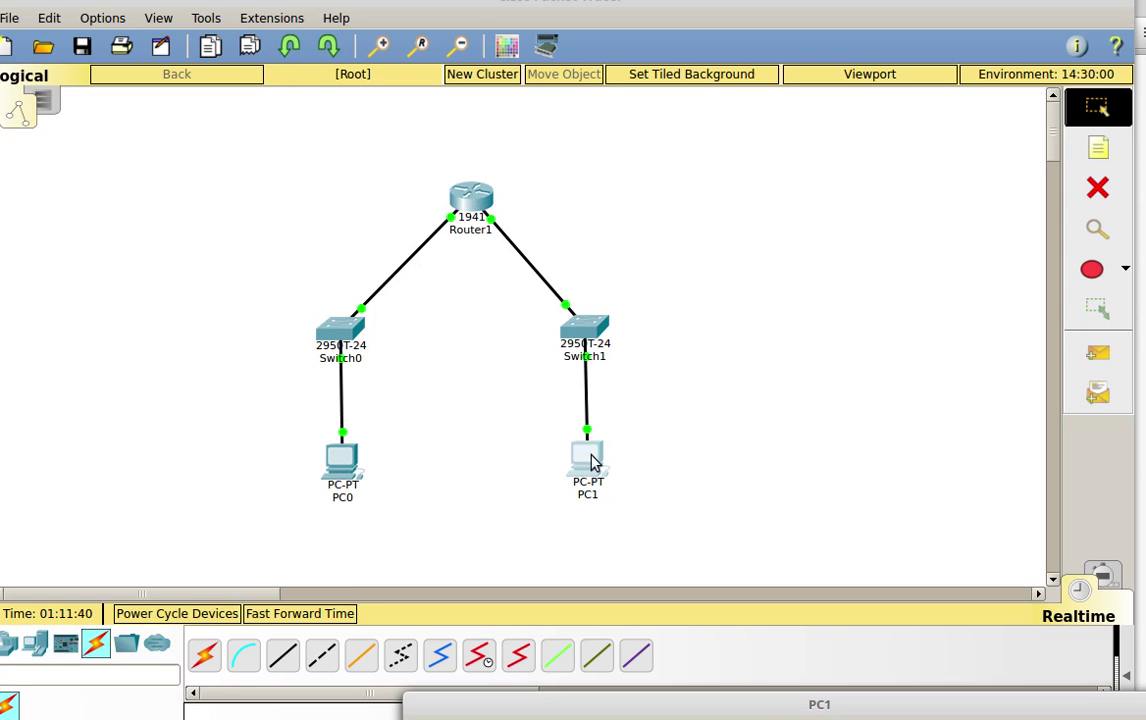
drag(760, 707, 705, 31)
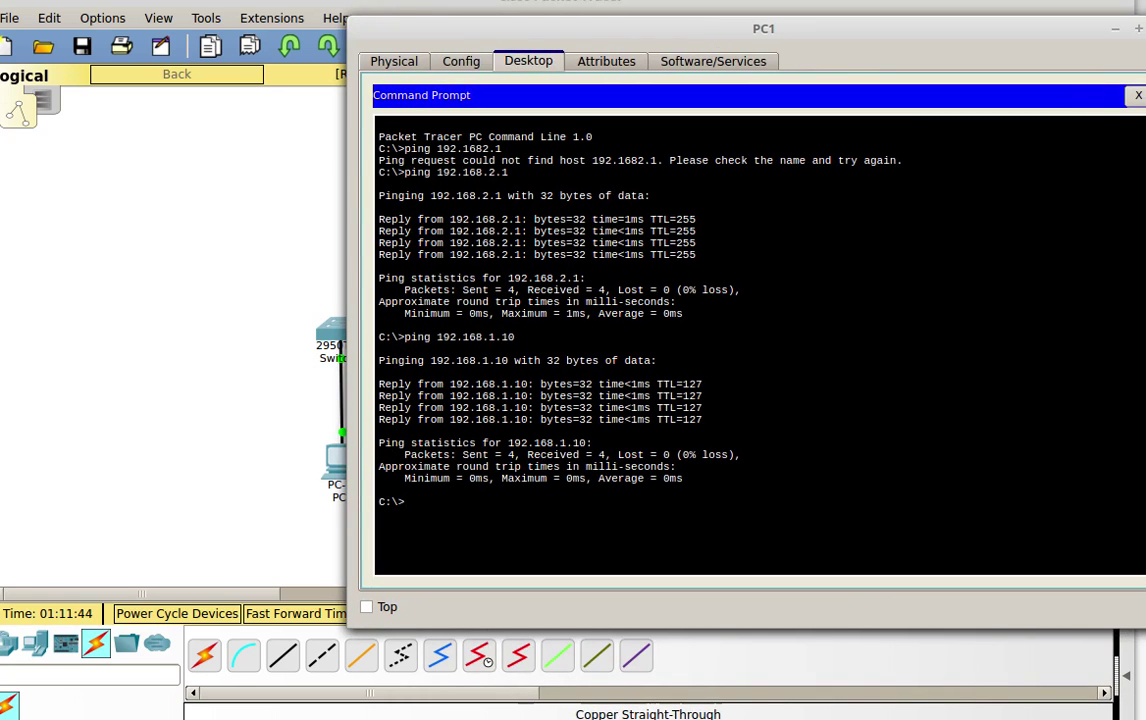
right_click(908, 30)
click(813, 36)
click(621, 36)
click(1000, 96)
right_click(1021, 35)
click(870, 36)
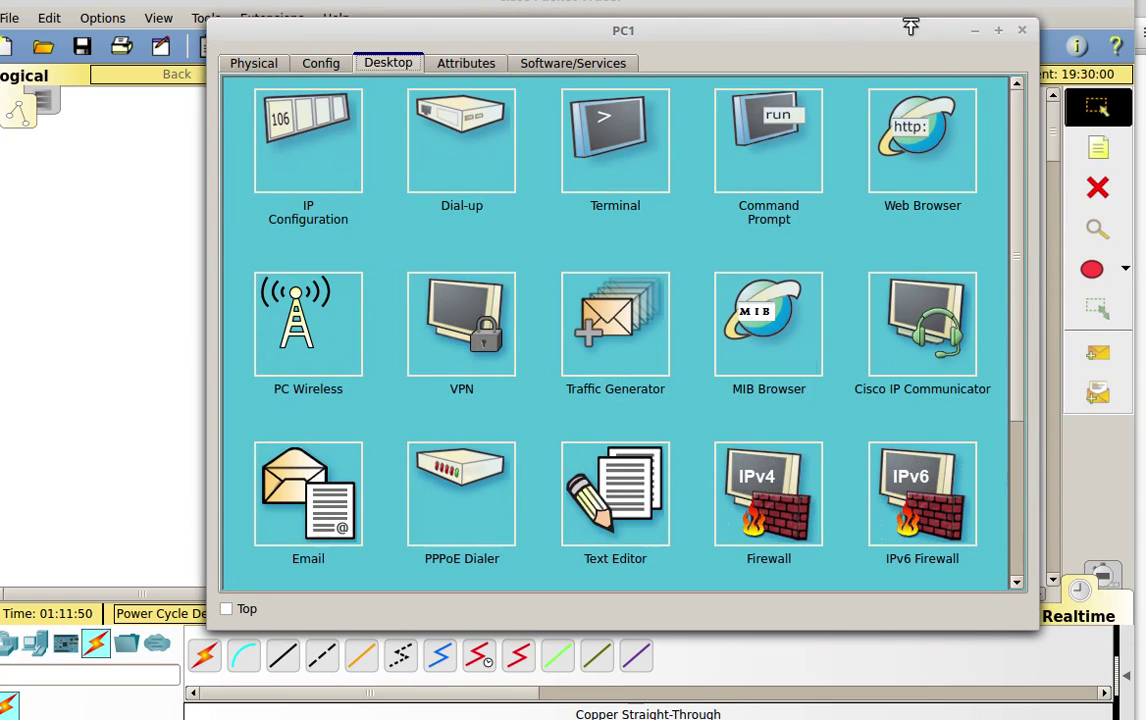
click(1021, 30)
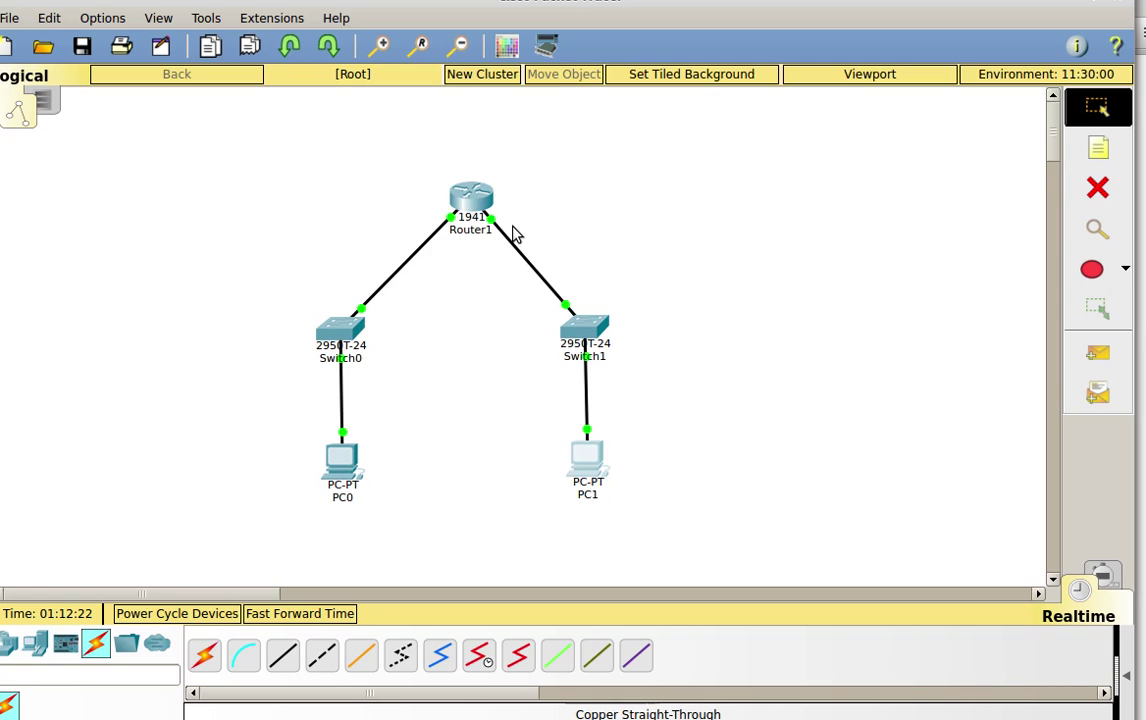
- Add a note reading 192.168.2.1 and place it beside Router1's link to Switch1
mouse_move(490, 228)
click(1098, 150)
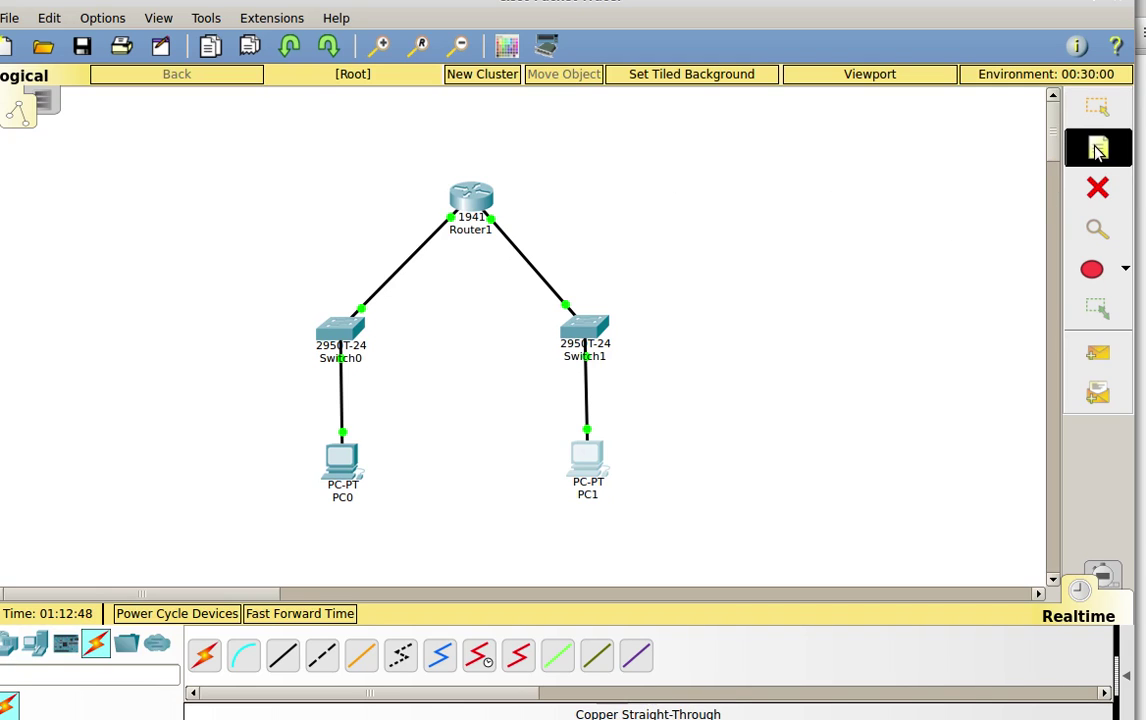
click(645, 199)
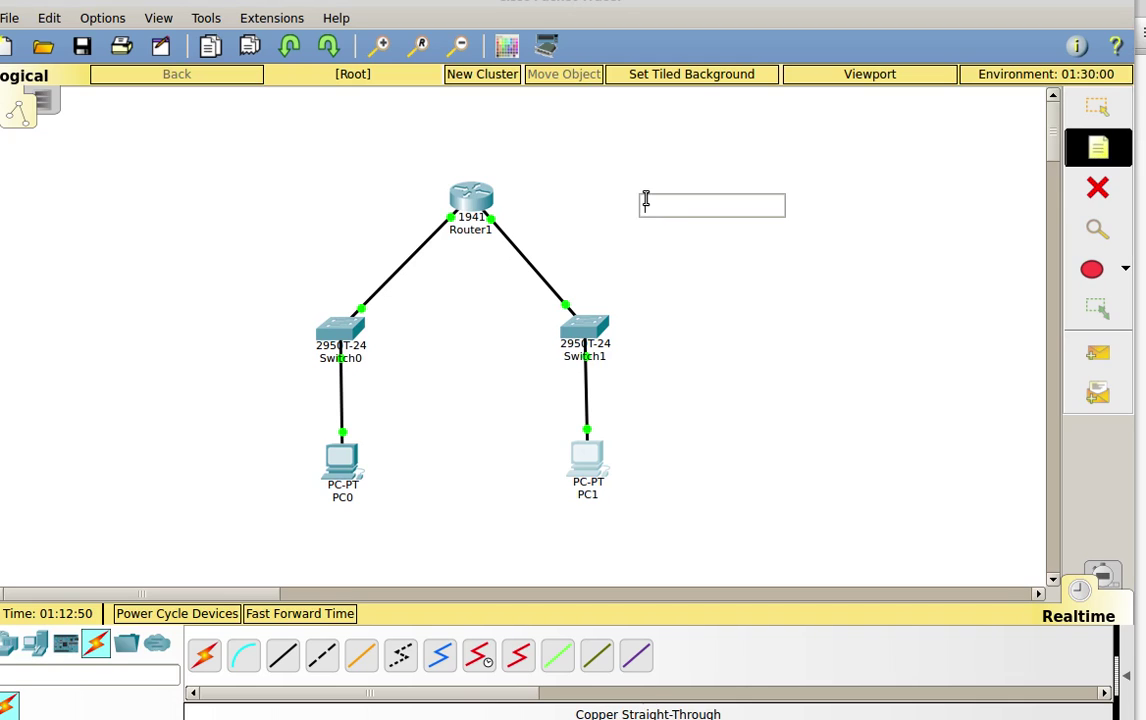
text(192.168.2.1)
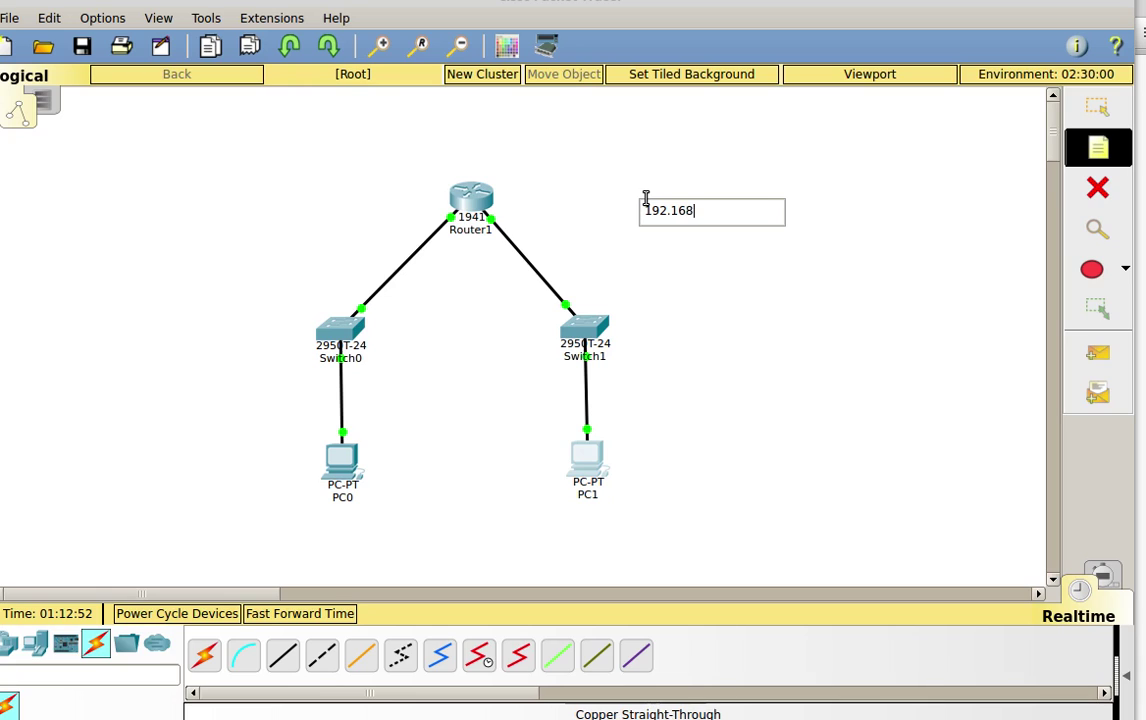
click(686, 235)
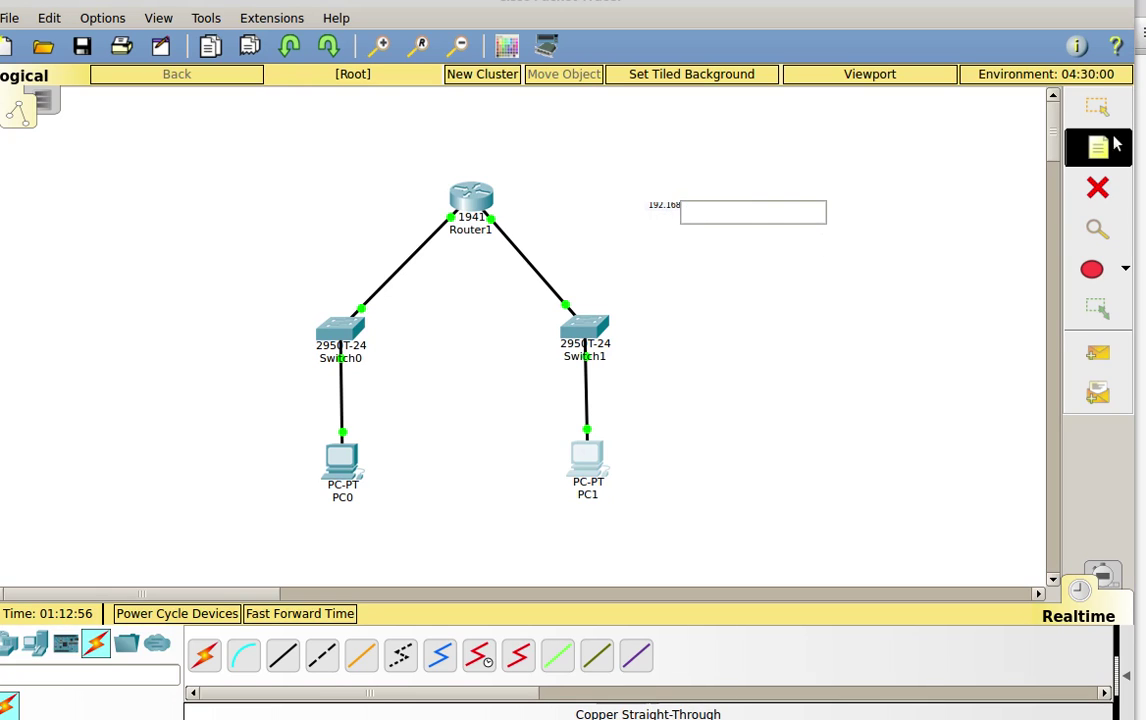
click(1097, 107)
drag(680, 210, 533, 218)
click(585, 231)
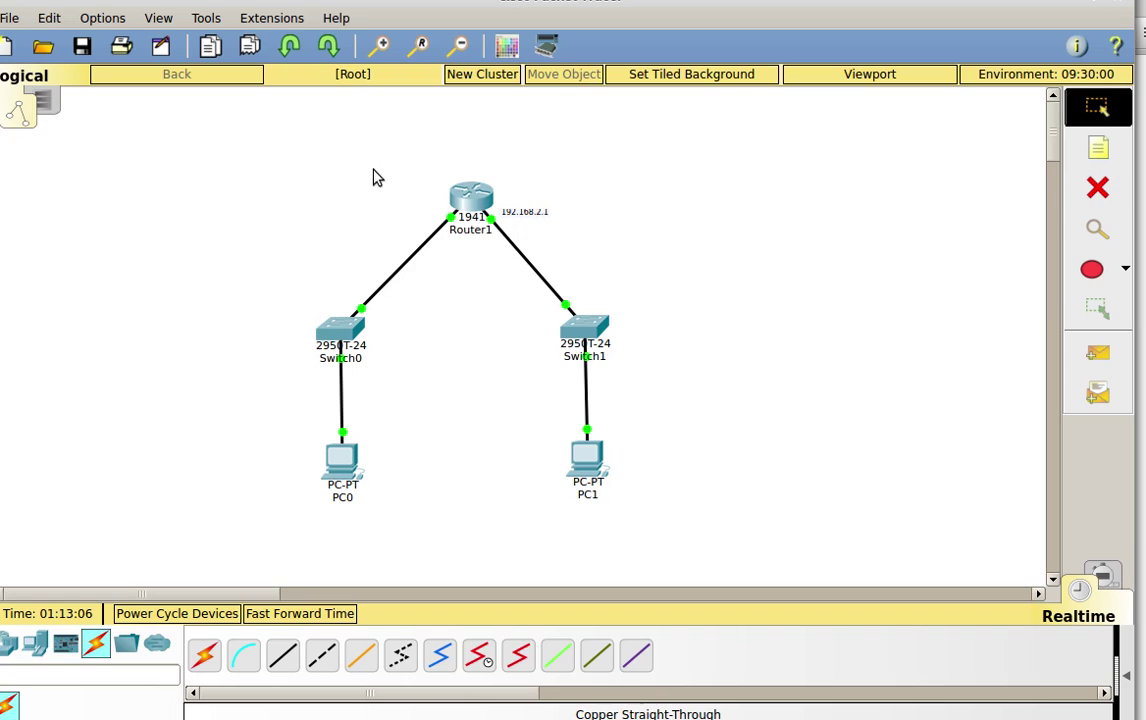
- Set the application font size to 12 pt in the preferences and apply it
click(50, 18)
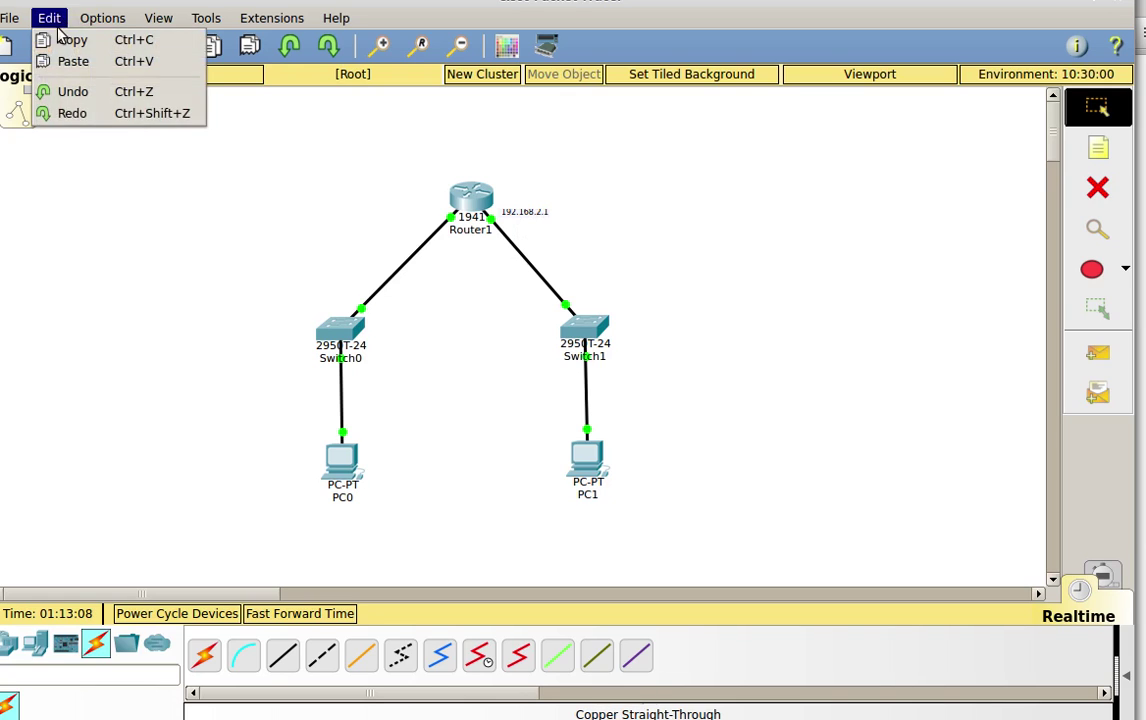
mouse_move(102, 18)
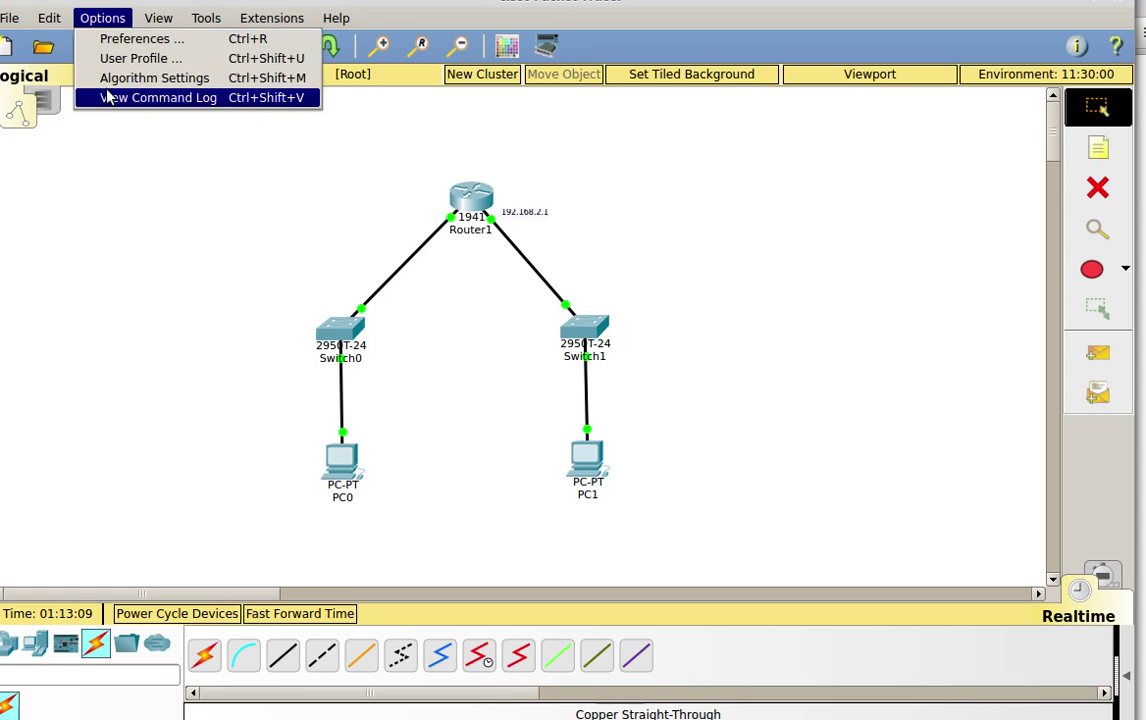
click(125, 39)
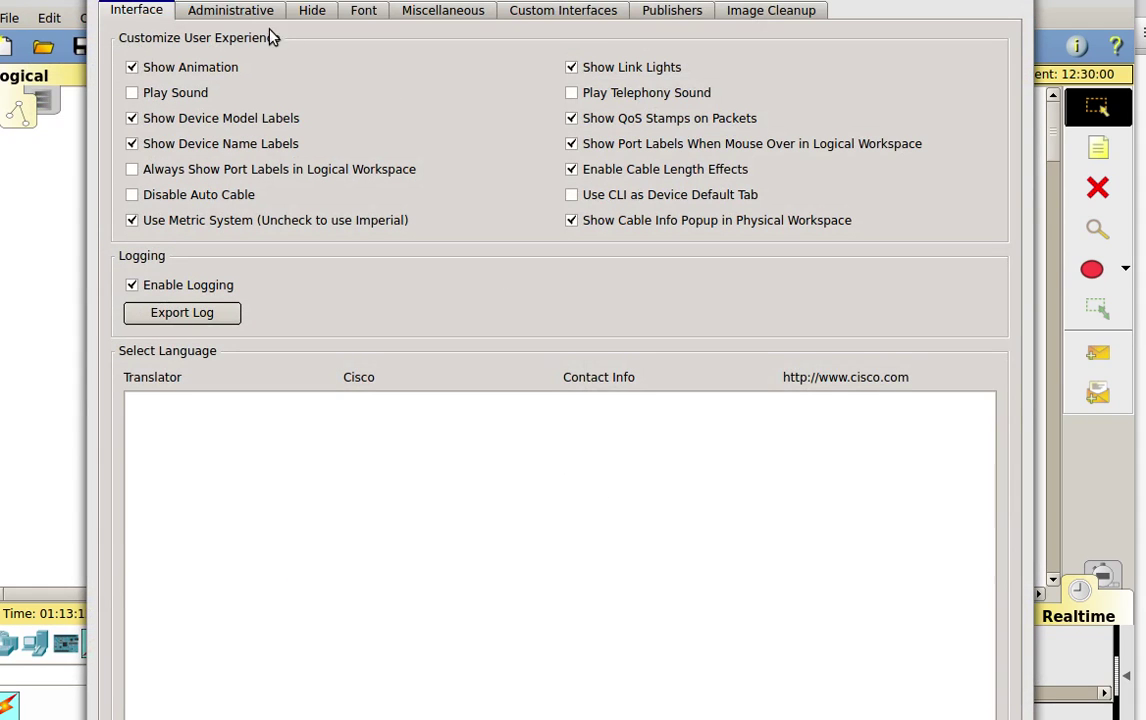
click(376, 14)
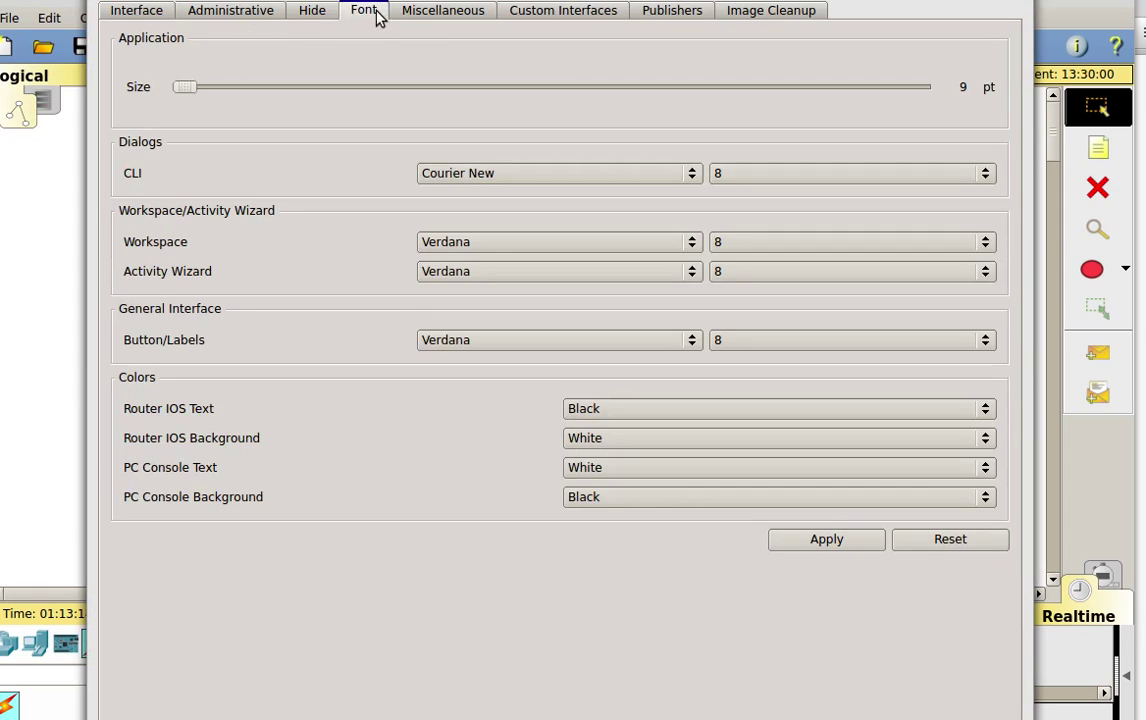
drag(195, 90, 422, 91)
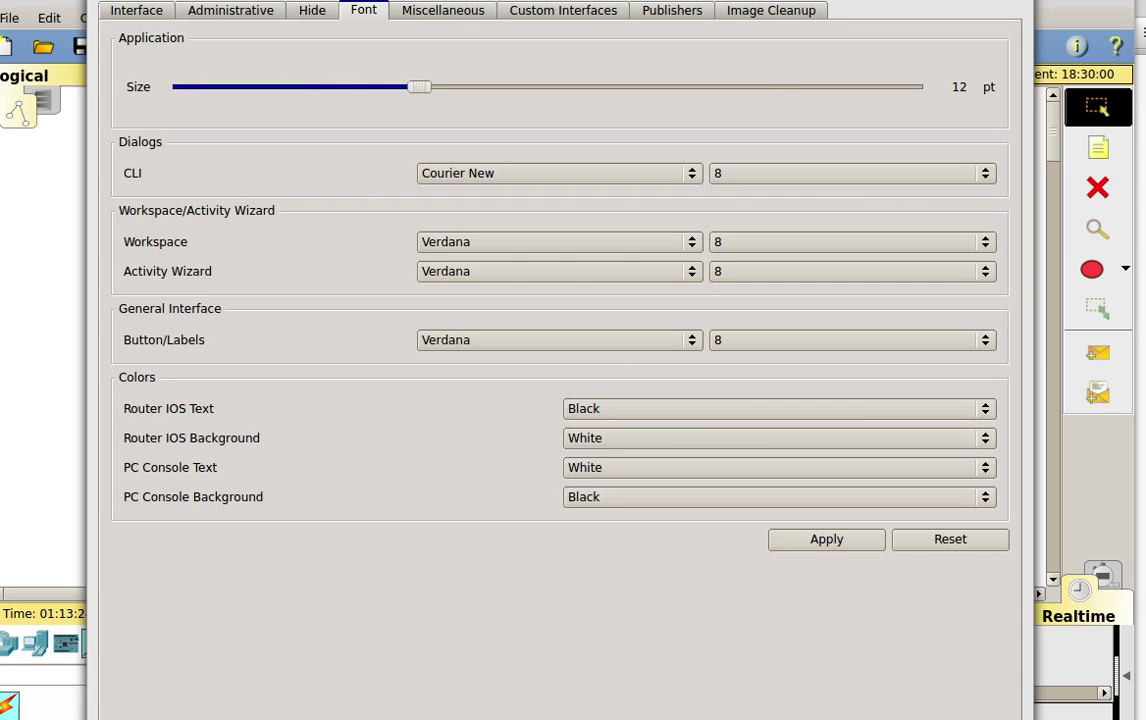
click(830, 540)
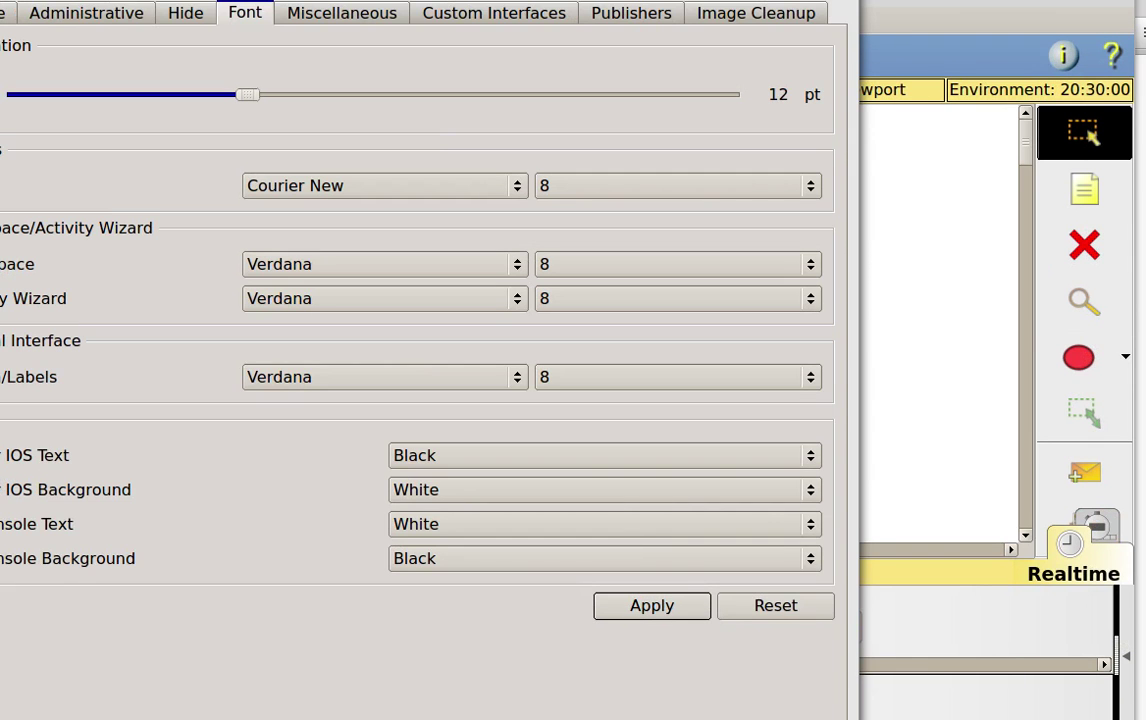
key(Escape)
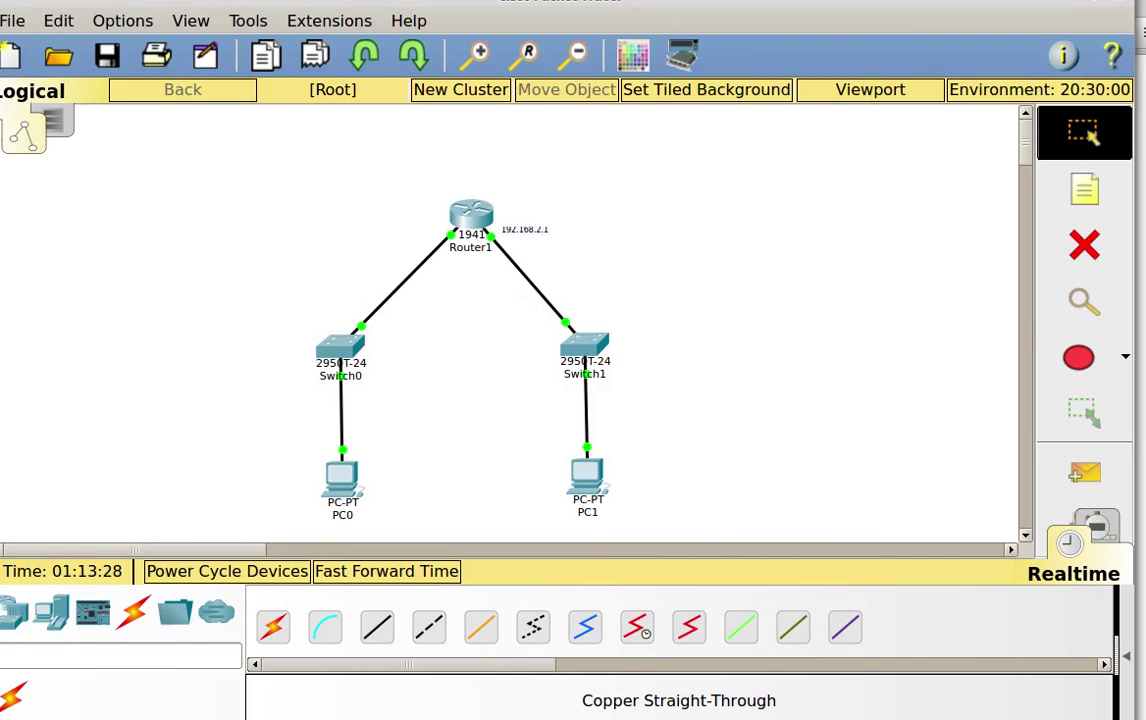
- Set the workspace font size to 10 in the preferences and apply it
click(125, 20)
click(159, 51)
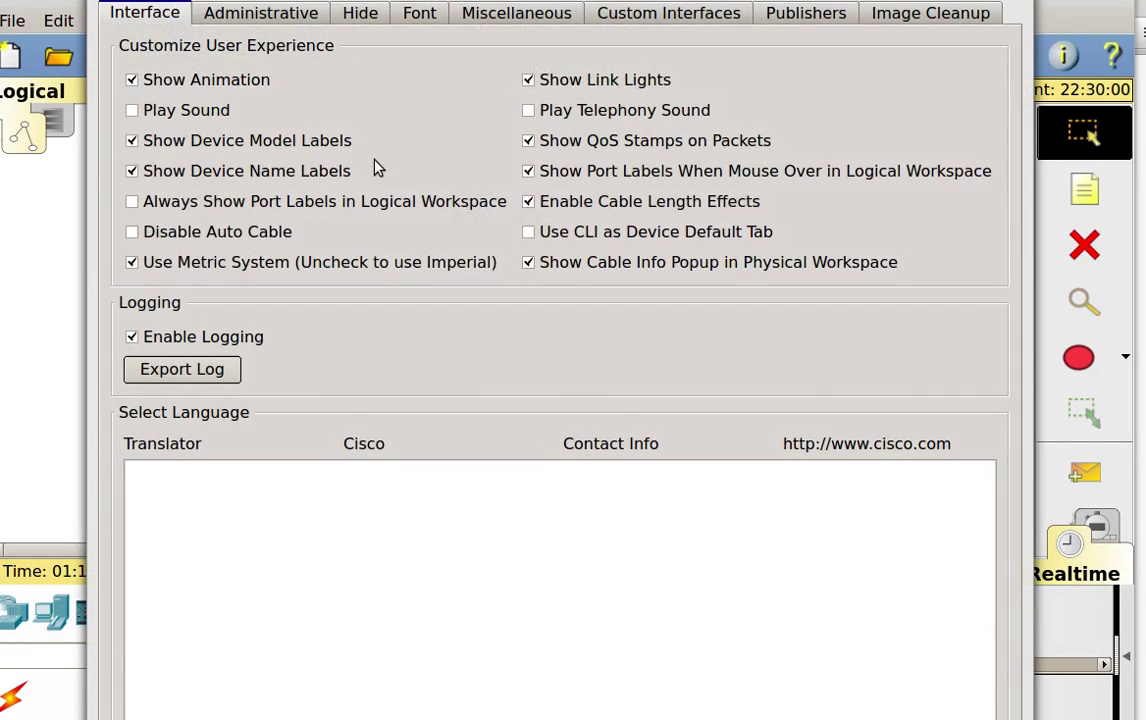
click(419, 13)
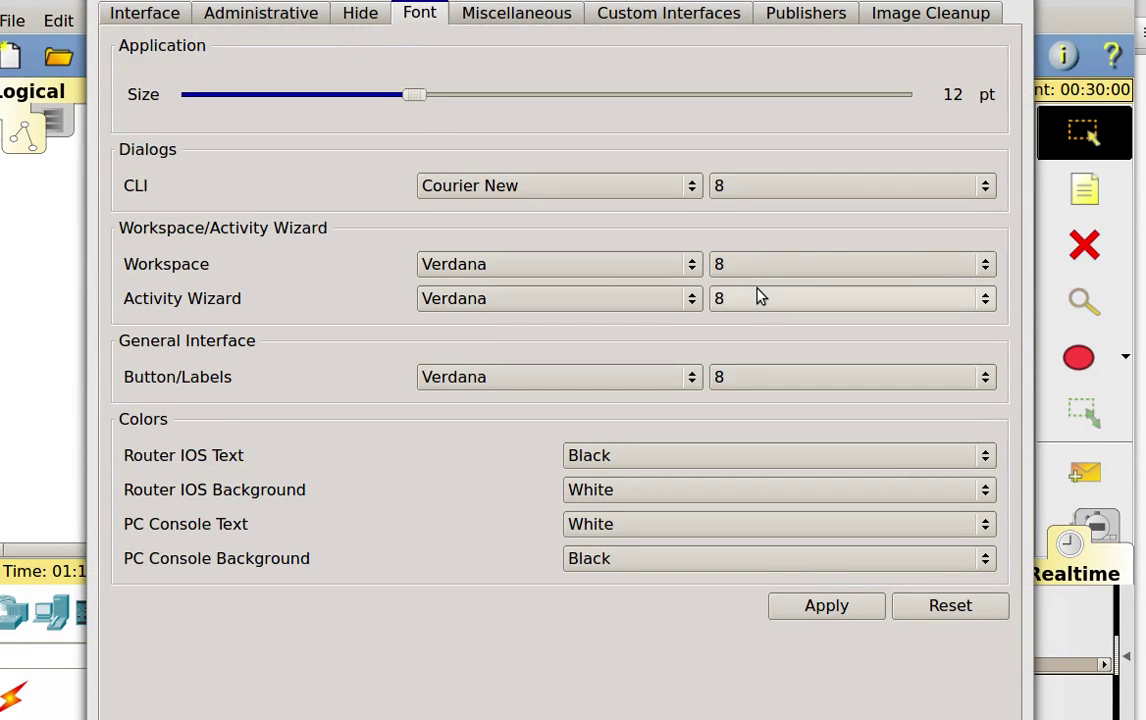
click(986, 263)
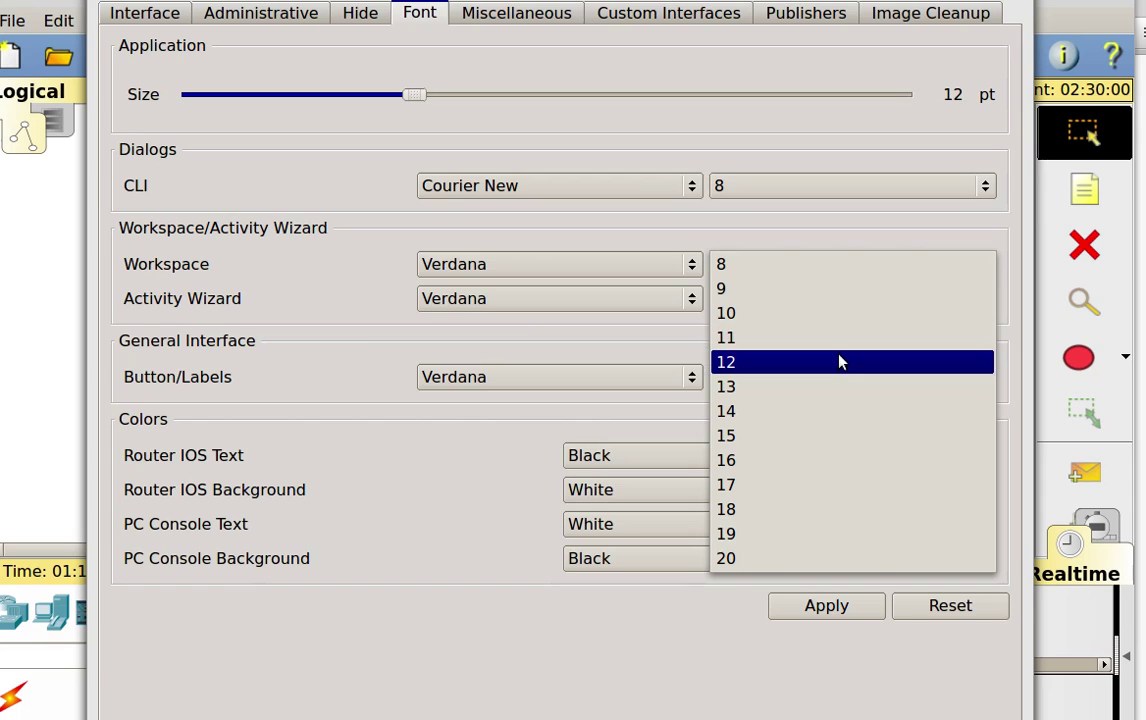
click(848, 316)
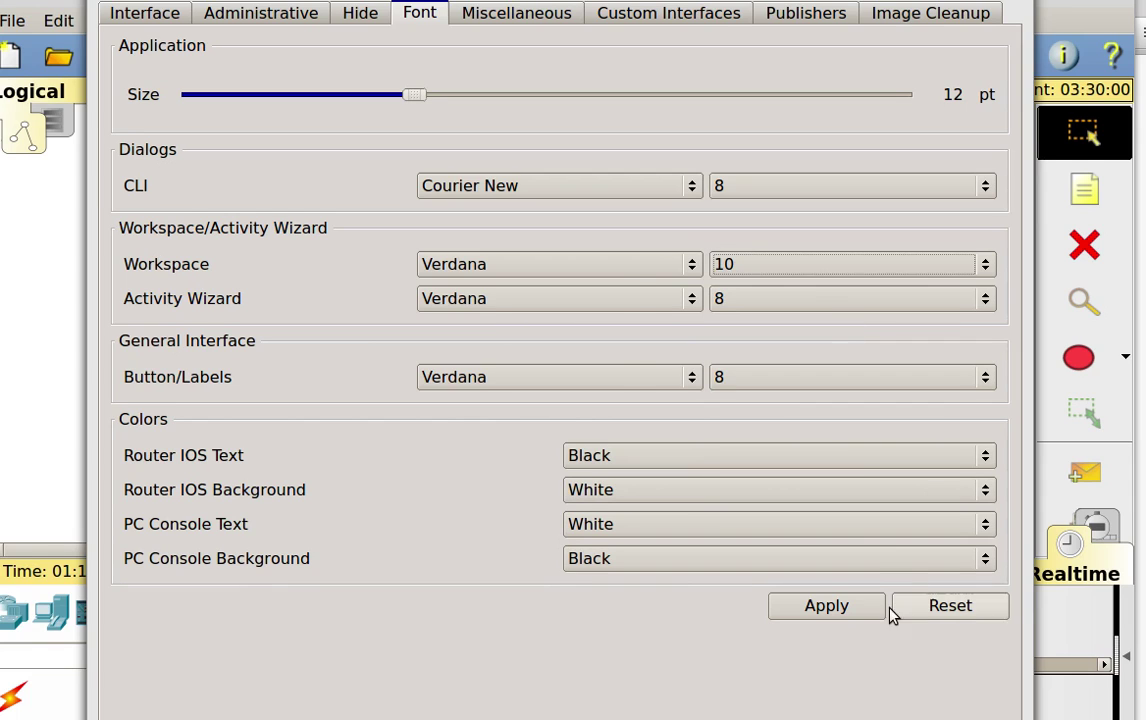
click(834, 605)
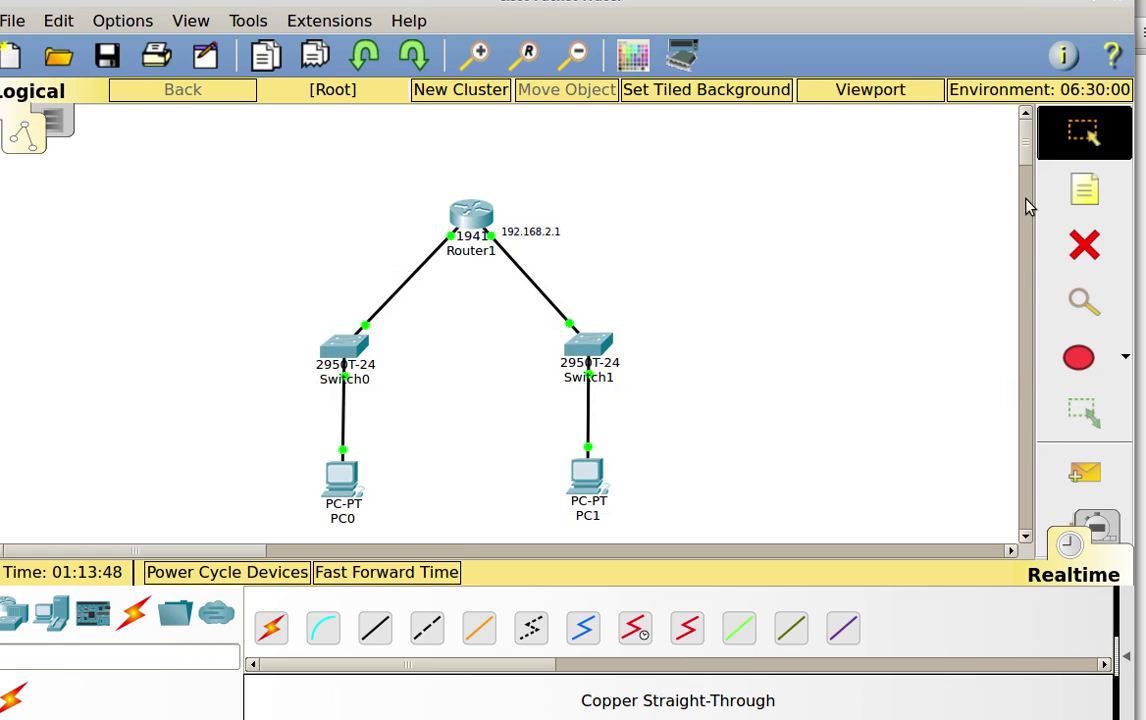
- Add a note reading 192.168.1.1 and place it beside Router1's link to Switch0
scroll(972, 187, down, 2)
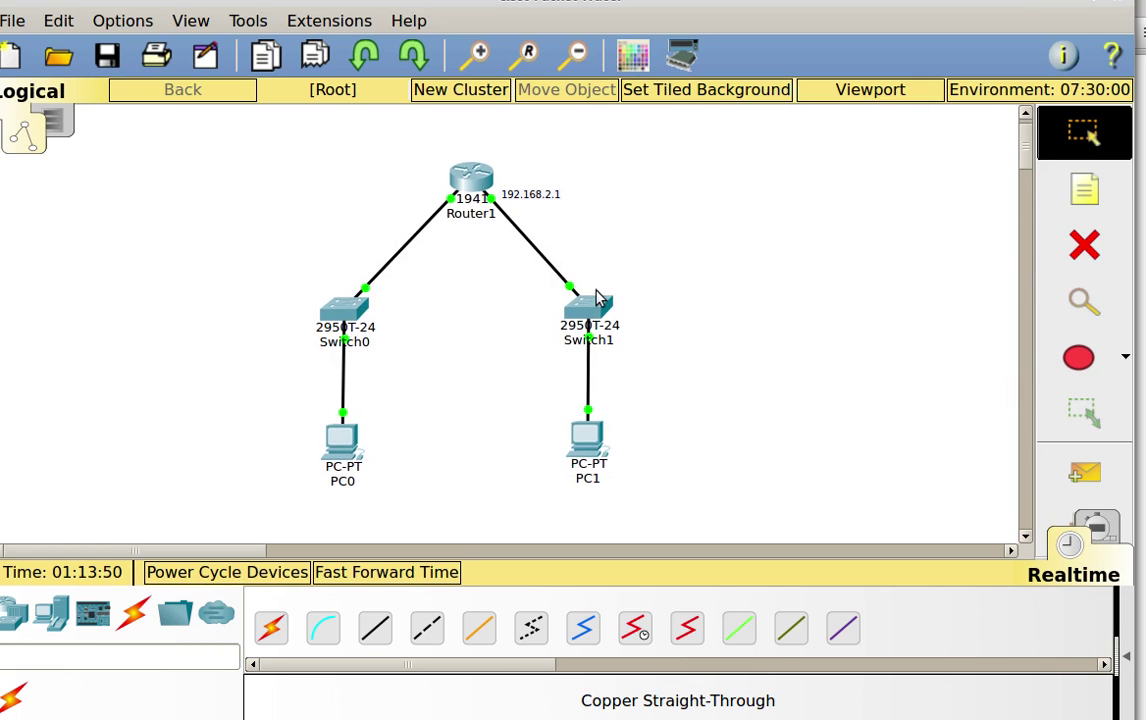
click(1085, 190)
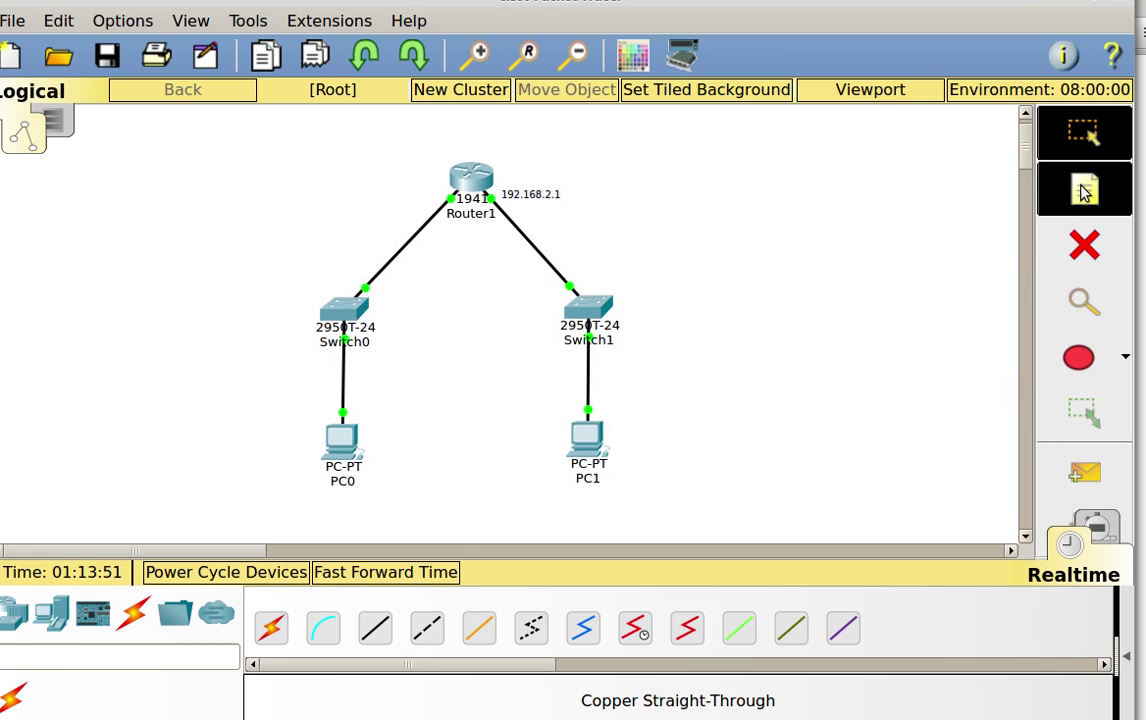
click(718, 243)
text(192.)
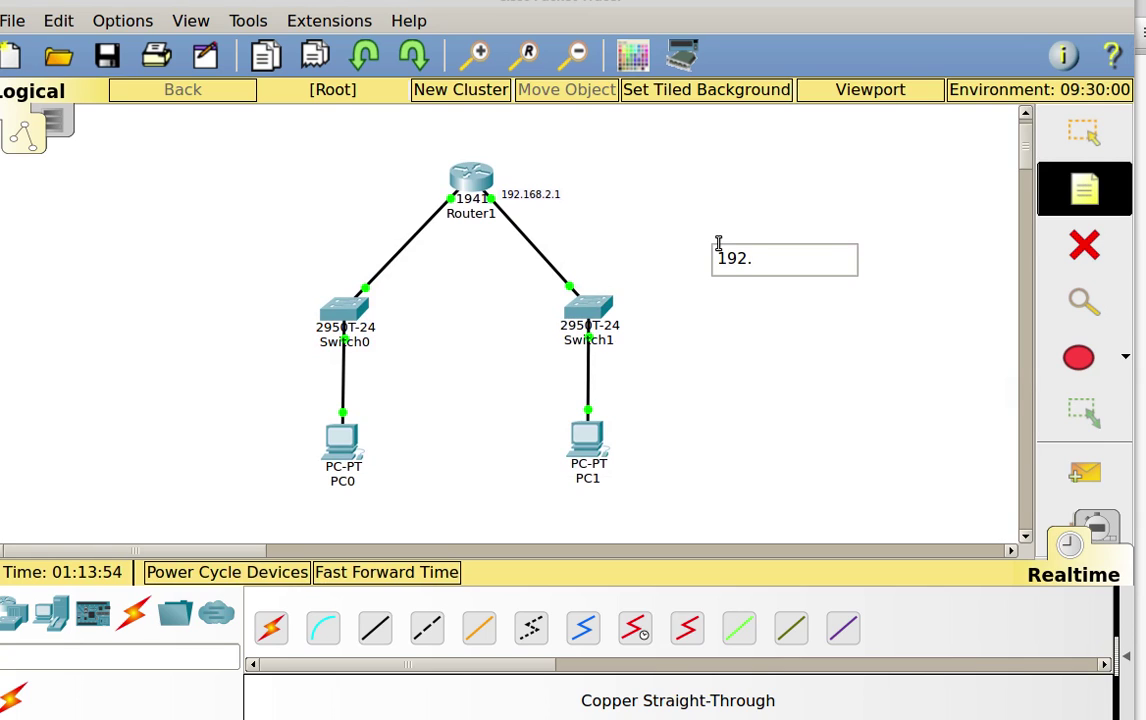
text(168.1.1)
click(1120, 150)
drag(765, 256, 427, 197)
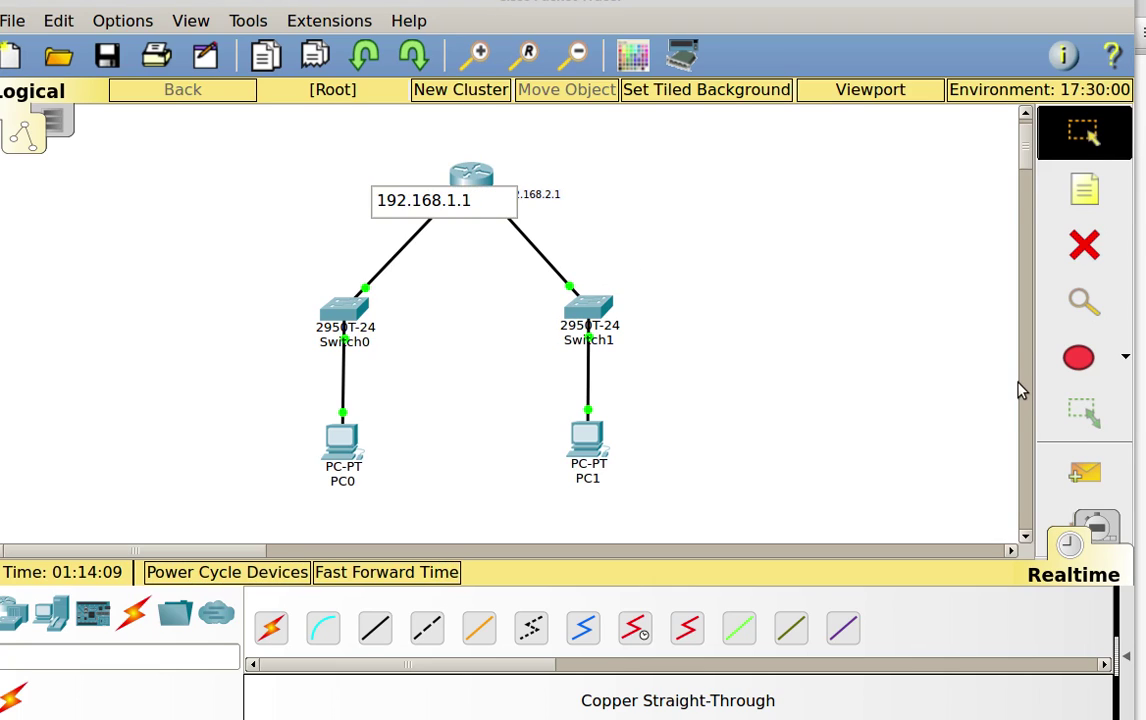
scroll(946, 389, down, 5)
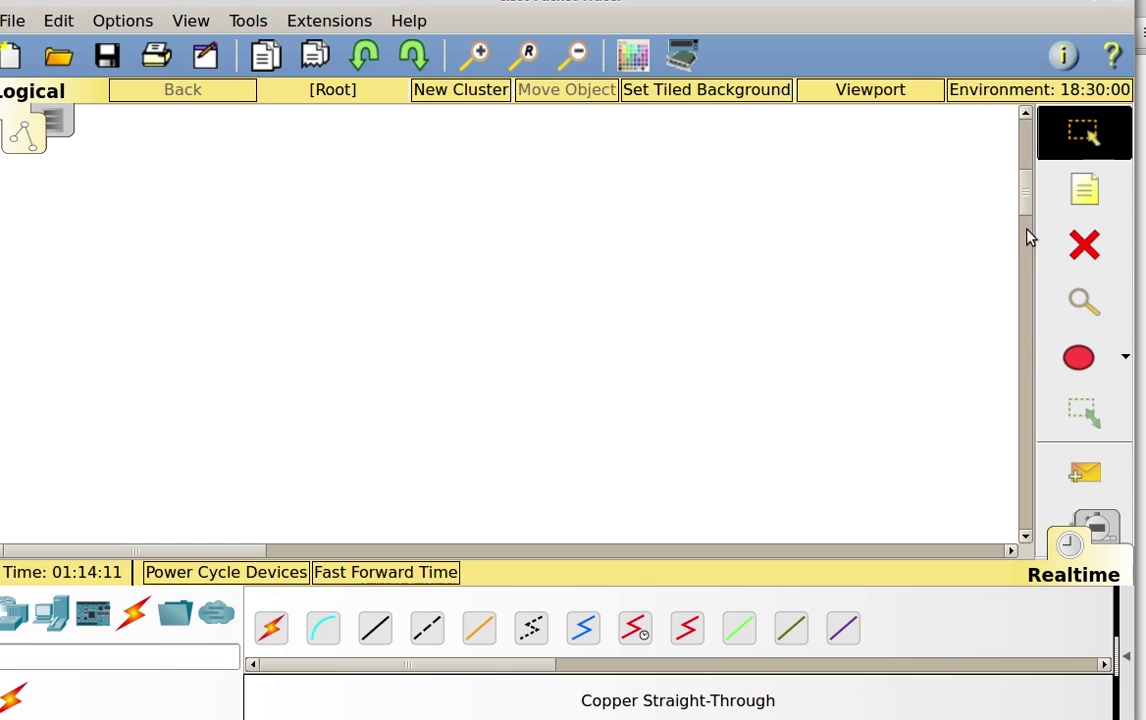
scroll(1026, 183, up, 2)
scroll(1026, 183, up, 3)
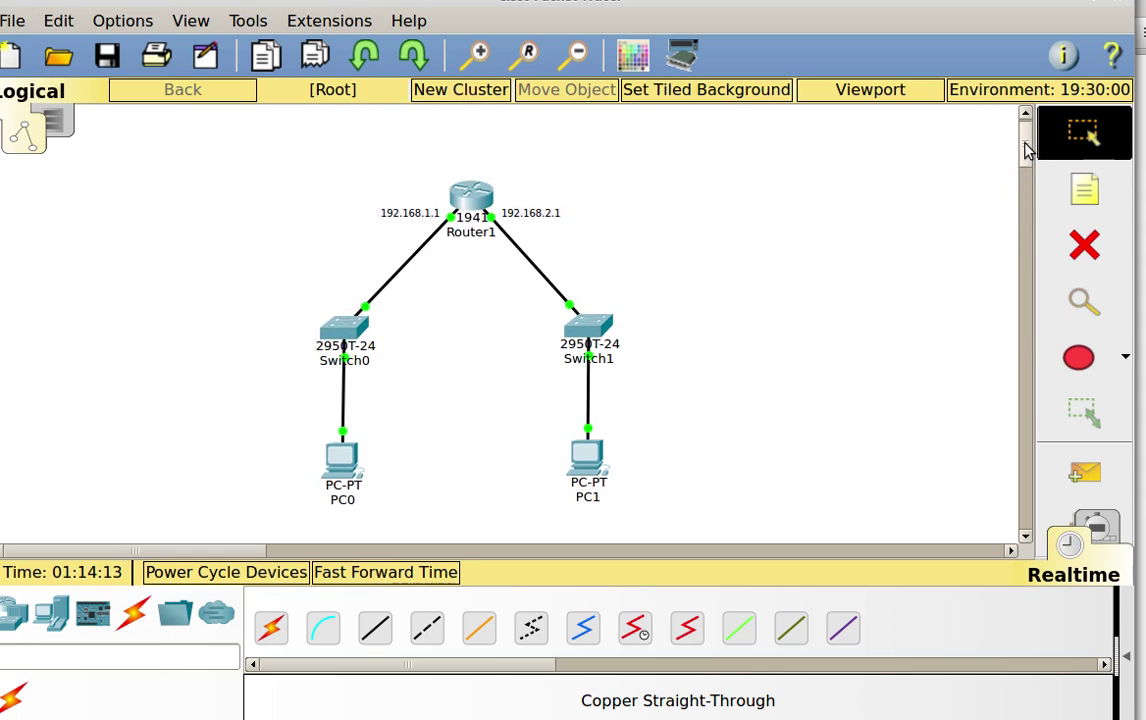
- Duplicate the 192.168.1.1 note and place the copy below PC0
click(421, 216)
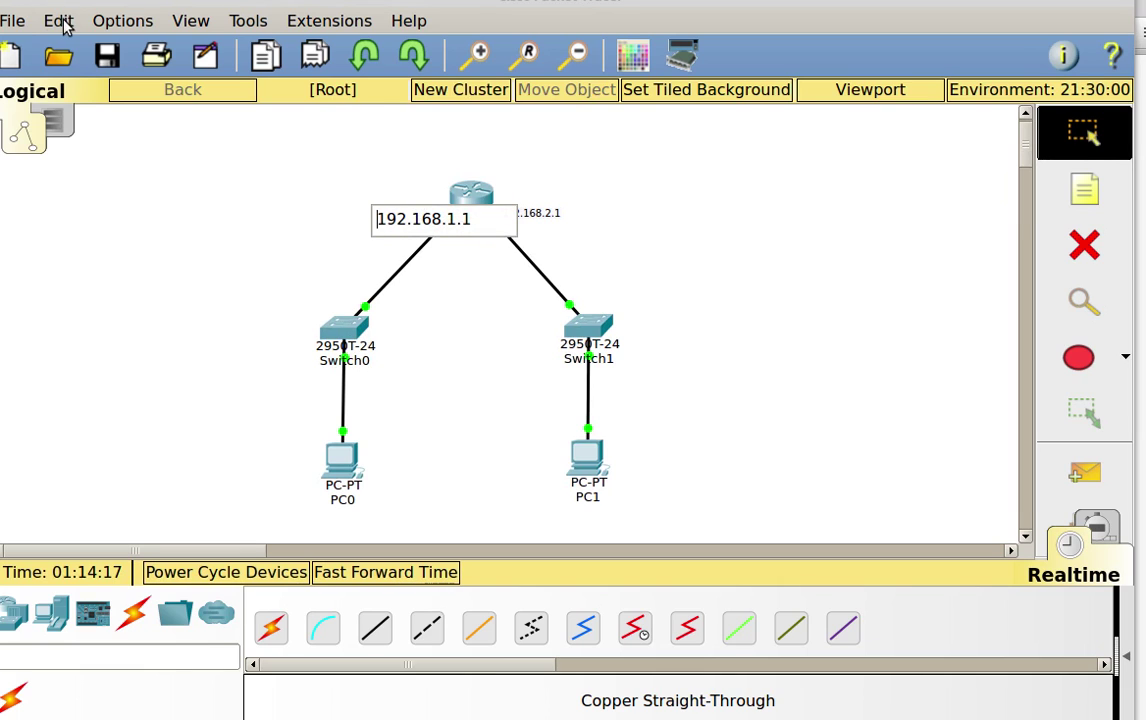
click(59, 20)
click(86, 50)
click(61, 19)
click(78, 73)
drag(412, 166, 355, 517)
- Change the text of the note below PC0 to 192.168.1.10
double_click(362, 517)
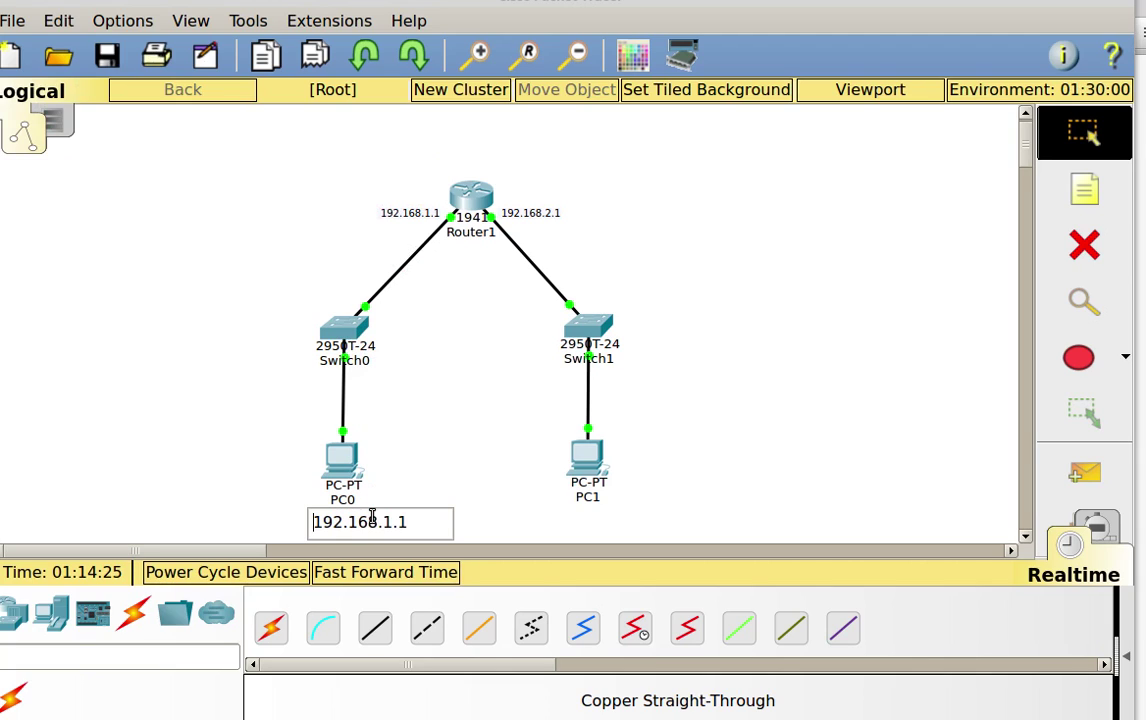
click(418, 540)
double_click(360, 517)
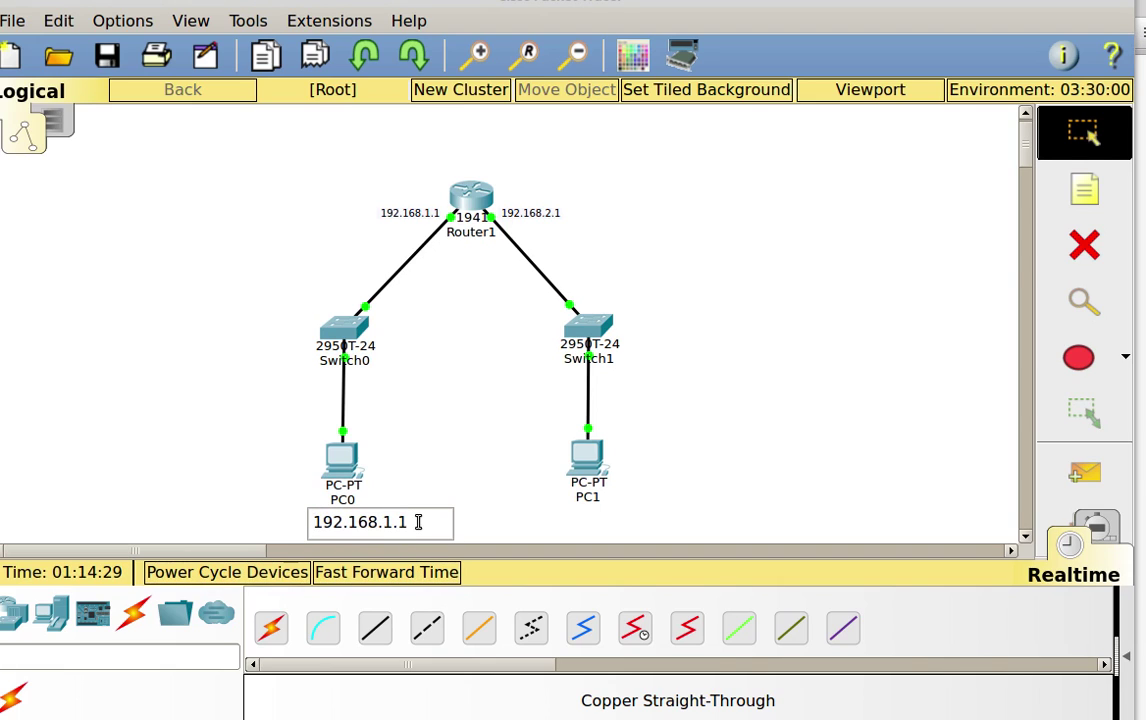
text(0)
click(450, 473)
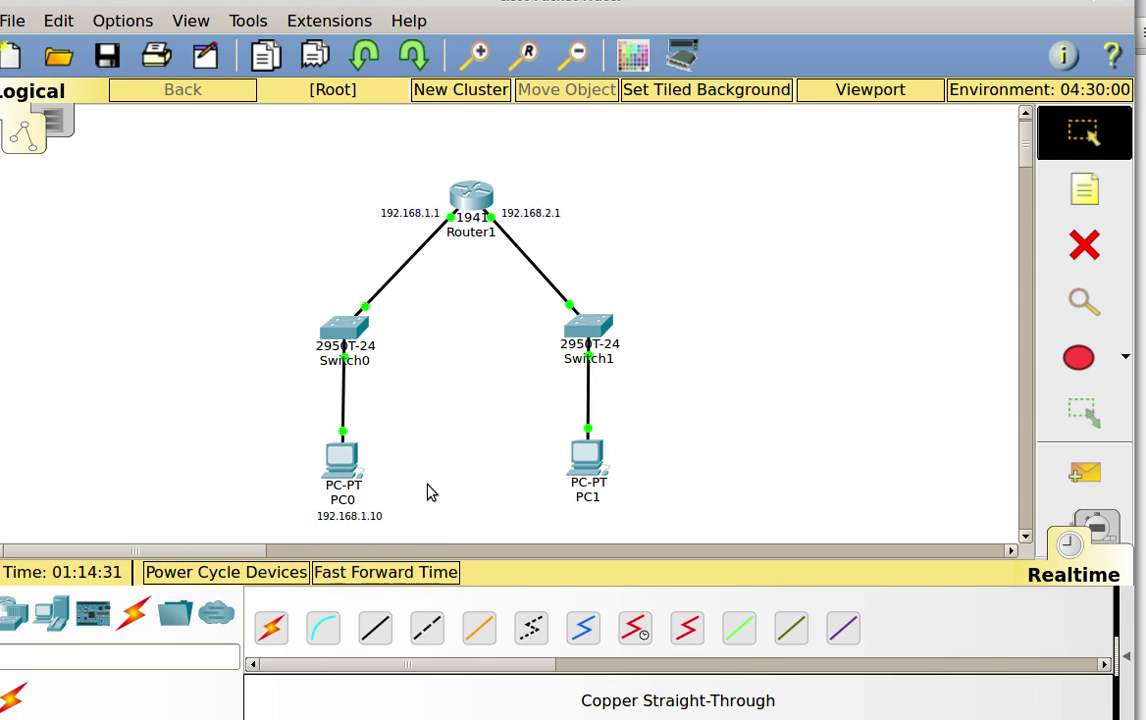